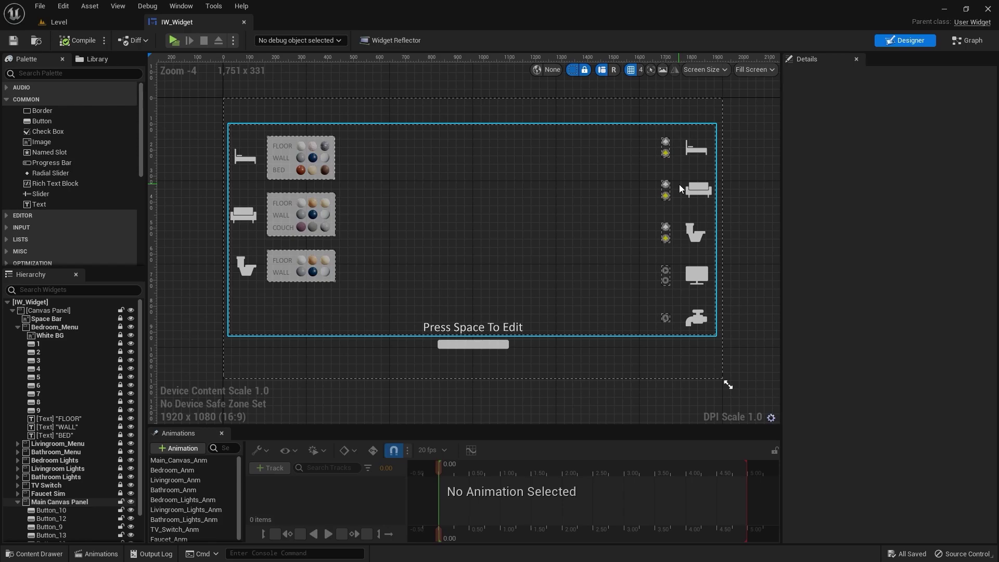
# Return to the level editor, open the IW_Variant_Sets asset, and collapse the Cushion variant set
pyautogui.click(56, 22)
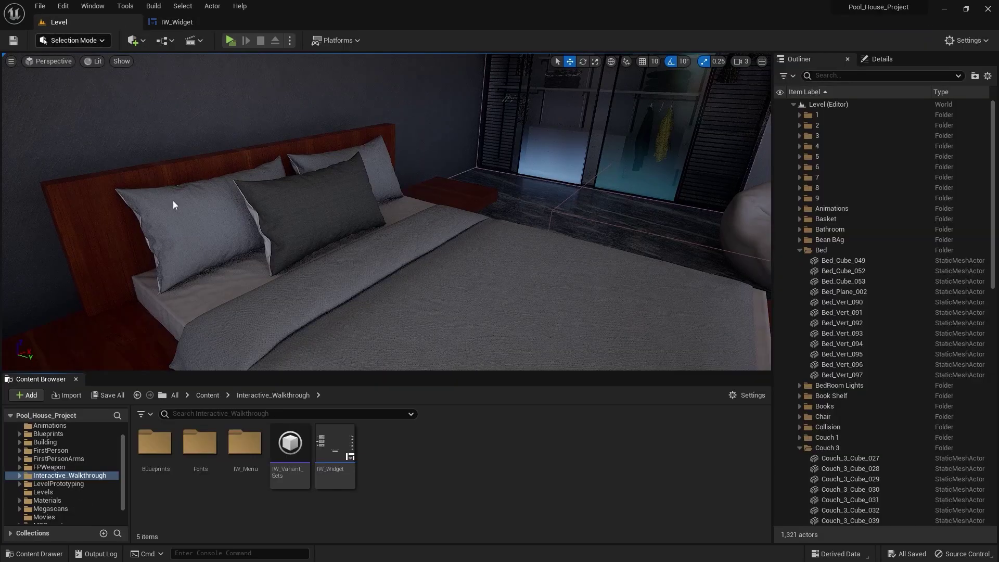
pyautogui.doubleClick(290, 445)
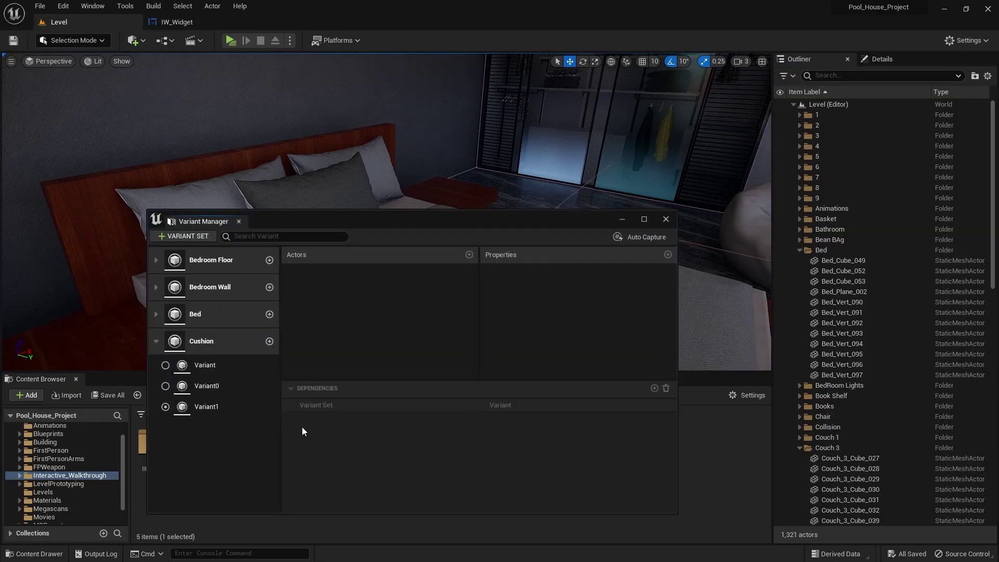
pyautogui.moveTo(389, 219); pyautogui.dragTo(399, 185)
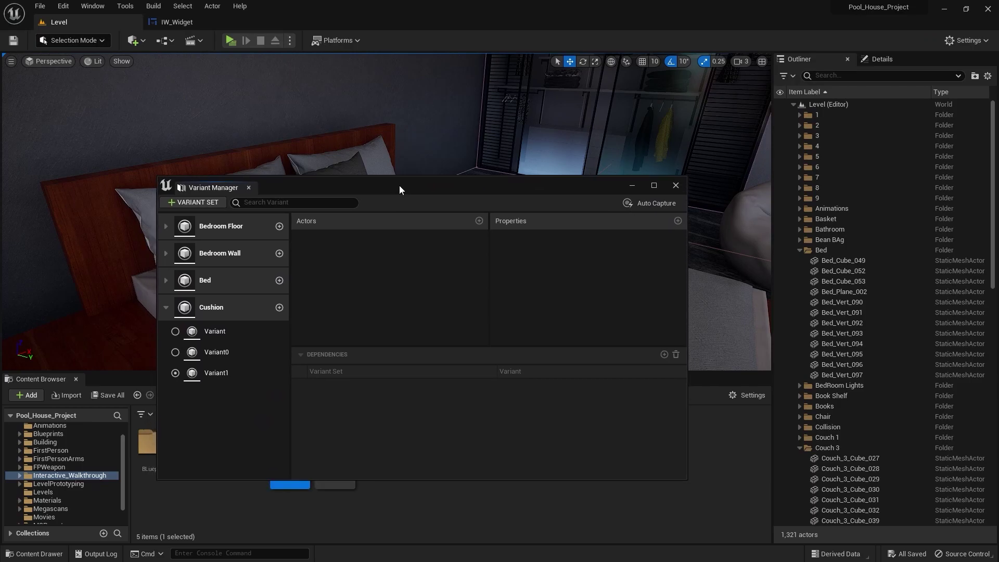
pyautogui.click(166, 305)
# Add a new variant set named Bedroom Lights
pyautogui.click(205, 199)
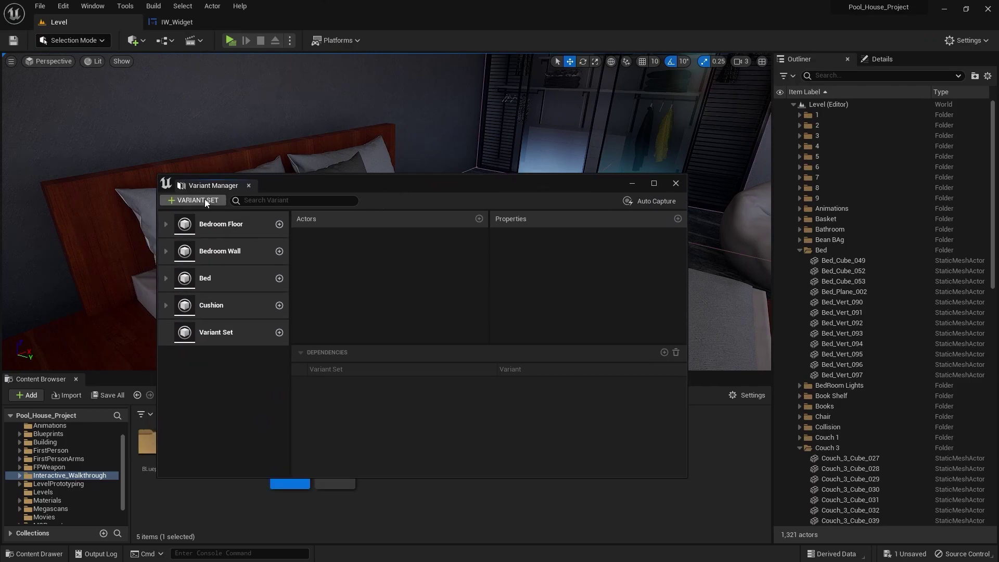
pyautogui.click(221, 332)
pyautogui.press('F2')
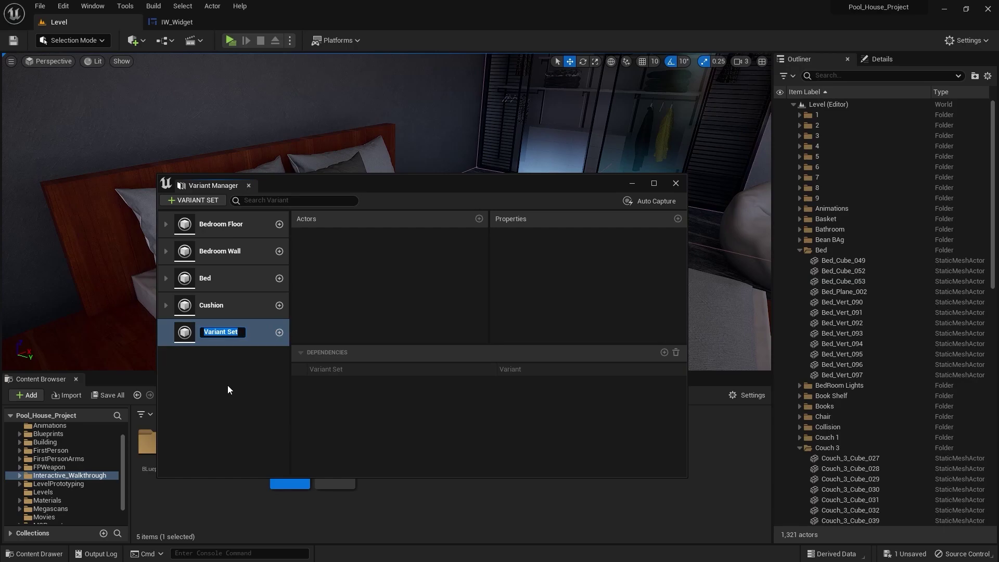
pyautogui.press('BackSpace')
pyautogui.write('Bedroom Lights')
pyautogui.press('Return')
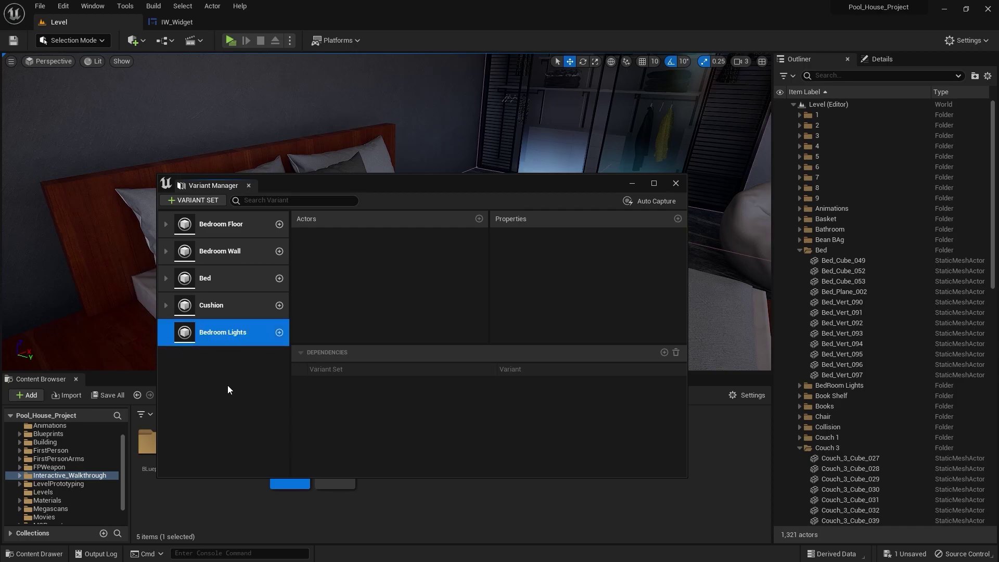
pyautogui.click(228, 390)
# Add two variants to the Bedroom Lights variant set
pyautogui.click(239, 332)
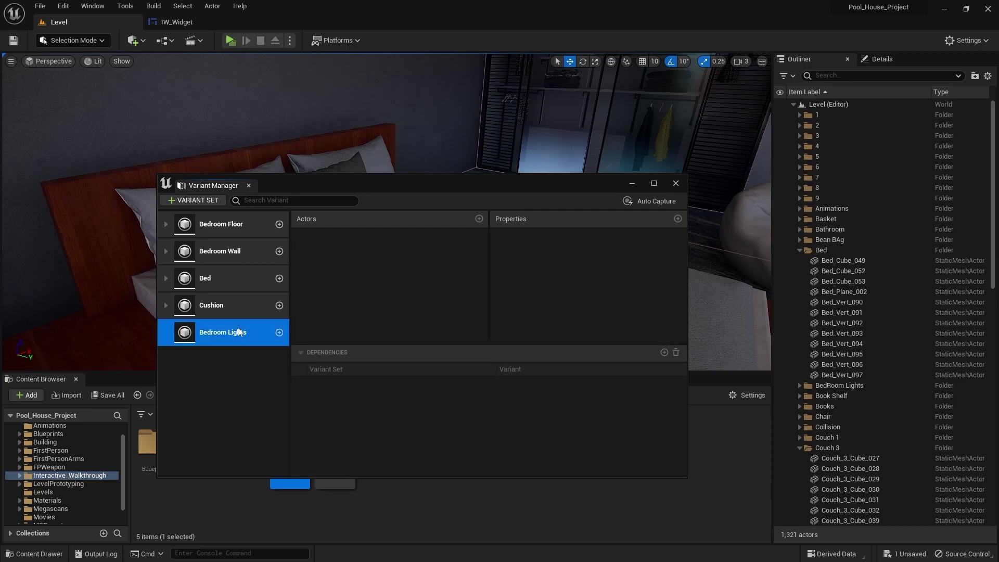
pyautogui.click(279, 332)
pyautogui.click(279, 332)
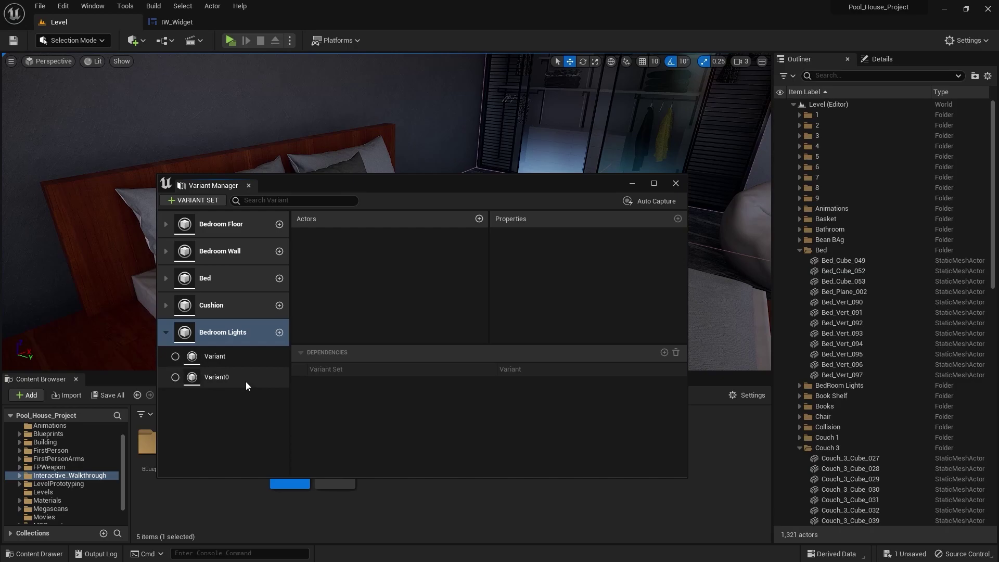
# Bind the bedroom lights SpotLight9 through SpotLight16 to the first variant of the Bedroom Lights set
pyautogui.click(229, 361)
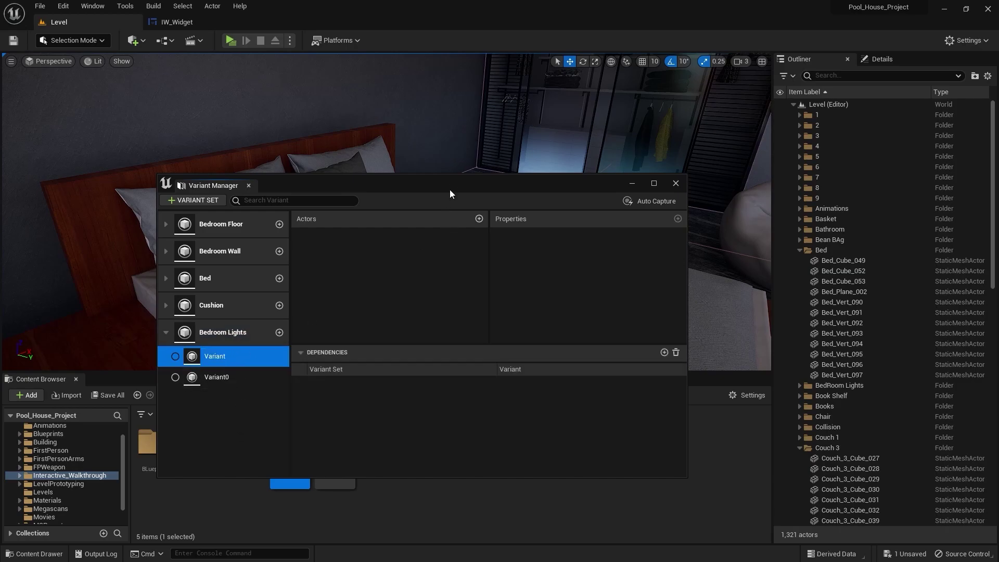
pyautogui.moveTo(450, 189); pyautogui.dragTo(385, 270)
pyautogui.moveTo(397, 185); pyautogui.dragTo(450, 149, button='right')
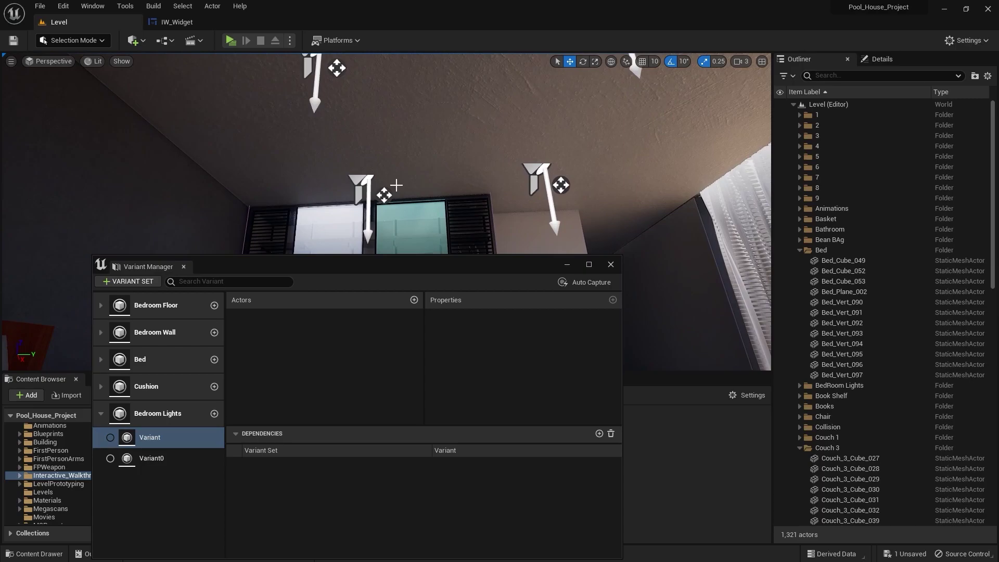
pyautogui.click(364, 184)
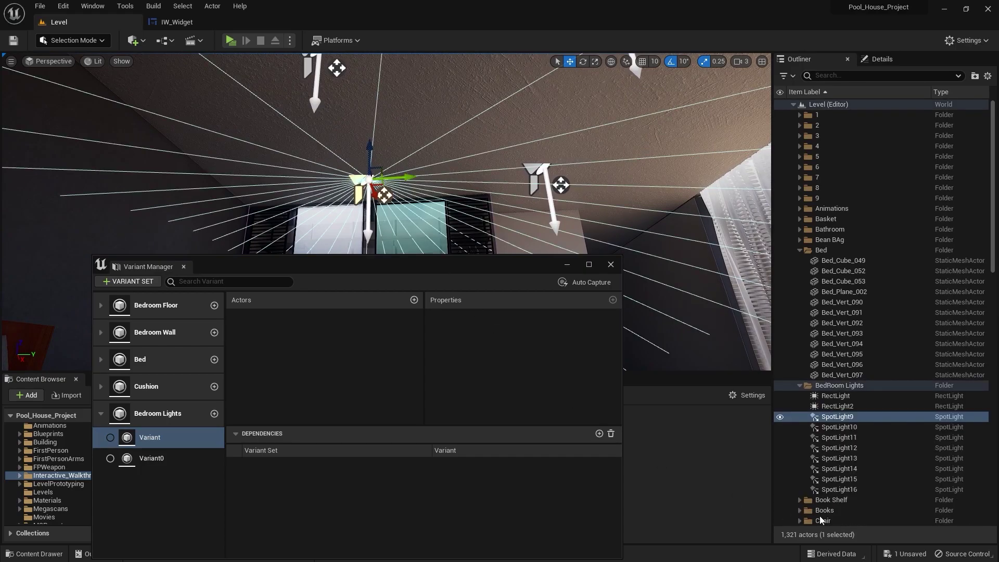
pyautogui.keyDown('shift'); pyautogui.click(859, 489); pyautogui.keyUp('shift')
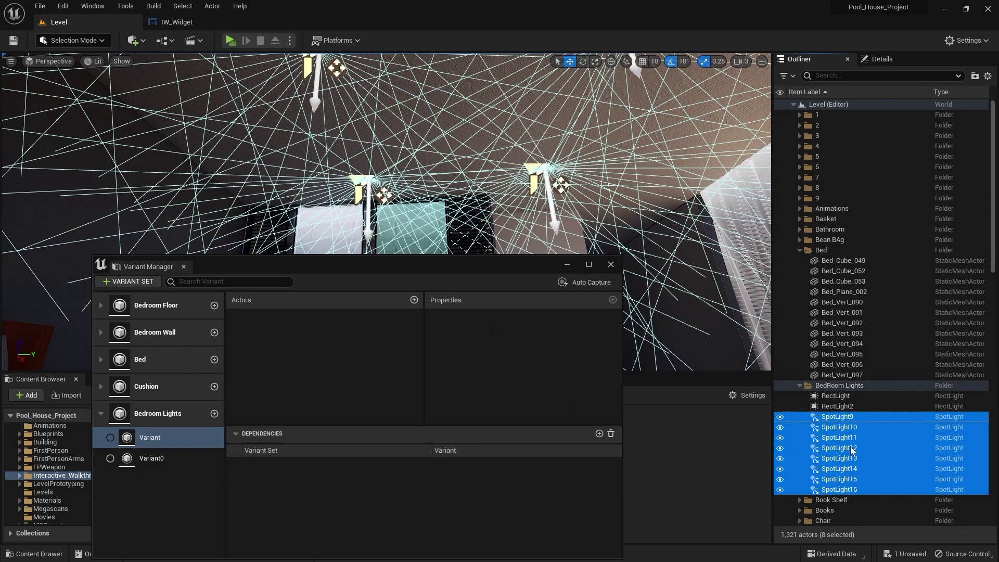
pyautogui.moveTo(831, 450); pyautogui.dragTo(302, 348)
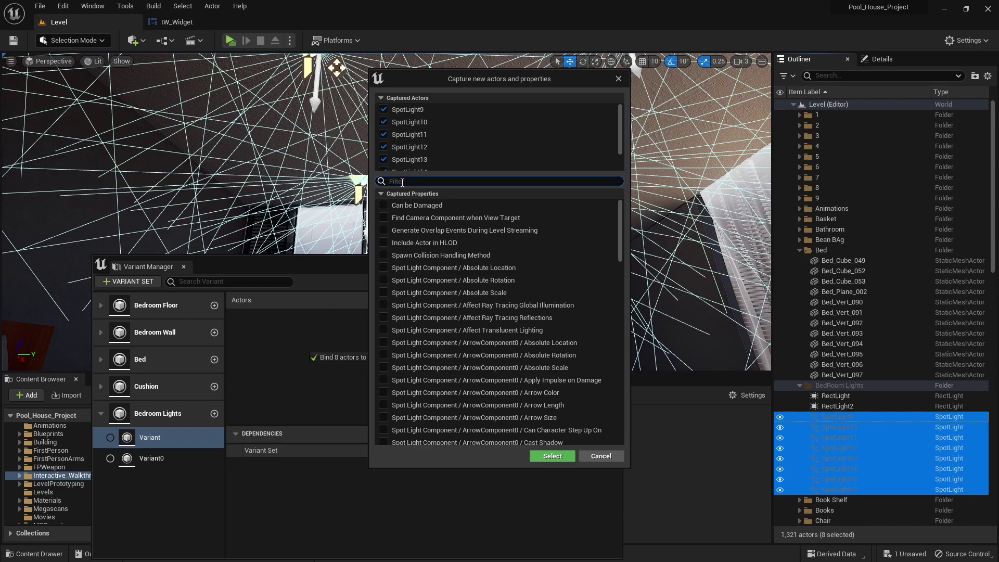
# Capture the Spot Light Component / Intensity property for the eight spotlights
pyautogui.click(403, 182)
pyautogui.write('int')
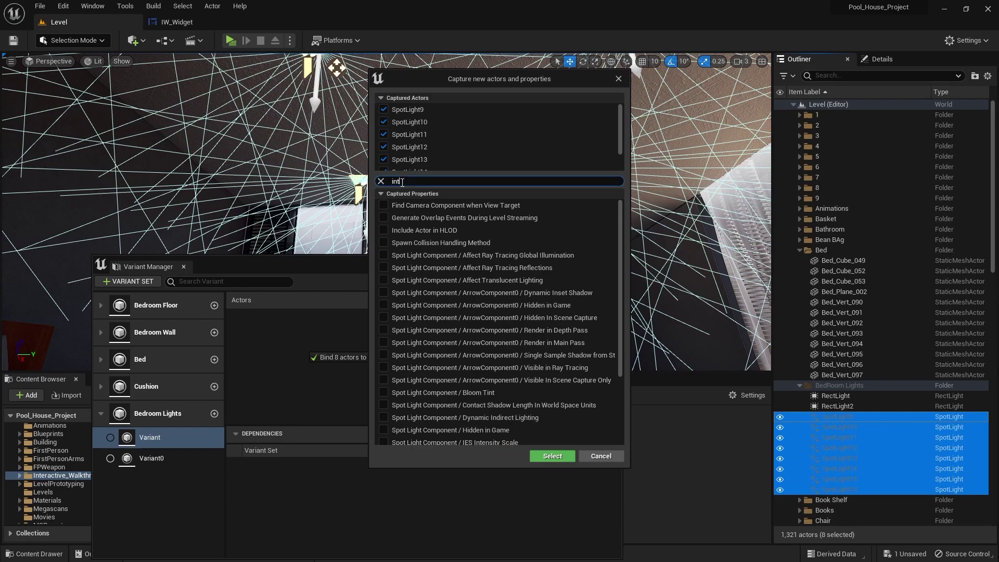
pyautogui.write('esit')
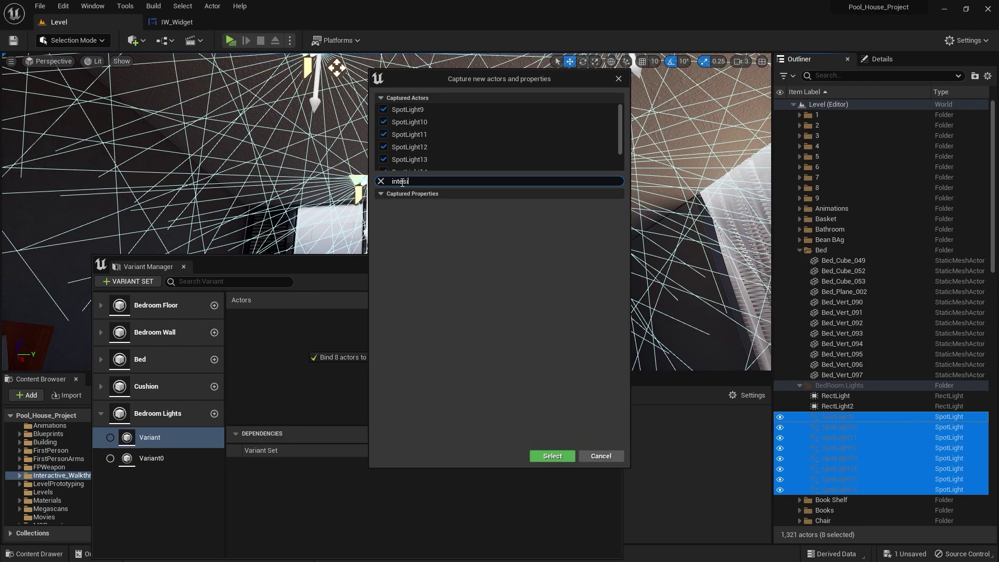
pyautogui.press('BackSpace')
pyautogui.press('BackSpace')
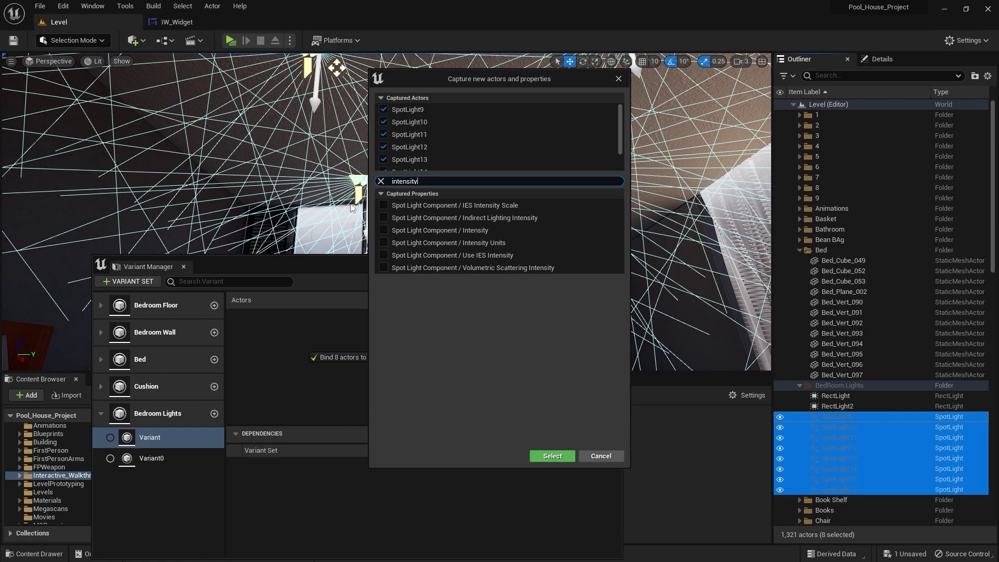
pyautogui.click(429, 232)
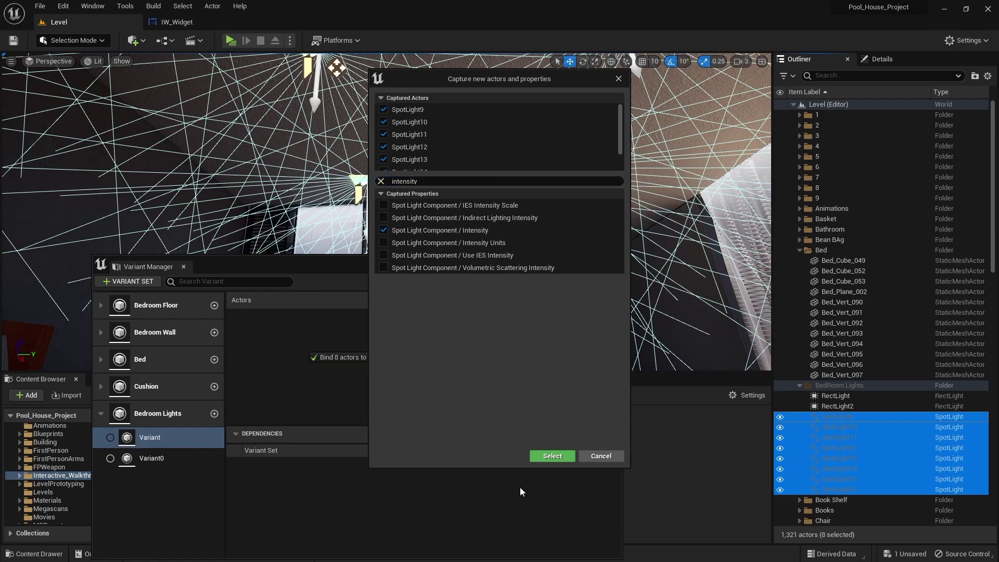
pyautogui.click(550, 457)
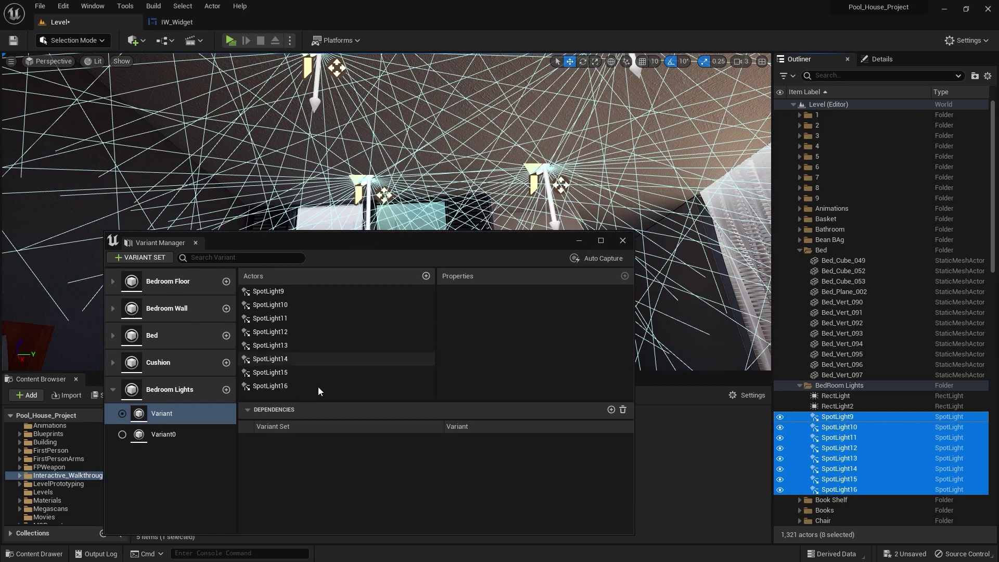
# Bind RectLight and RectLight2 to the same variant, capturing their Rect Light Component / Intensity property
pyautogui.click(837, 405)
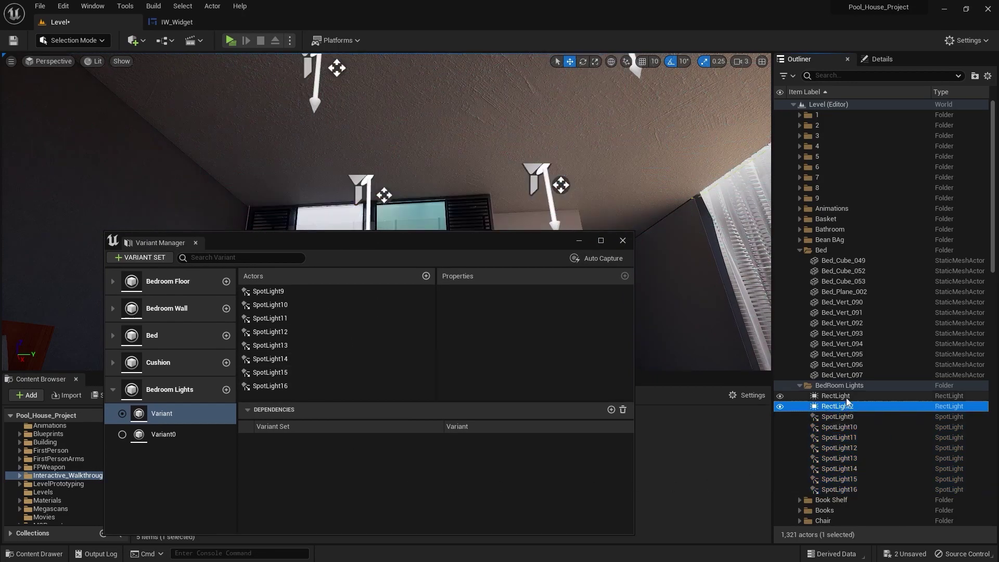
pyautogui.keyDown('shift'); pyautogui.click(843, 397); pyautogui.keyUp('shift')
pyautogui.moveTo(844, 399); pyautogui.dragTo(311, 355)
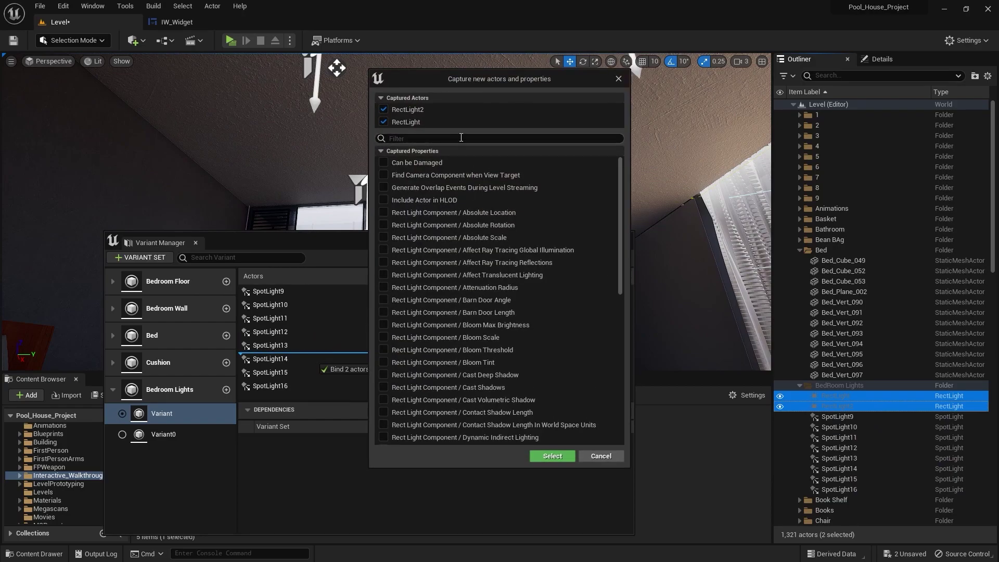
pyautogui.click(461, 138)
pyautogui.write('inten')
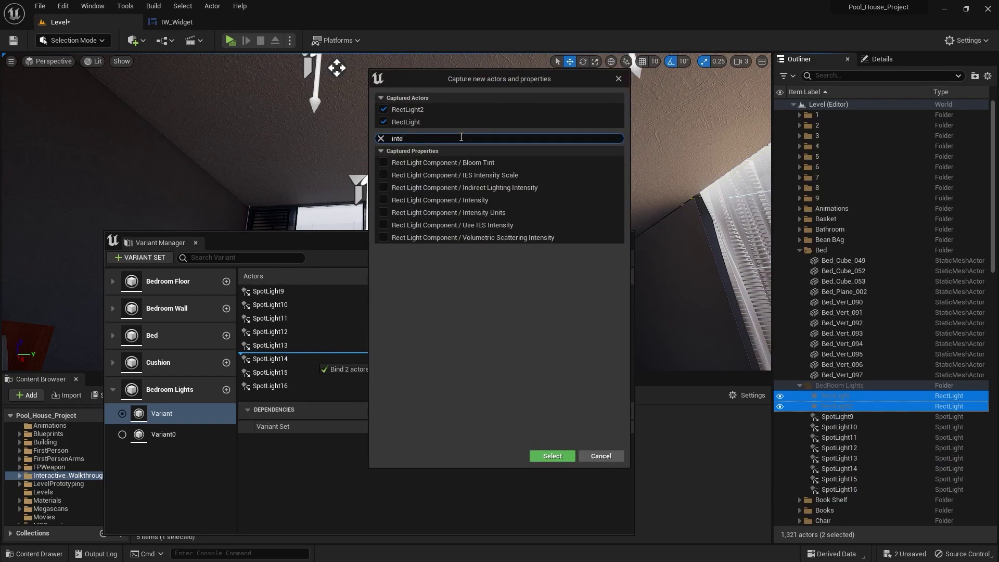
pyautogui.click(384, 188)
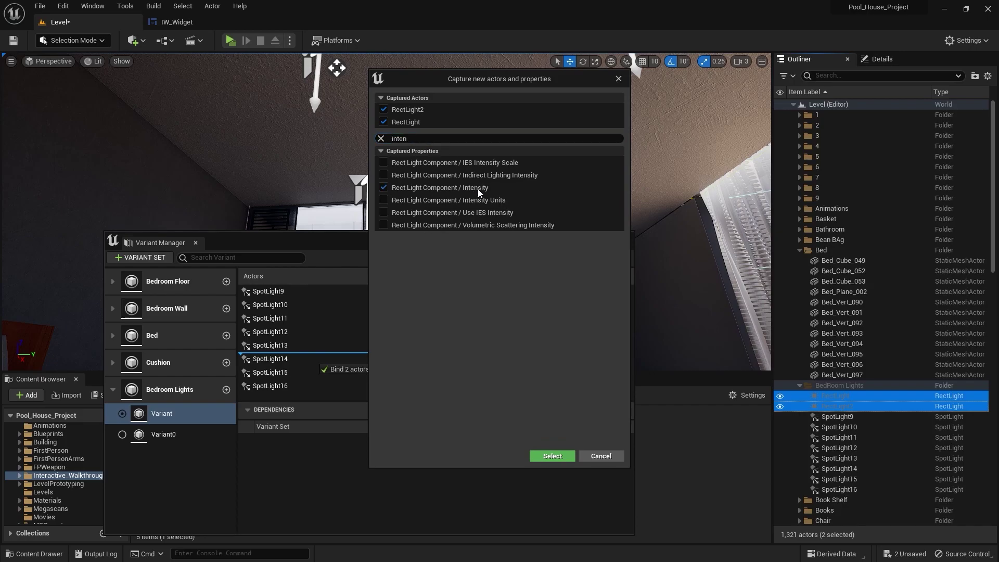
pyautogui.click(552, 456)
# Delete the empty Variant0 from Bedroom Lights and replace it with a duplicate of the configured Variant
pyautogui.click(167, 434)
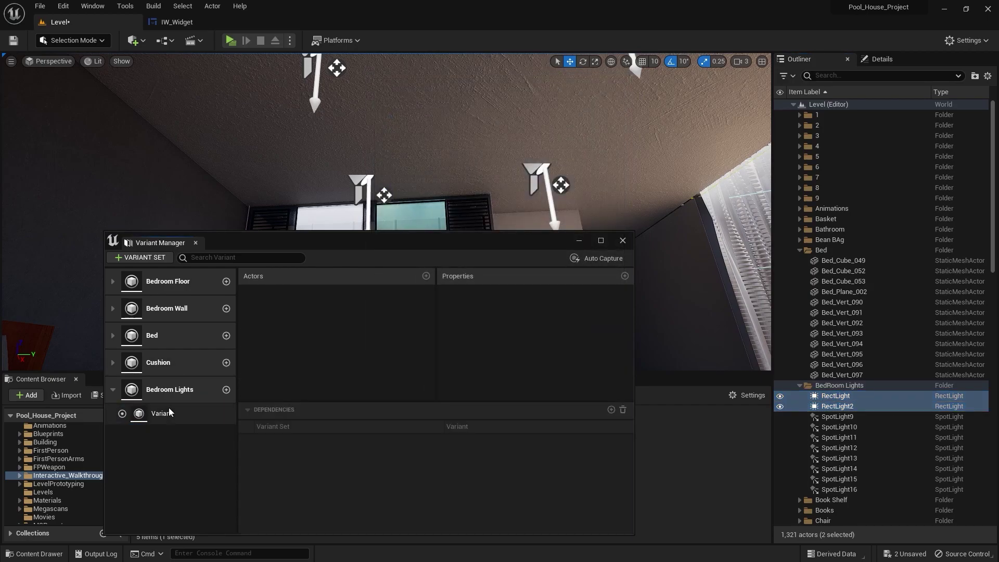
pyautogui.click(169, 410)
pyautogui.click(167, 432)
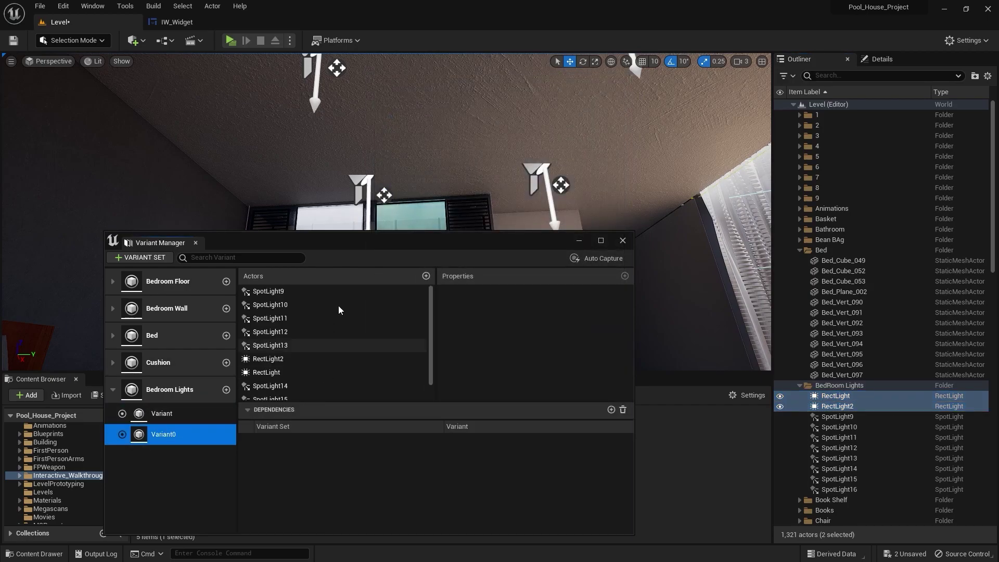
# Set the intensity of SpotLight9 through SpotLight16 in the first Bedroom Lights variant to 10000
pyautogui.moveTo(360, 239); pyautogui.dragTo(346, 269)
pyautogui.click(180, 448)
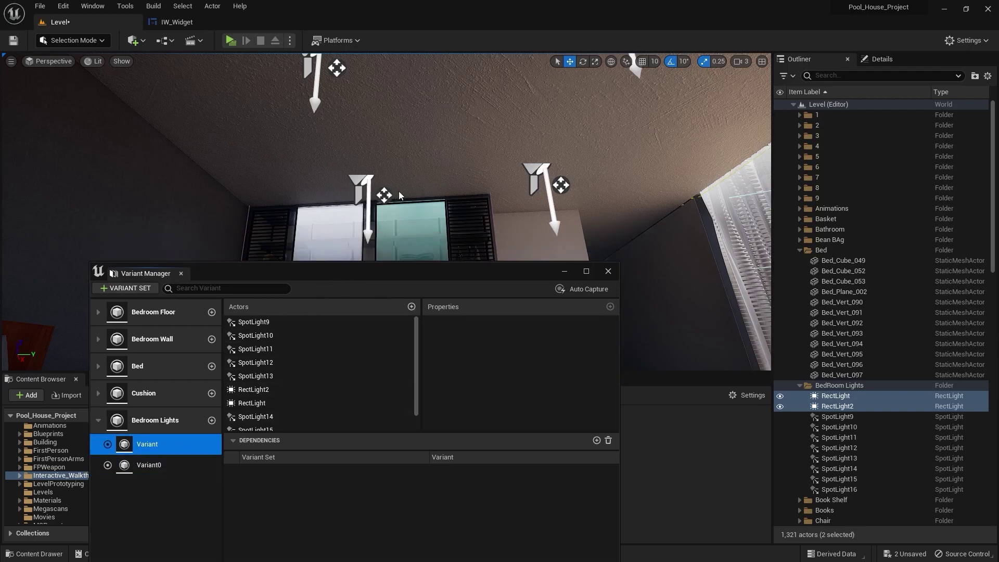
pyautogui.moveTo(399, 193); pyautogui.dragTo(333, 254, button='right')
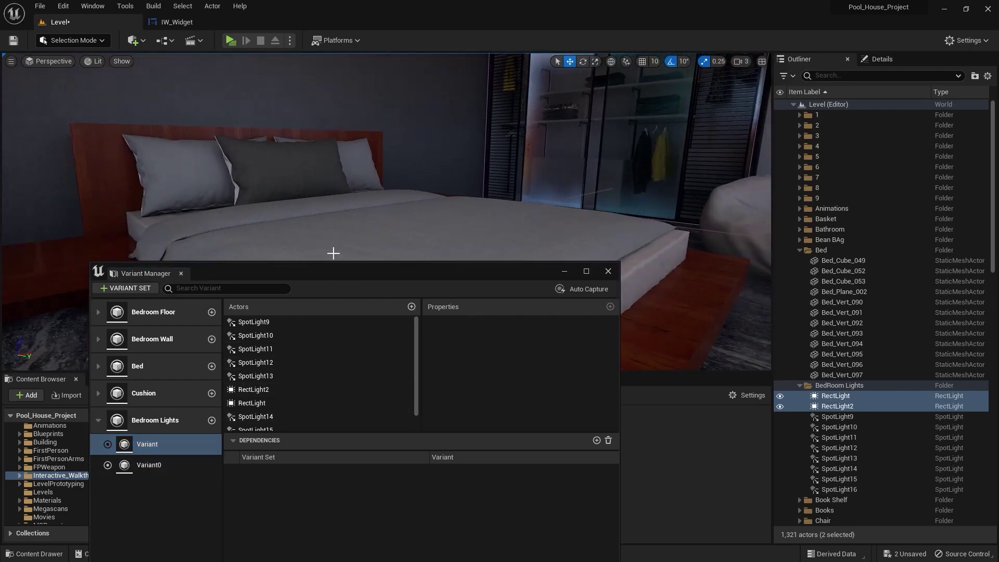
pyautogui.click(268, 328)
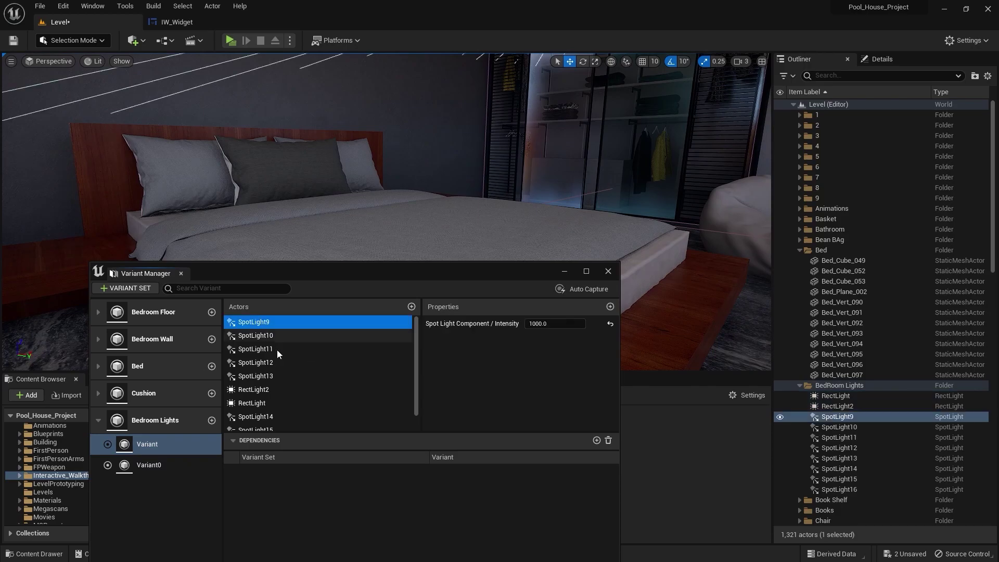
pyautogui.keyDown('shift'); pyautogui.click(277, 380); pyautogui.keyUp('shift')
pyautogui.scroll(-1, 276, 378)
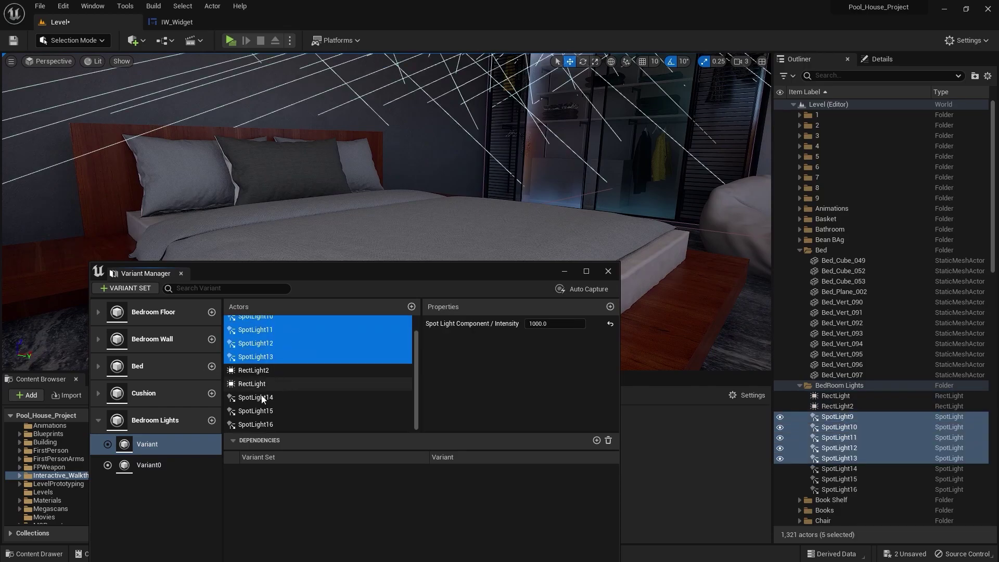
pyautogui.keyDown('shift'); pyautogui.click(261, 397); pyautogui.keyUp('shift')
pyautogui.click(260, 358)
pyautogui.scroll(1, 260, 358)
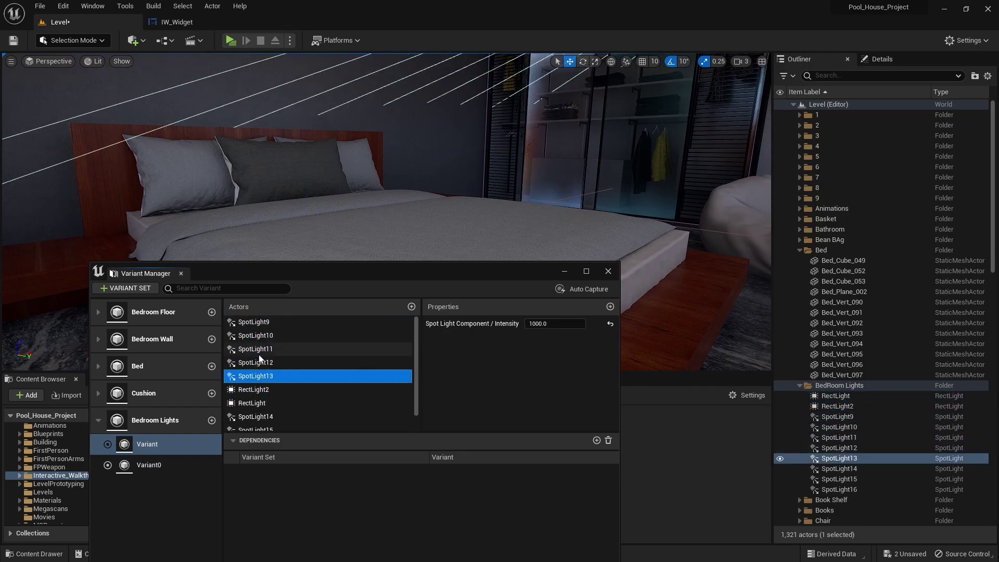
pyautogui.keyDown('shift'); pyautogui.click(260, 321); pyautogui.keyUp('shift')
pyautogui.scroll(-1, 247, 416)
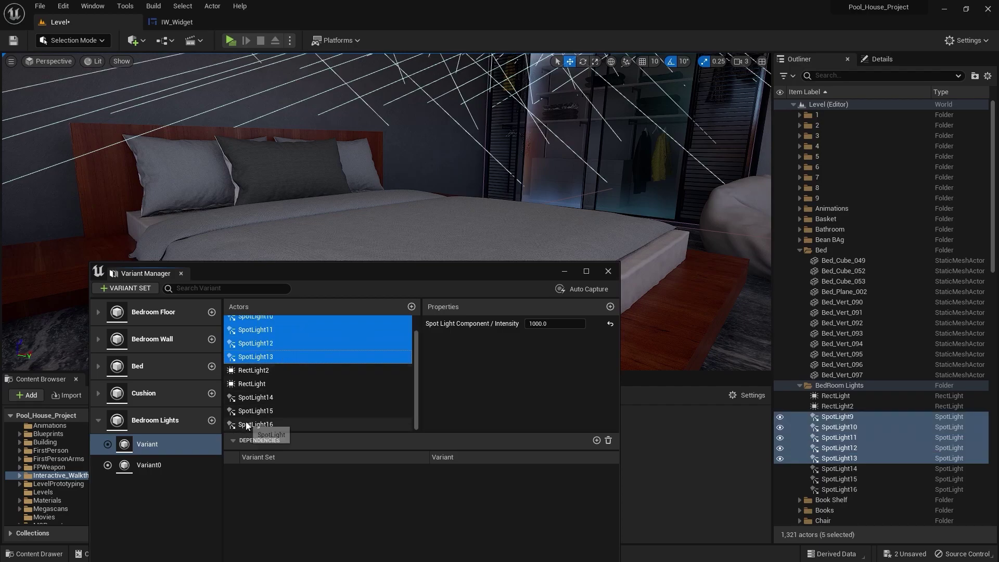
pyautogui.keyDown('ctrl'); pyautogui.click(248, 424); pyautogui.keyUp('ctrl')
pyautogui.keyDown('ctrl'); pyautogui.click(249, 397); pyautogui.keyUp('ctrl')
pyautogui.keyDown('ctrl'); pyautogui.click(248, 411); pyautogui.keyUp('ctrl')
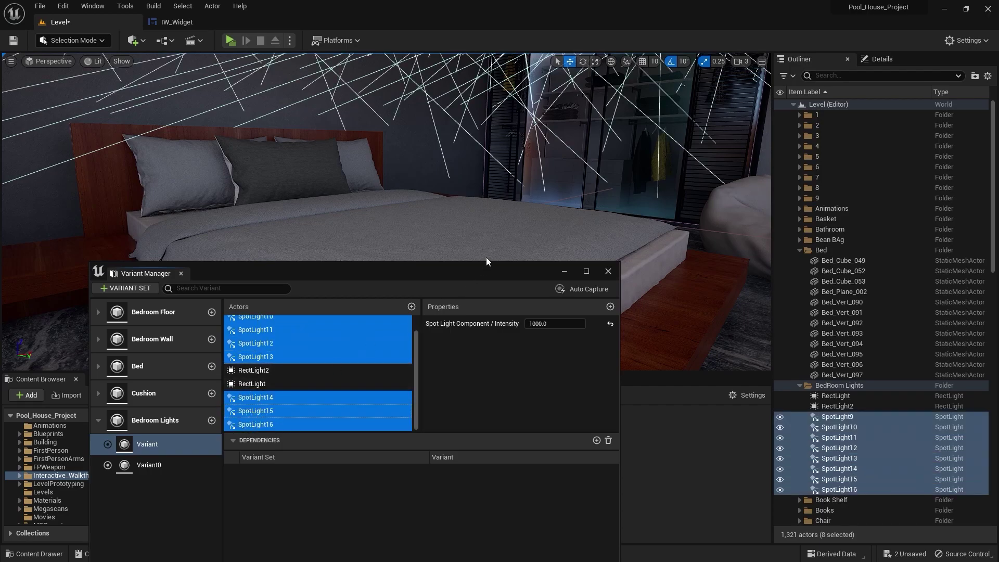
pyautogui.click(538, 319)
pyautogui.write('1')
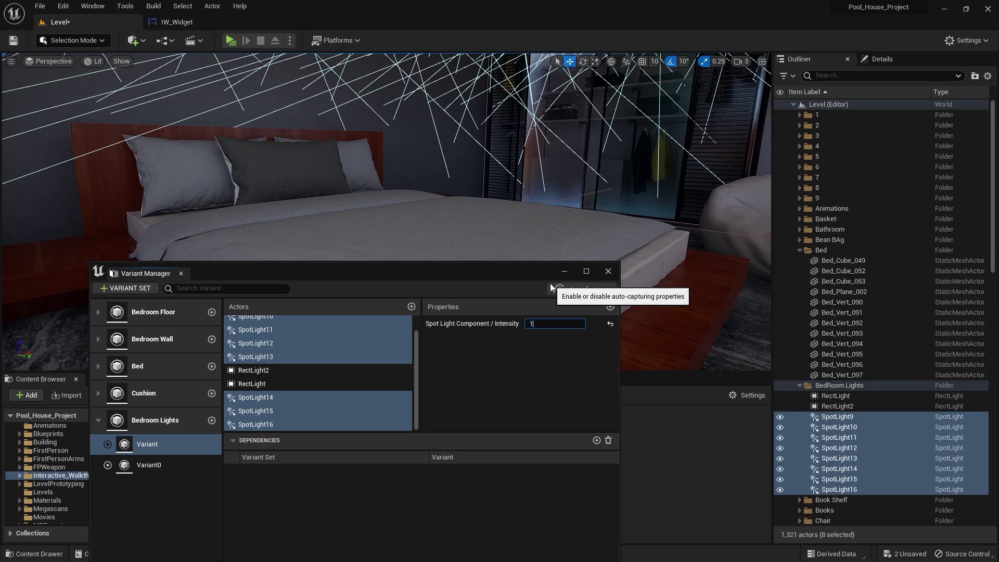
pyautogui.write('0000')
pyautogui.press('Return')
pyautogui.press('s')
pyautogui.moveTo(388, 127)
pyautogui.mouseDown(button='right')
pyautogui.moveTo(322, 124)
pyautogui.moveTo(387, 127)
pyautogui.mouseUp(button='right')
pyautogui.moveTo(435, 188); pyautogui.dragTo(448, 204)
# Set the intensity of SpotLight9 through SpotLight16 in the Bedroom Lights Variant0 to 0
pyautogui.click(156, 465)
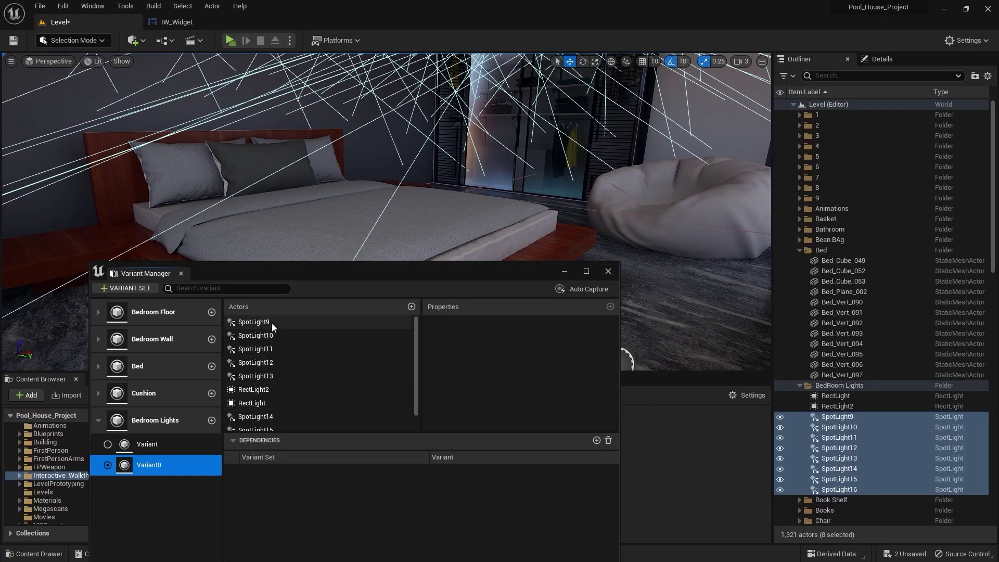
pyautogui.click(354, 322)
pyautogui.keyDown('shift'); pyautogui.click(313, 376); pyautogui.keyUp('shift')
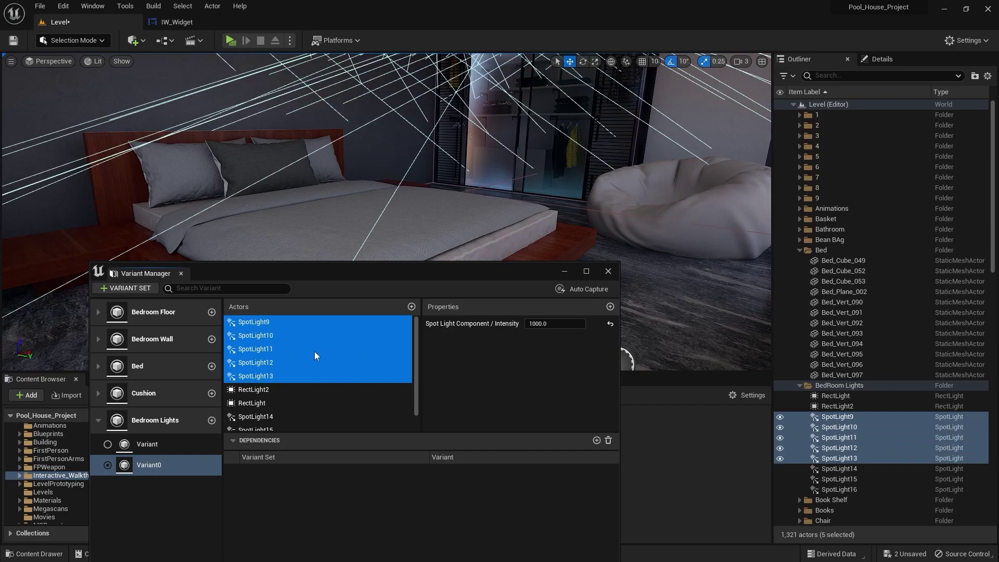
pyautogui.scroll(-1, 315, 351)
pyautogui.keyDown('ctrl'); pyautogui.click(277, 397); pyautogui.keyUp('ctrl')
pyautogui.keyDown('ctrl'); pyautogui.click(273, 411); pyautogui.keyUp('ctrl')
pyautogui.keyDown('ctrl'); pyautogui.click(273, 424); pyautogui.keyUp('ctrl')
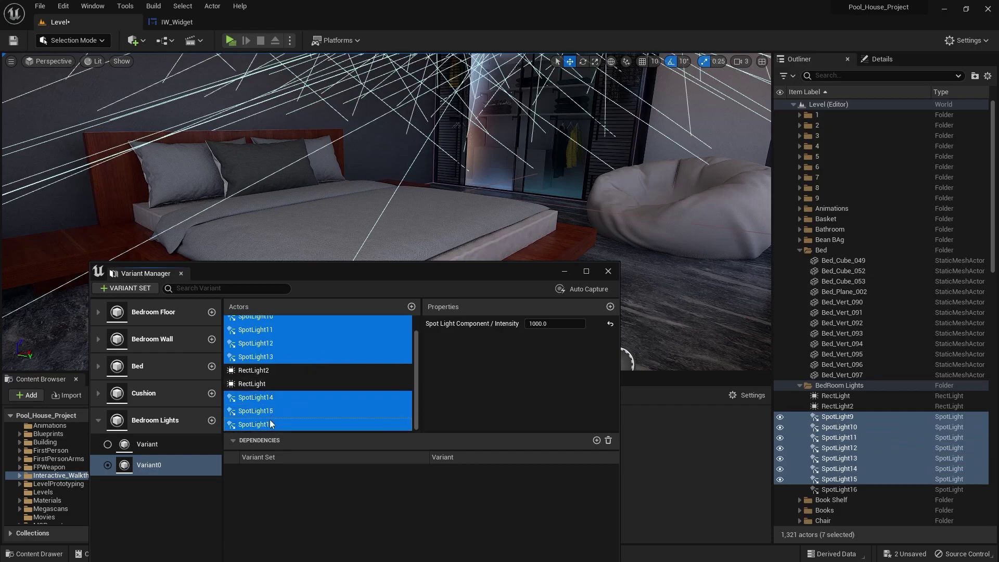
pyautogui.scroll(1, 349, 354)
pyautogui.click(552, 324)
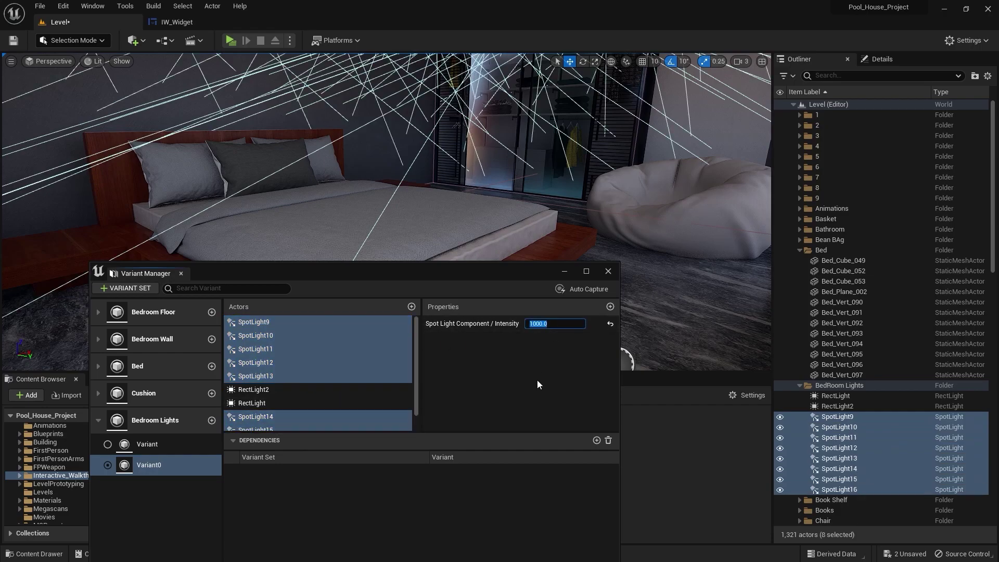
# Set the Rect Light Component / Intensity of RectLight and RectLight2 in Variant0 to 0
pyautogui.click(293, 391)
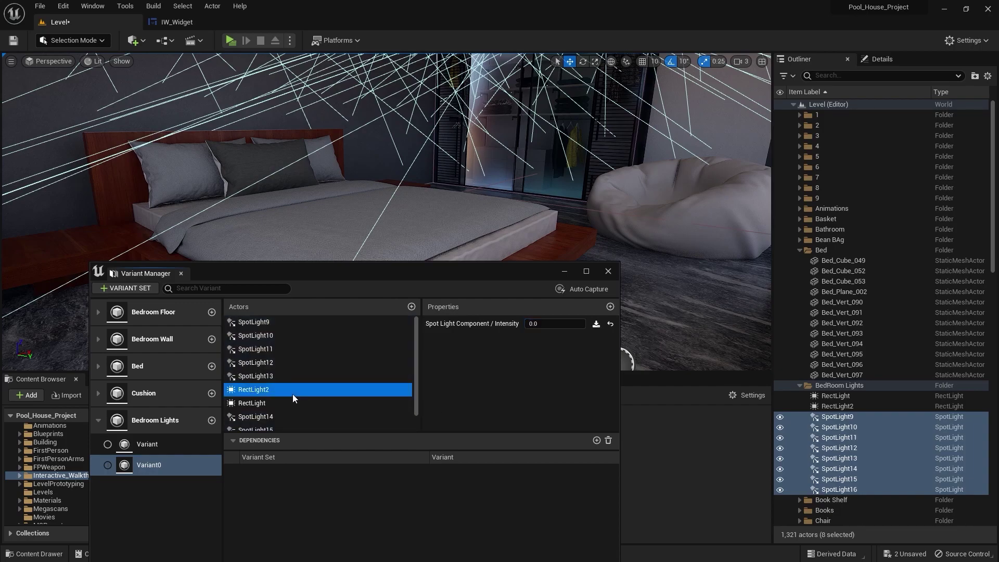
pyautogui.keyDown('ctrl'); pyautogui.click(283, 403); pyautogui.keyUp('ctrl')
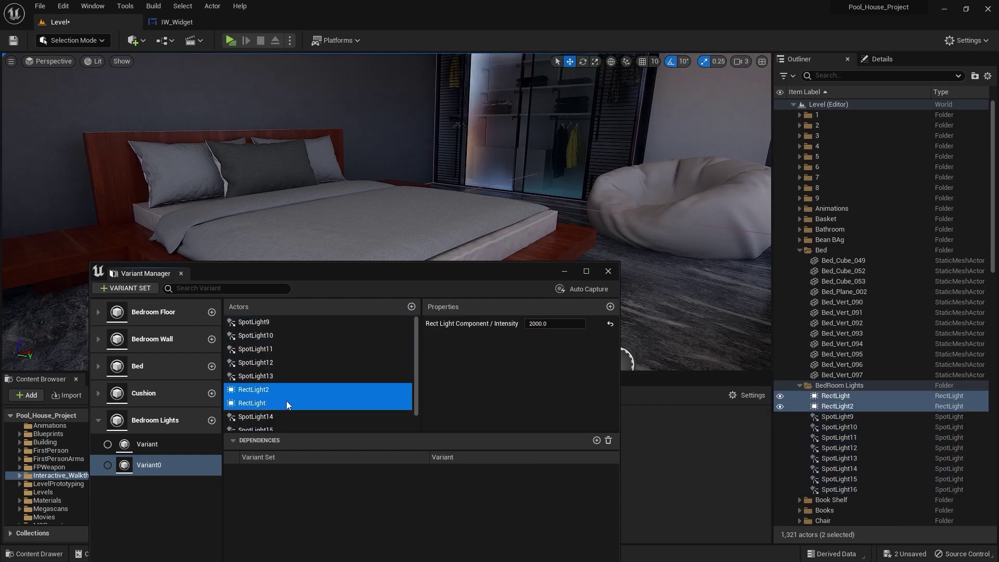
pyautogui.click(545, 326)
pyautogui.write('0')
pyautogui.press('Return')
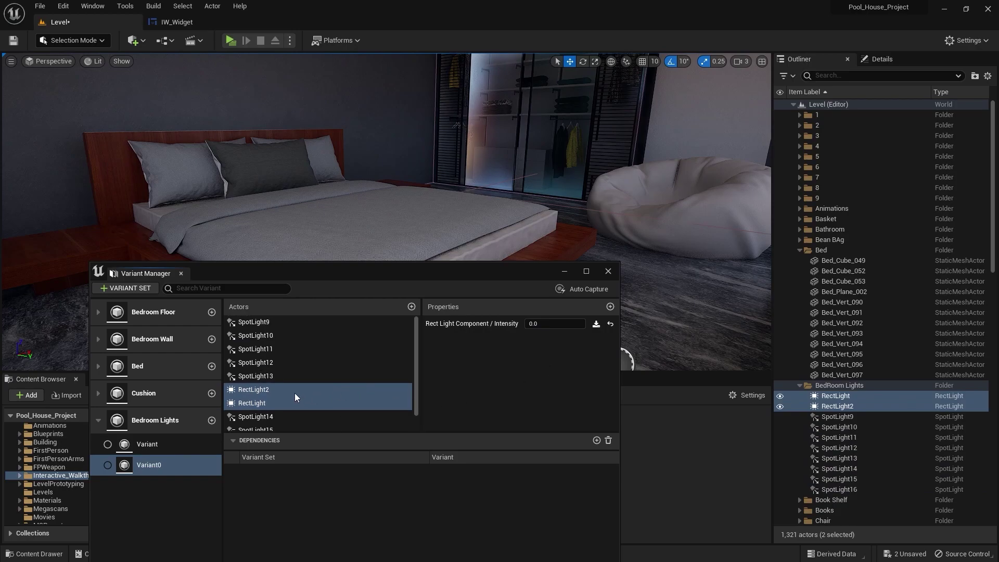
# Activate the Bedroom Lights Variant and Variant0 in turn and examine the bedroom lighting in the viewport for each
pyautogui.moveTo(292, 277); pyautogui.dragTo(421, 224)
pyautogui.click(236, 394)
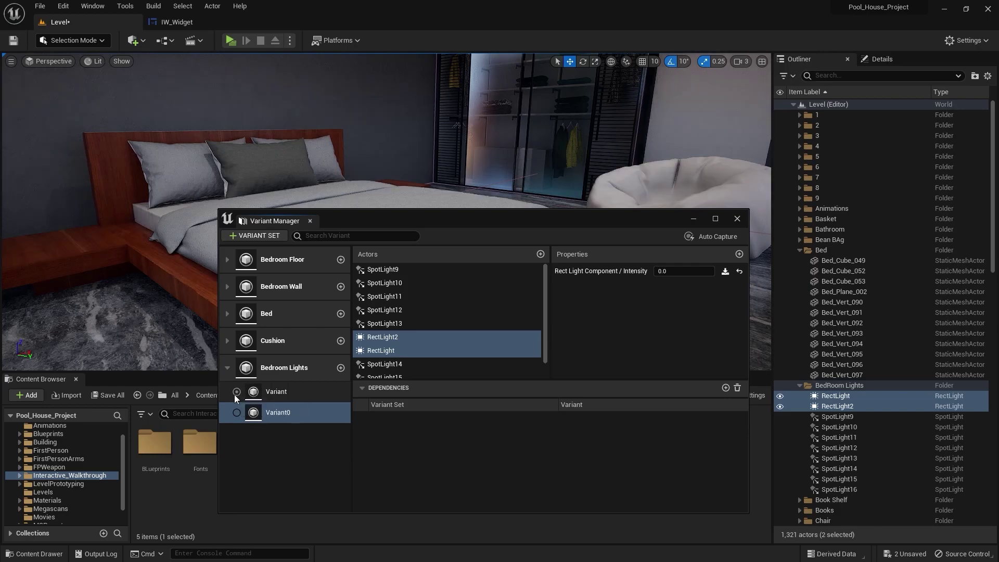
pyautogui.moveTo(437, 167); pyautogui.dragTo(429, 201, button='right')
pyautogui.moveTo(538, 203); pyautogui.dragTo(552, 169, button='right')
pyautogui.moveTo(521, 227); pyautogui.dragTo(763, 144)
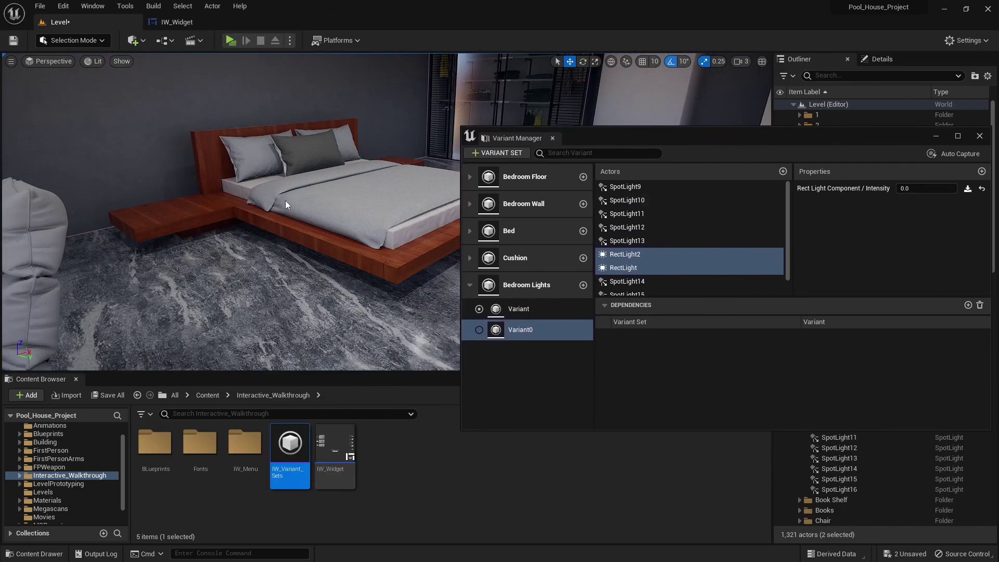
pyautogui.moveTo(285, 201)
pyautogui.mouseDown(button='right')
pyautogui.moveTo(359, 210)
pyautogui.moveTo(285, 201)
pyautogui.mouseUp(button='right')
pyautogui.click(478, 330)
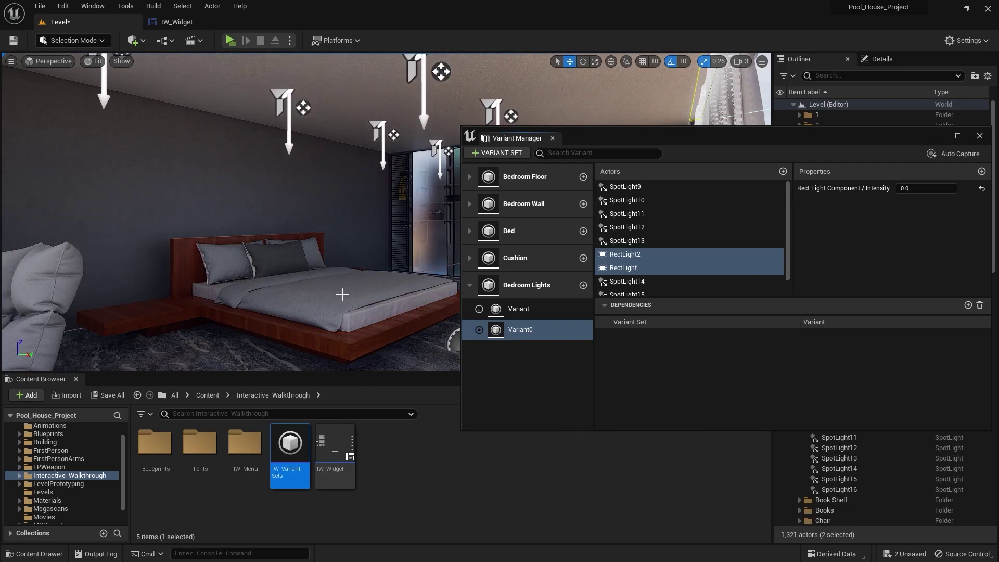
pyautogui.moveTo(342, 295); pyautogui.dragTo(342, 295, button='right')
pyautogui.moveTo(731, 138); pyautogui.dragTo(378, 180)
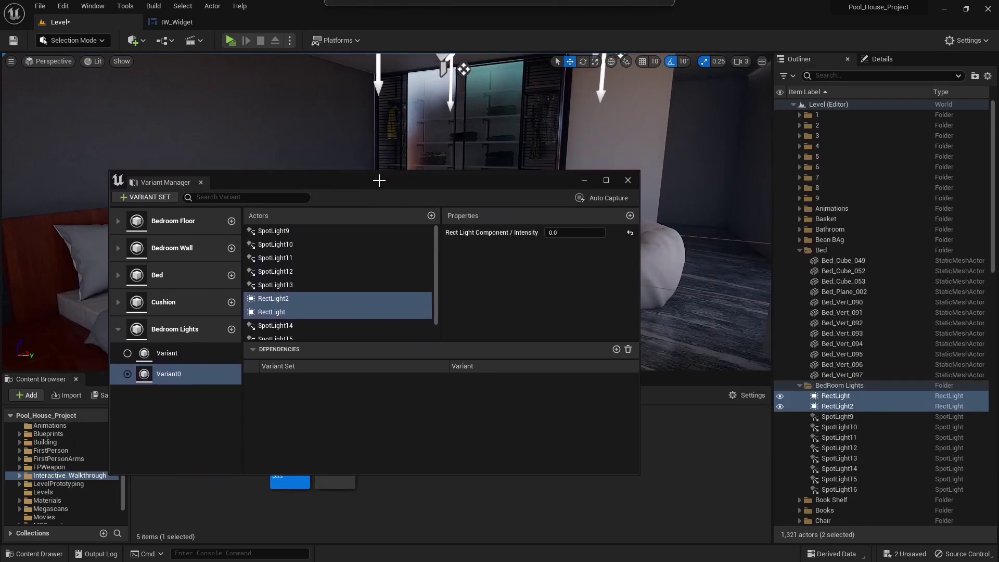
# Open the event graph of IW_Widget and locate the Switch on Variant by Name nodes for Bedroom Floor
pyautogui.click(193, 24)
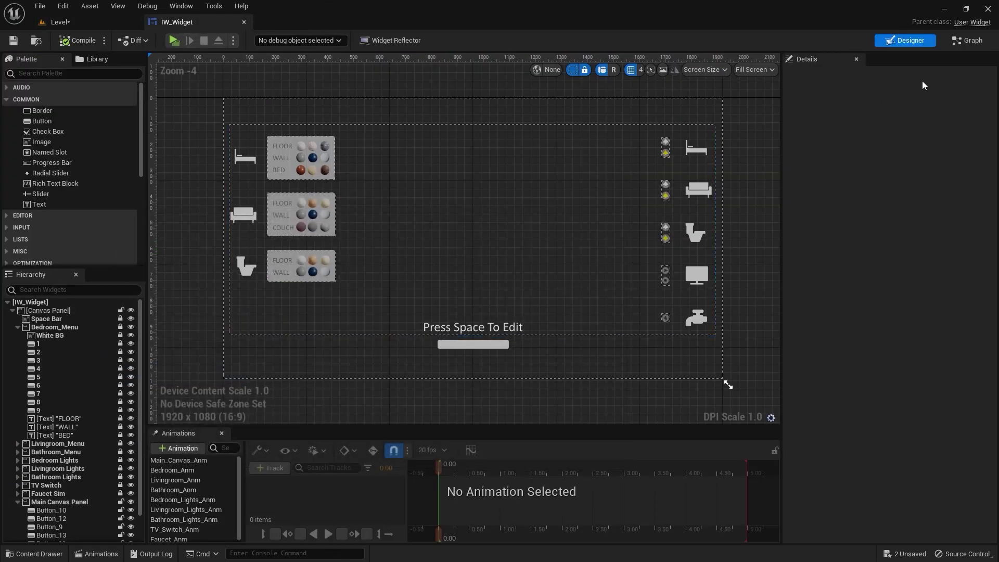
pyautogui.click(963, 40)
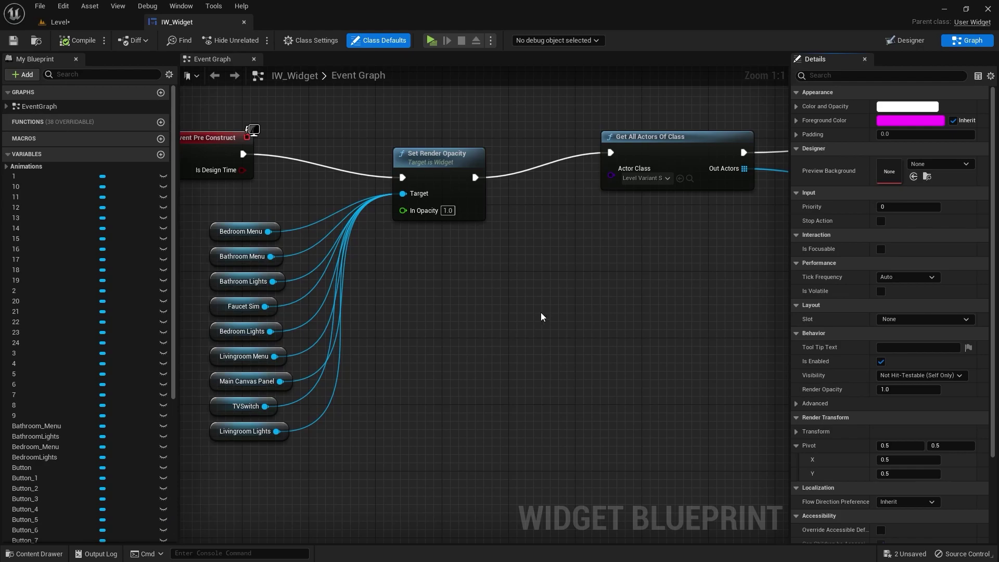
pyautogui.click(448, 211)
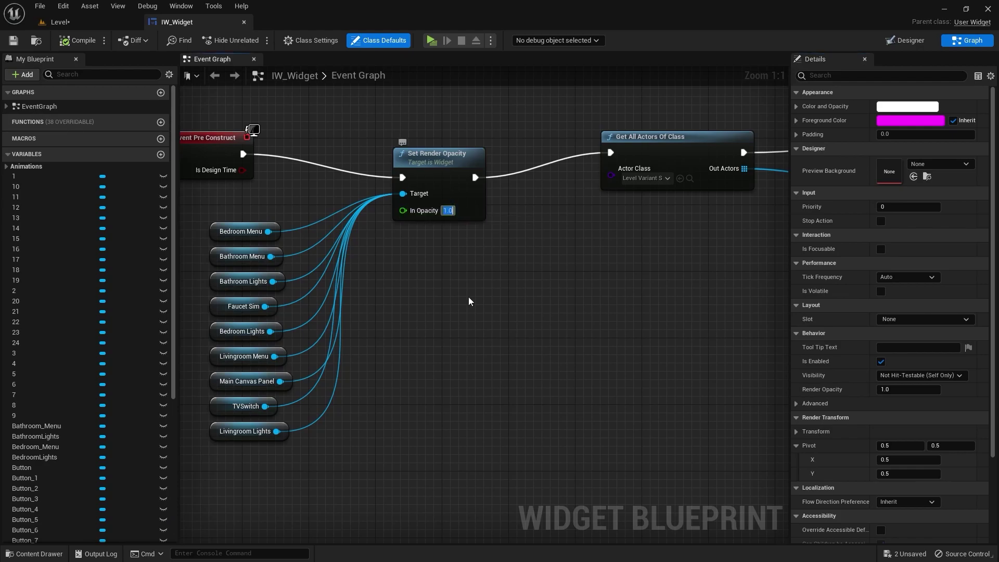
pyautogui.click(475, 328)
pyautogui.scroll(-11, 476, 328)
pyautogui.moveTo(477, 329); pyautogui.dragTo(485, 273, button='right')
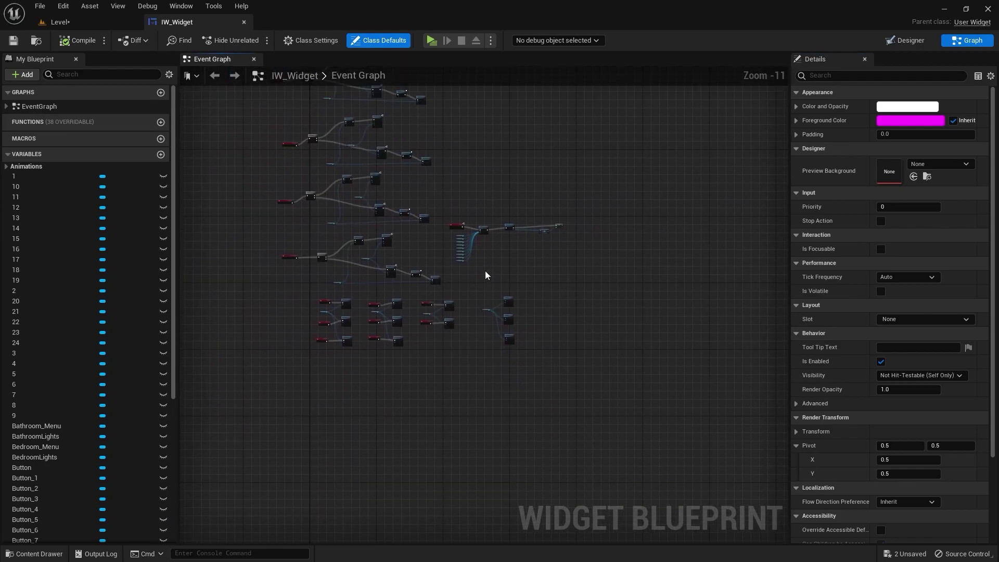
pyautogui.scroll(4, 432, 317)
pyautogui.moveTo(432, 317); pyautogui.dragTo(445, 423, button='right')
pyautogui.scroll(5, 406, 377)
pyautogui.scroll(-4, 449, 384)
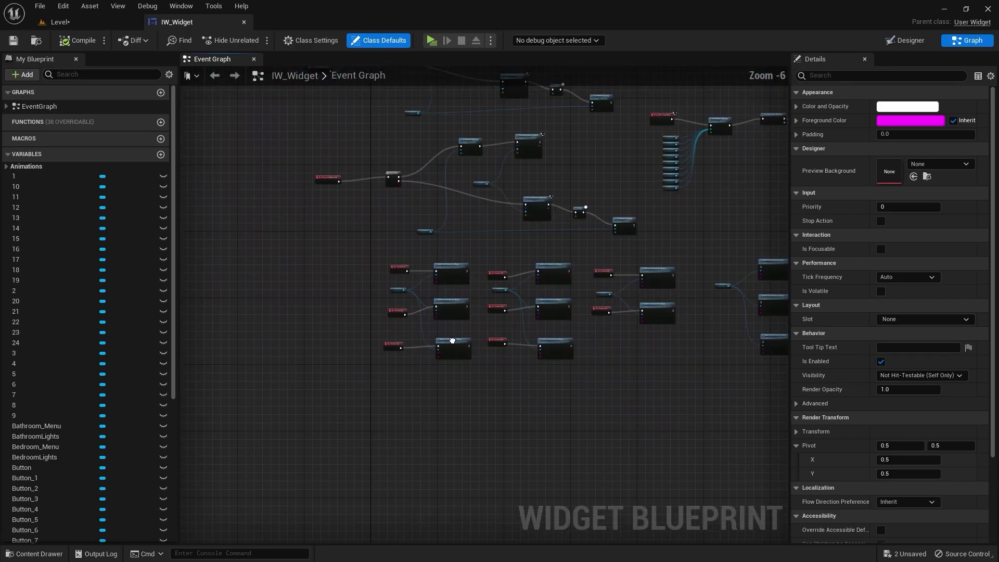
pyautogui.scroll(4, 451, 364)
pyautogui.moveTo(450, 341)
pyautogui.mouseDown(button='right')
pyautogui.moveTo(451, 364)
pyautogui.moveTo(458, 349)
pyautogui.mouseUp(button='right')
# Duplicate the Bedroom Floor switch nodes for Variant and Variant0 with their IW Variant Sets Var node, and place the copies below the originals
pyautogui.click(514, 175)
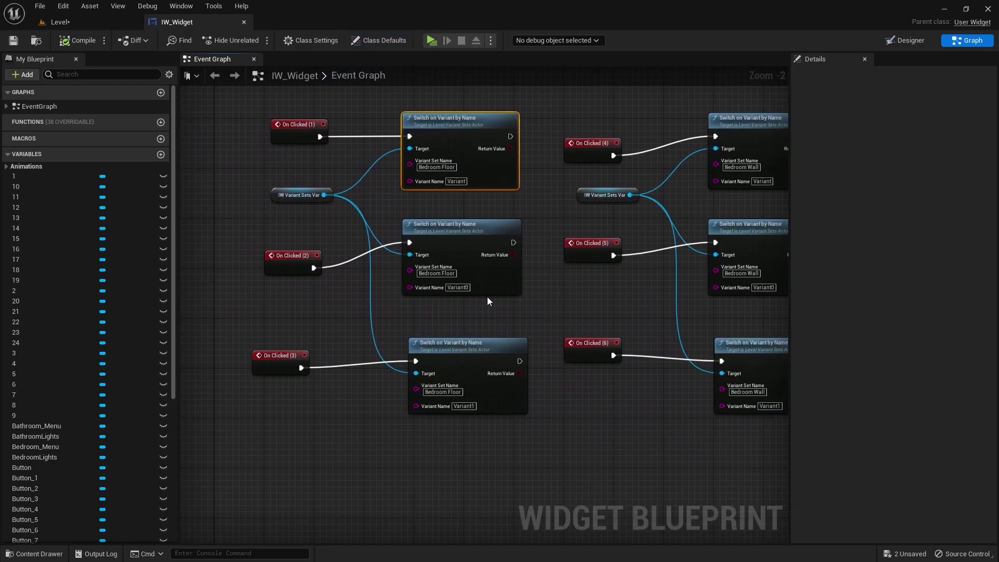
pyautogui.keyDown('ctrl'); pyautogui.click(472, 281); pyautogui.keyUp('ctrl')
pyautogui.keyDown('ctrl'); pyautogui.click(293, 195); pyautogui.keyUp('ctrl')
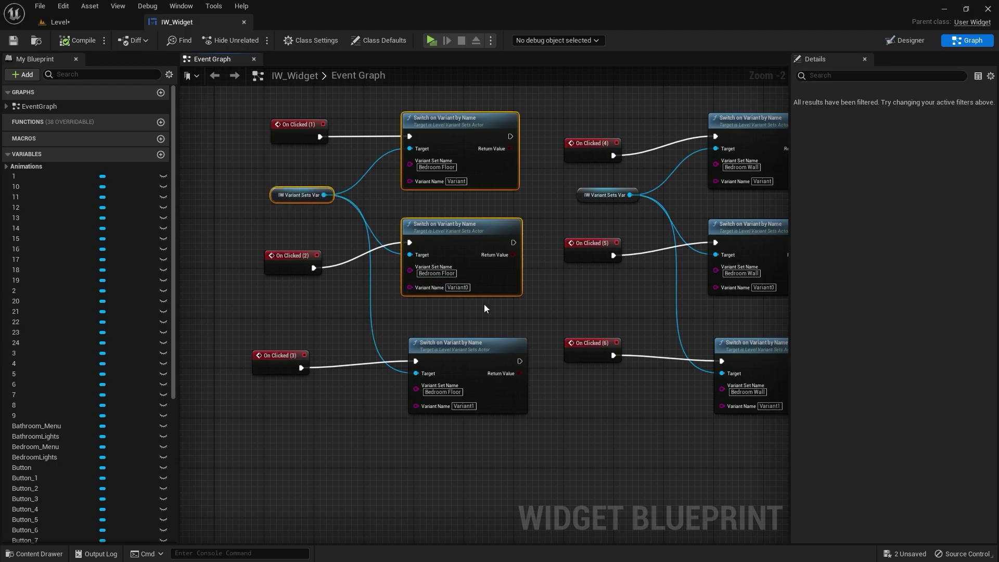
pyautogui.scroll(-5, 484, 304)
pyautogui.moveTo(510, 411); pyautogui.dragTo(458, 348, button='right')
pyautogui.hotkey('ctrl', 'c')
pyautogui.hotkey('ctrl', 'v')
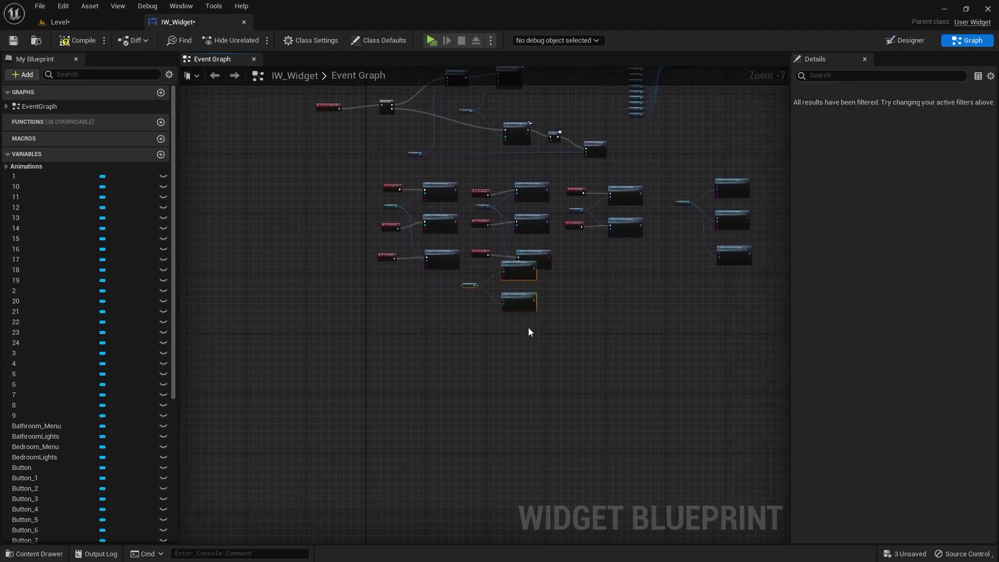
pyautogui.moveTo(524, 300); pyautogui.dragTo(453, 332)
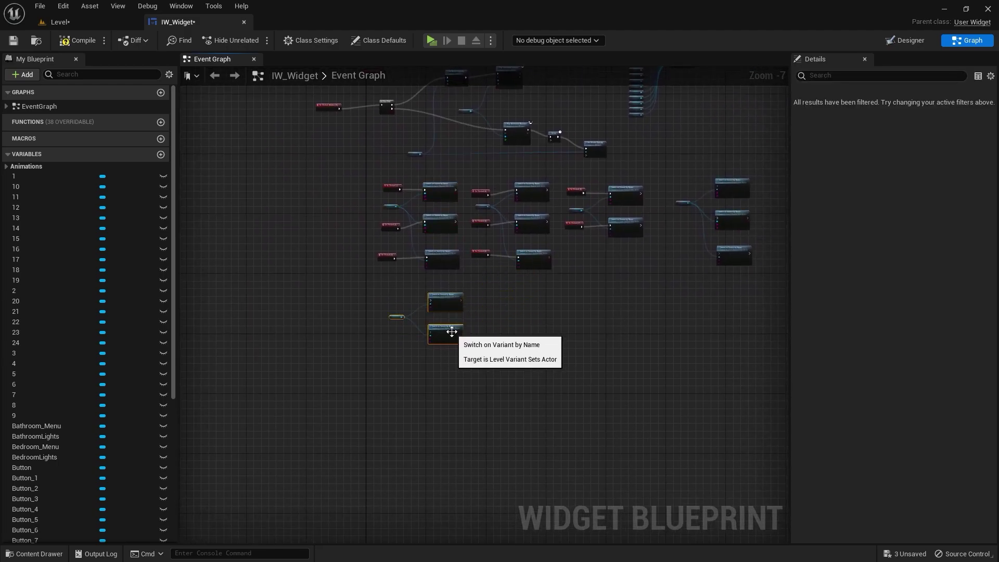
pyautogui.scroll(6, 453, 332)
pyautogui.moveTo(464, 345); pyautogui.dragTo(578, 389, button='right')
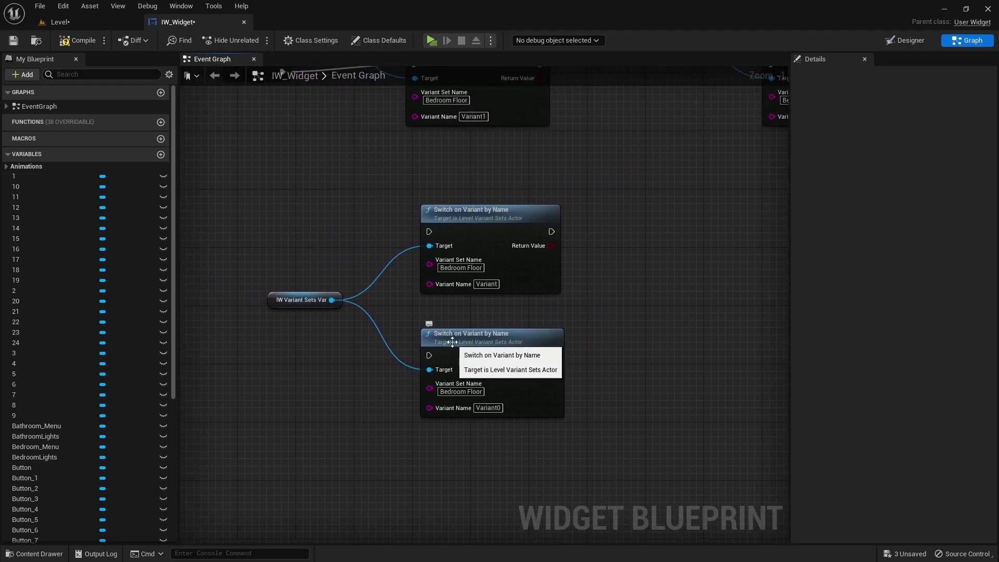
# Add an On Clicked event for Button_1, the grey lamp button in the widget's Bedroom Lights group
pyautogui.click(905, 41)
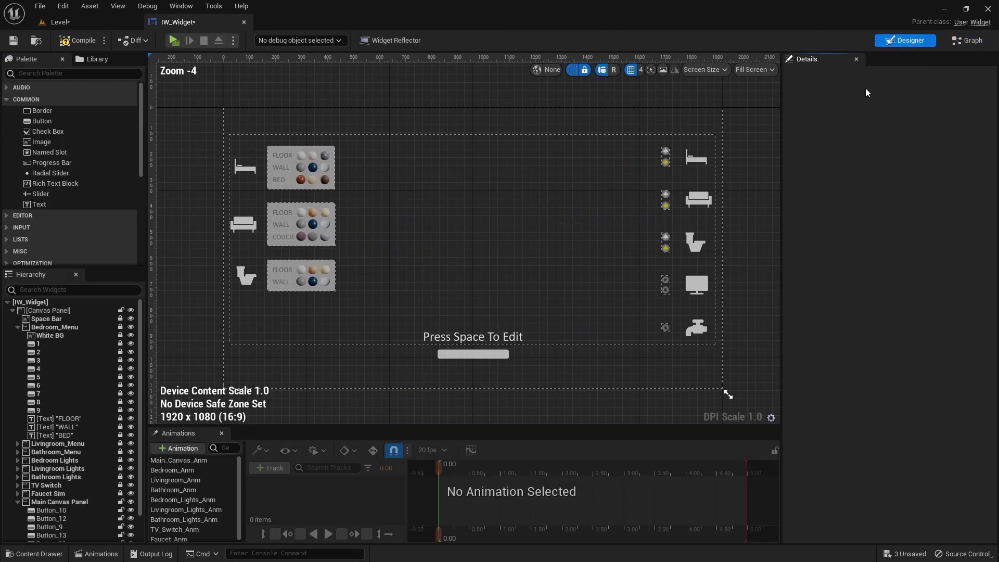
pyautogui.scroll(-2, 34, 461)
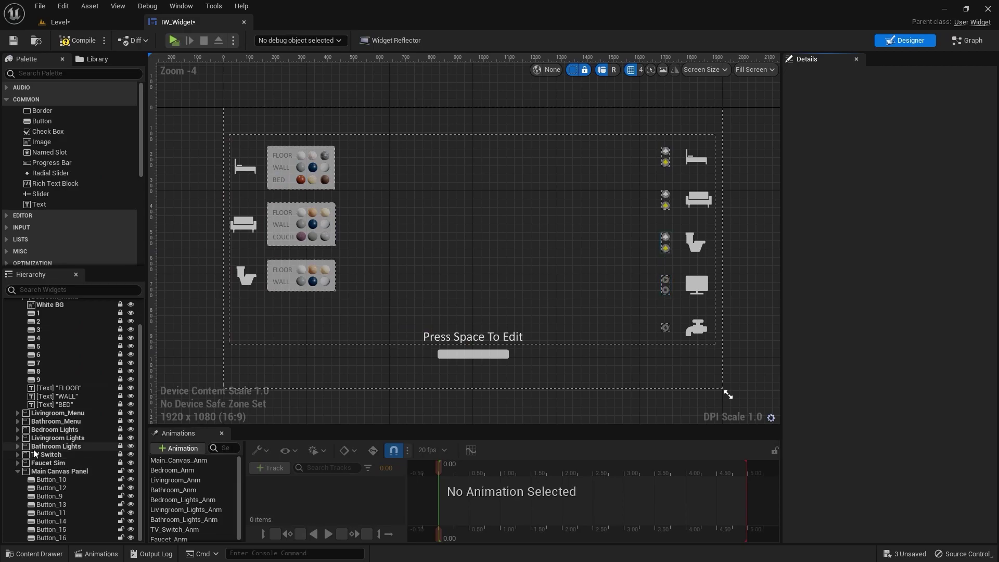
pyautogui.click(17, 430)
pyautogui.click(43, 438)
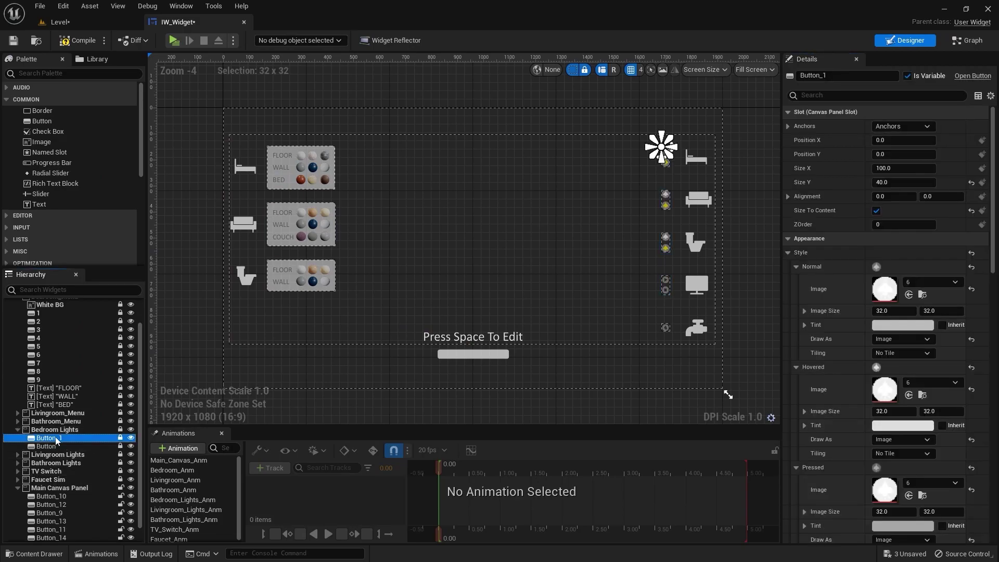
pyautogui.scroll(10, 723, 186)
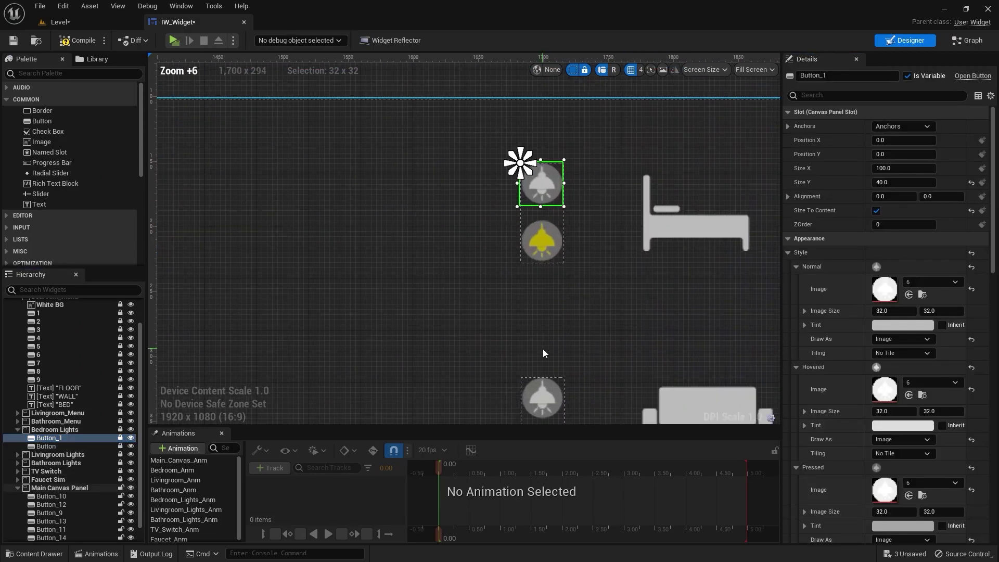
pyautogui.moveTo(542, 349); pyautogui.dragTo(510, 385, button='right')
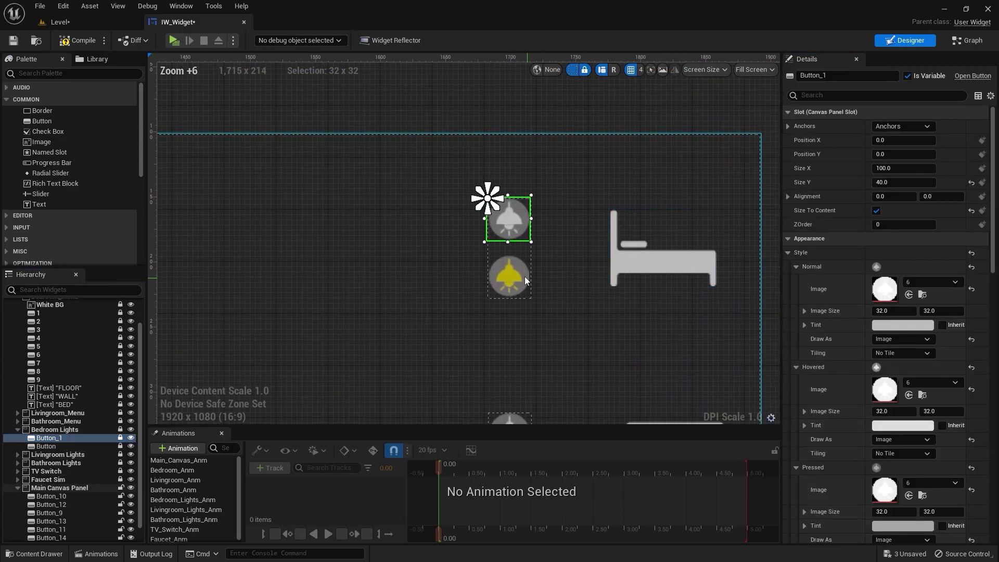
pyautogui.click(969, 43)
pyautogui.click(900, 239)
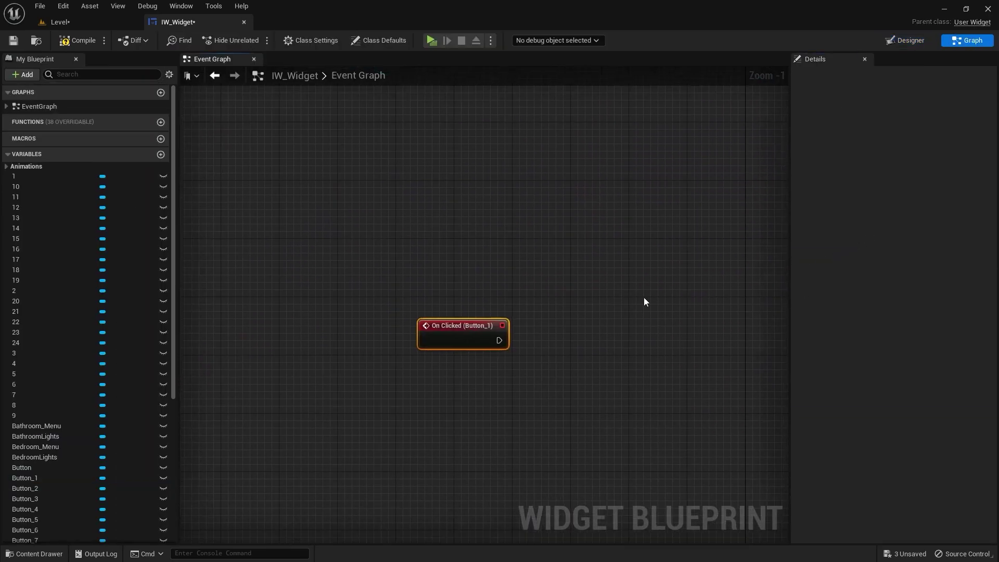
# Add an On Clicked event for Button, the yellow lamp button in the Bedroom Lights group
pyautogui.scroll(-1, 644, 302)
pyautogui.click(914, 43)
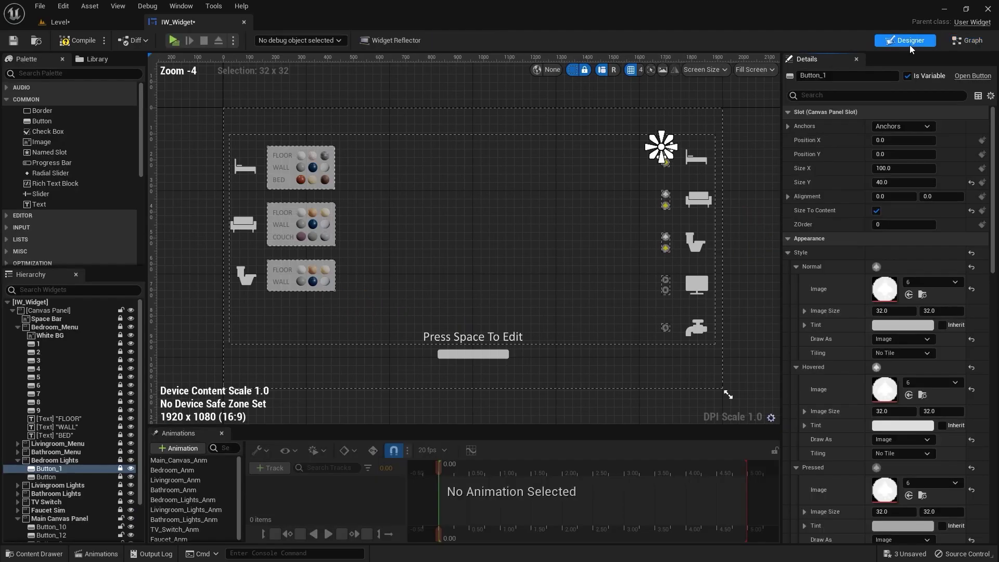
pyautogui.click(665, 164)
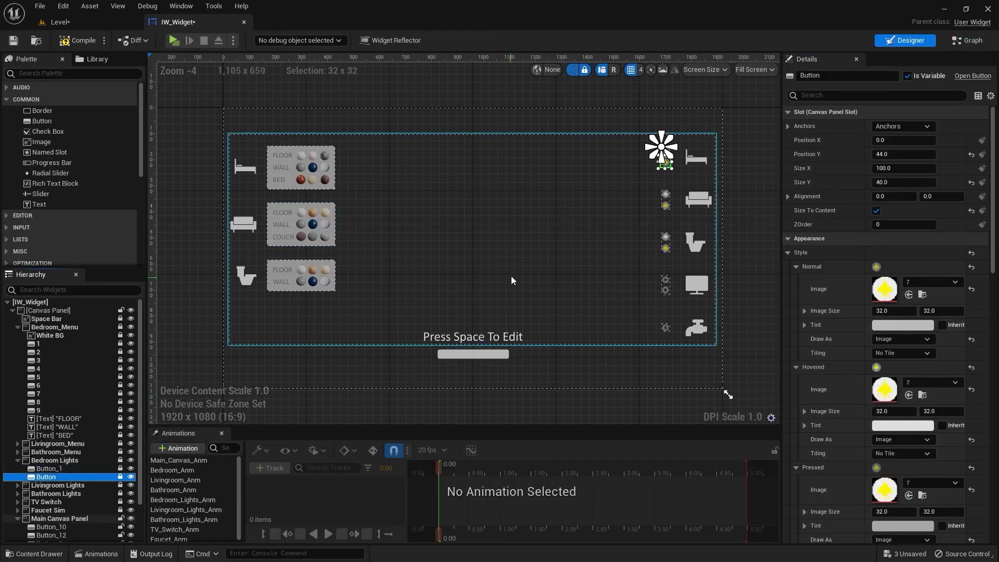
pyautogui.scroll(7, 511, 280)
pyautogui.moveTo(513, 224); pyautogui.dragTo(254, 434, button='right')
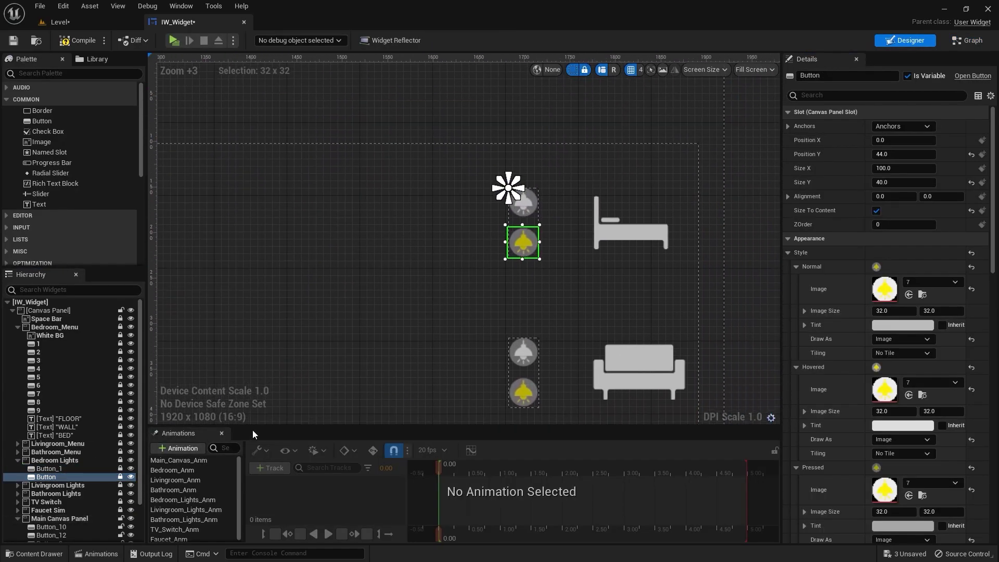
pyautogui.click(960, 38)
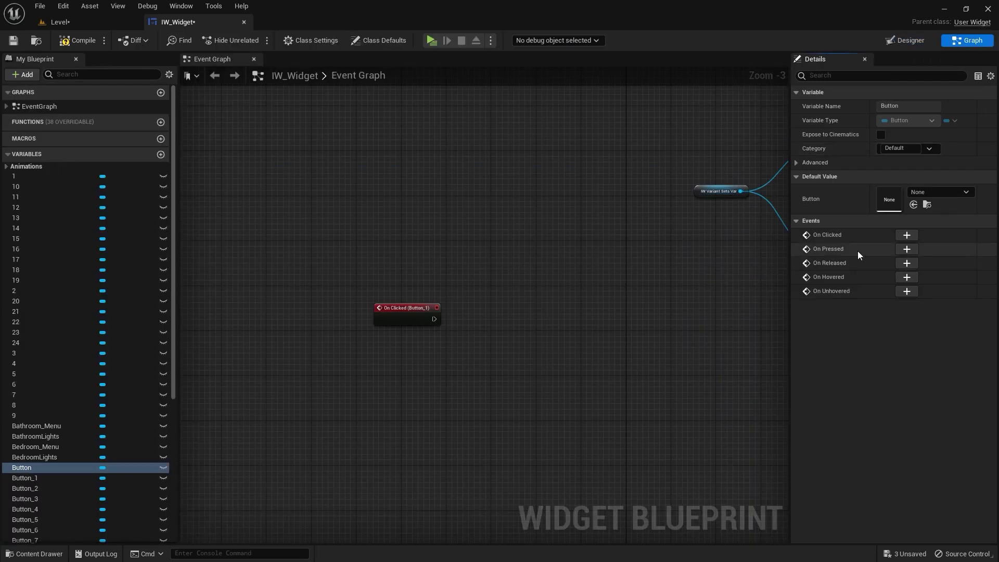
pyautogui.click(907, 236)
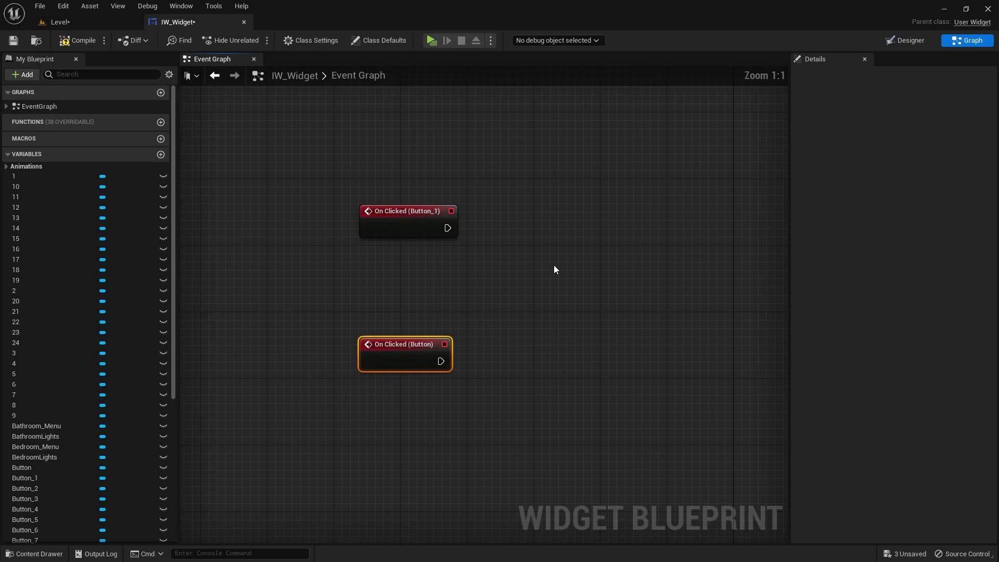
# Move the Button_1 and Button On Clicked events together next to the duplicated Switch on Variant by Name nodes
pyautogui.moveTo(582, 125); pyautogui.dragTo(464, 368)
pyautogui.scroll(-4, 580, 205)
pyautogui.moveTo(580, 205); pyautogui.dragTo(471, 249, button='right')
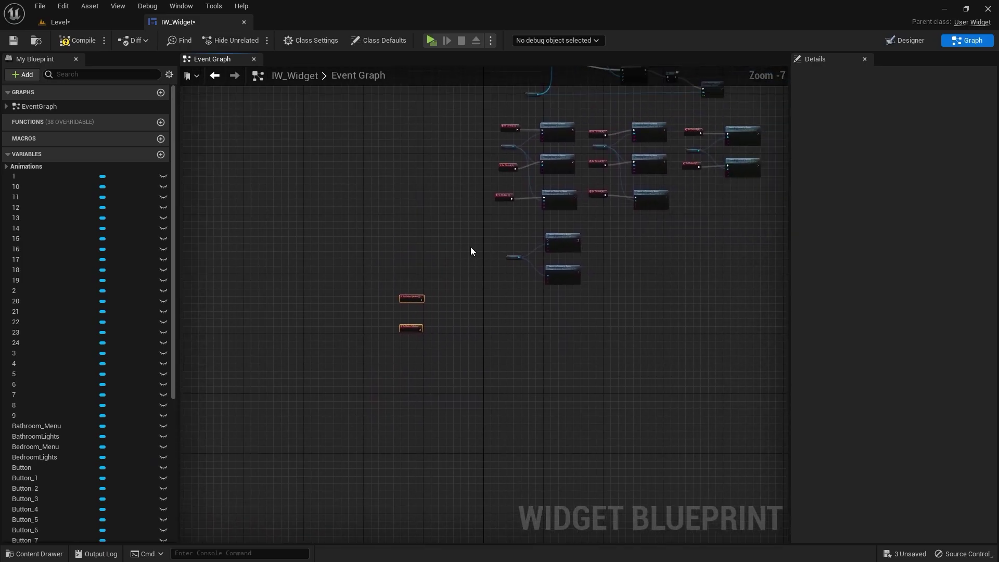
pyautogui.moveTo(408, 302); pyautogui.dragTo(506, 241)
pyautogui.scroll(7, 509, 229)
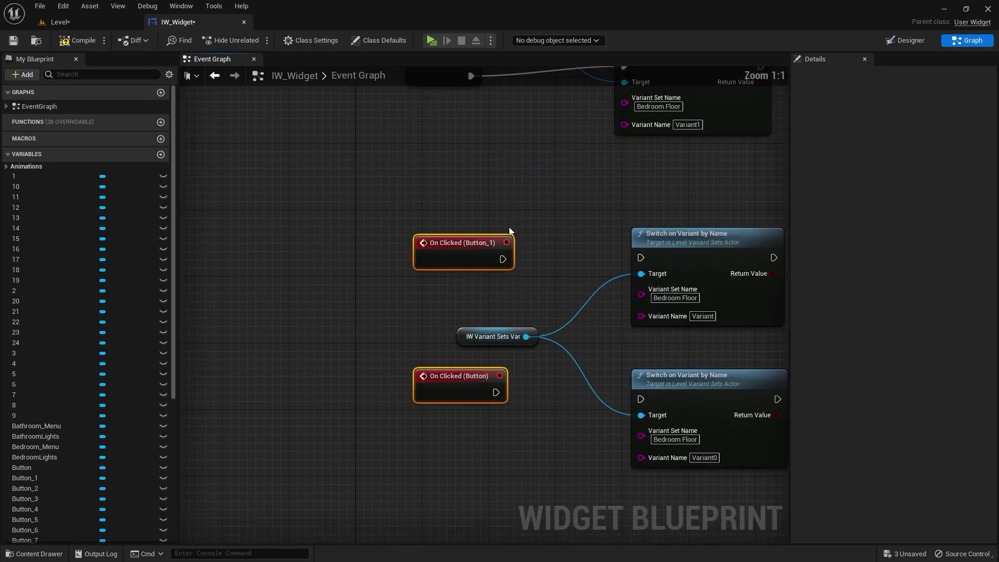
# Connect the On Clicked (Button_1) event to the duplicated Switch on Variant by Name node that uses Variant
pyautogui.click(512, 230)
pyautogui.moveTo(457, 209); pyautogui.dragTo(594, 209)
pyautogui.moveTo(540, 259); pyautogui.dragTo(489, 181, button='right')
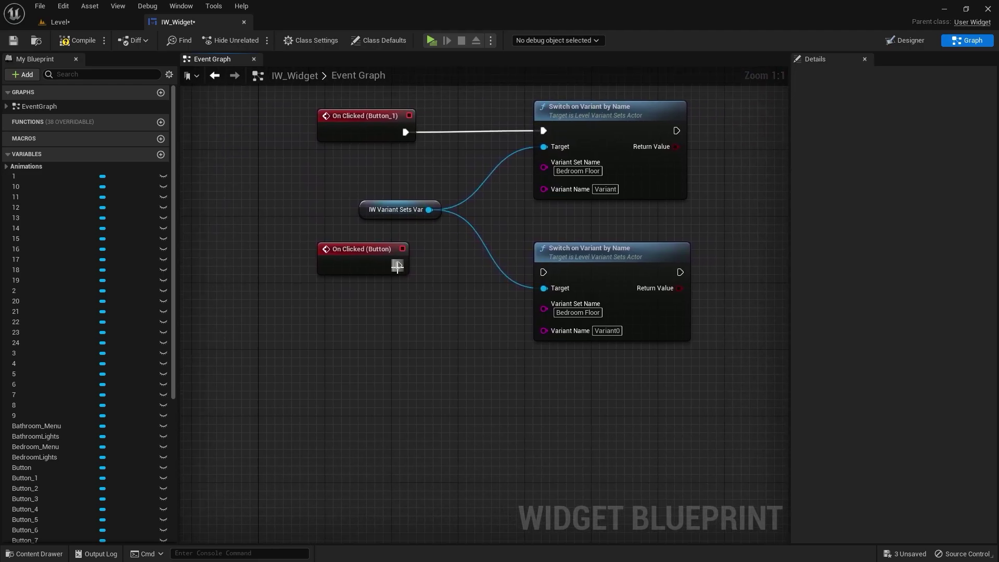
# Connect the On Clicked (Button) event to the duplicated Switch on Variant by Name node that uses Variant0
pyautogui.moveTo(398, 265)
pyautogui.mouseDown()
pyautogui.moveTo(458, 235)
pyautogui.moveTo(459, 222)
pyautogui.moveTo(516, 267)
pyautogui.moveTo(544, 272)
pyautogui.moveTo(386, 271)
pyautogui.mouseUp()
pyautogui.moveTo(533, 209); pyautogui.dragTo(486, 231, button='right')
# Copy the Bedroom Lights variant set's name and enter it as Variant Set Name in both duplicated Switch on Variant by Name nodes
pyautogui.click(78, 22)
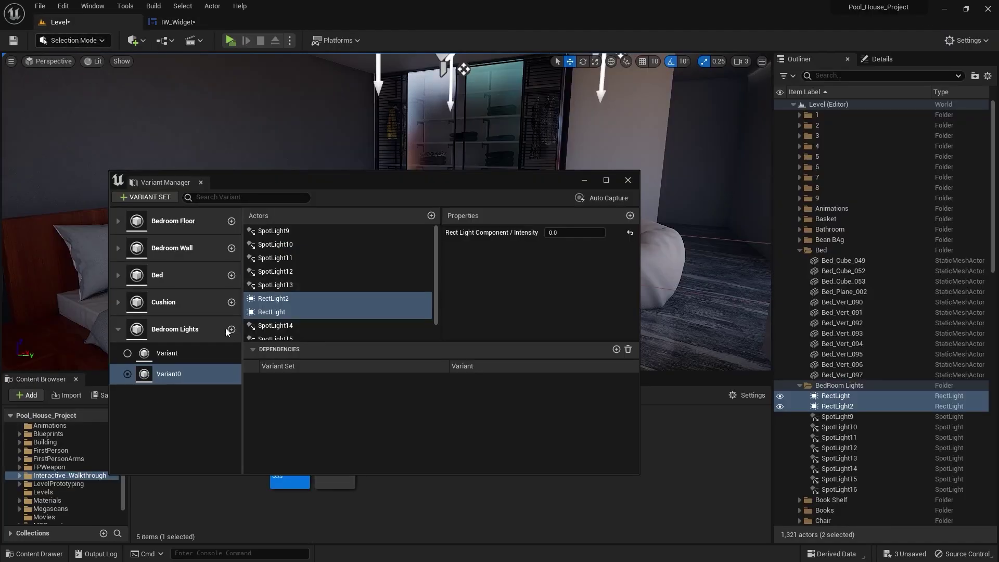
pyautogui.click(175, 331)
pyautogui.click(175, 333)
pyautogui.hotkey('ctrl', 'c')
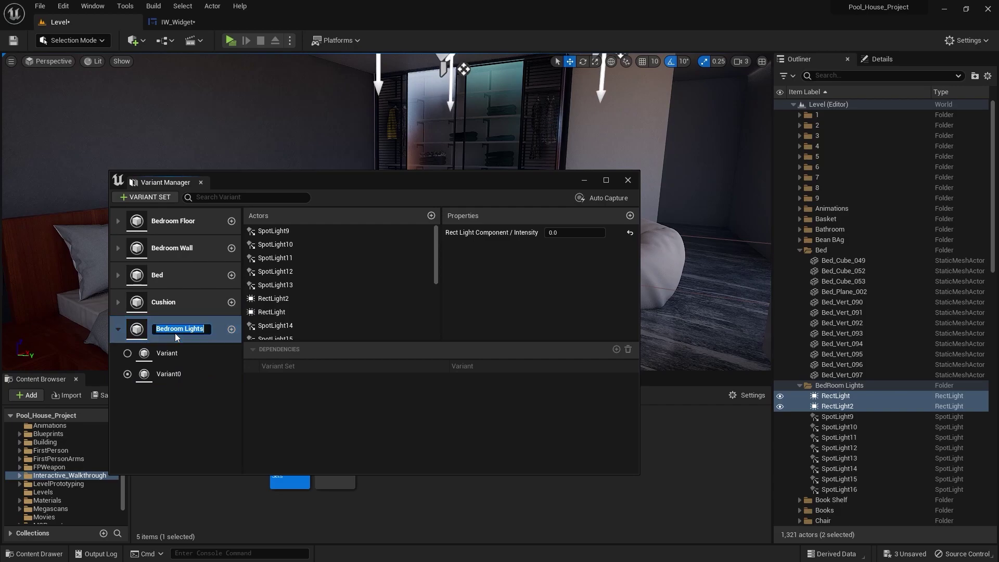
pyautogui.click(175, 22)
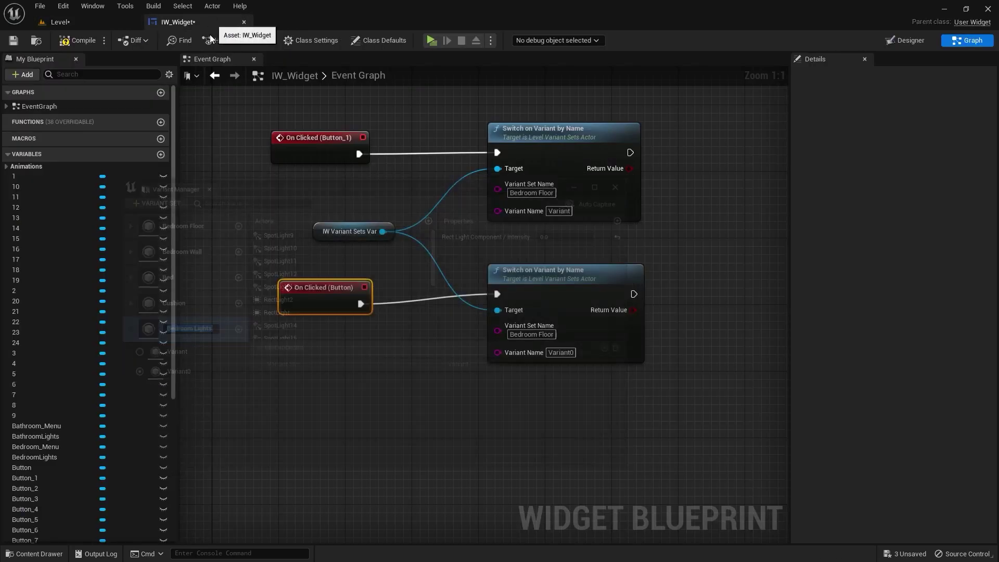
pyautogui.hotkey('ctrl', 'v')
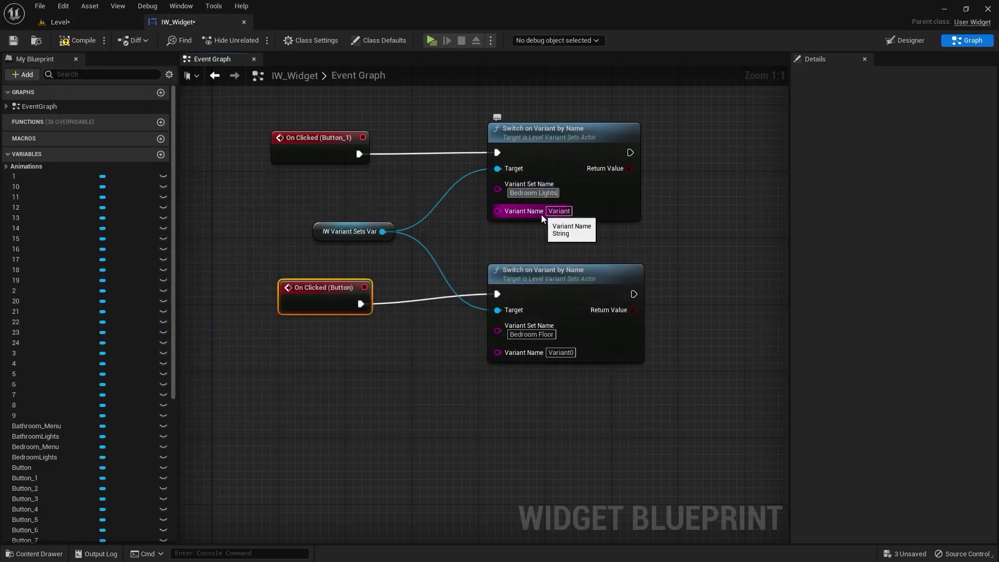
pyautogui.click(531, 334)
pyautogui.hotkey('ctrl', 'v')
pyautogui.click(488, 349)
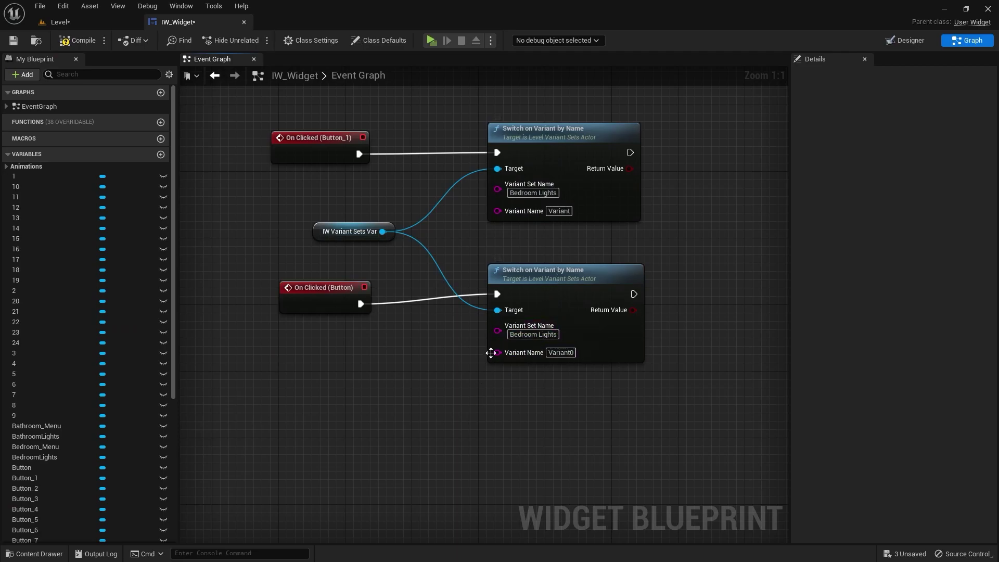
# Compile the IW_Widget blueprint with the new Bedroom Lights nodes
pyautogui.scroll(-5, 625, 229)
pyautogui.scroll(2, 507, 272)
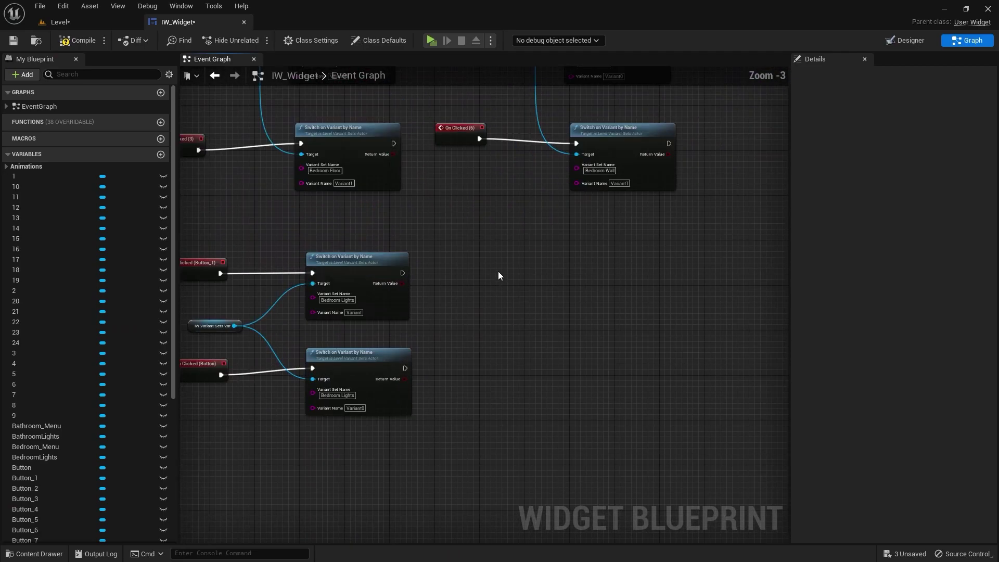
pyautogui.click(78, 43)
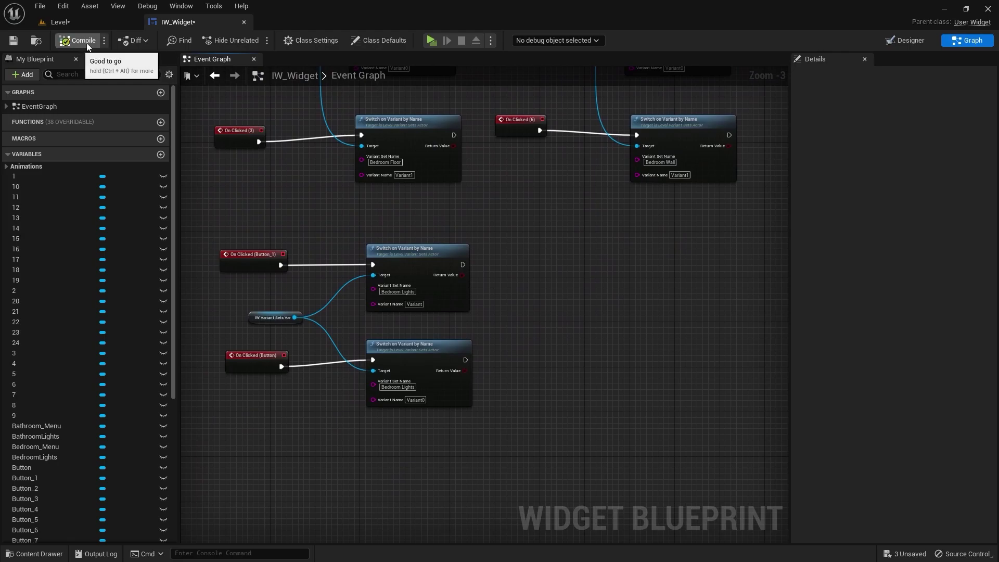
# Examine the Set Render Opacity chain and the groups of Switch on Variant by Name nodes across the event graph
pyautogui.moveTo(763, 228); pyautogui.dragTo(641, 399, button='right')
pyautogui.moveTo(681, 104); pyautogui.dragTo(556, 243, button='right')
pyautogui.moveTo(658, 128); pyautogui.dragTo(515, 271, button='right')
pyautogui.scroll(-3, 515, 271)
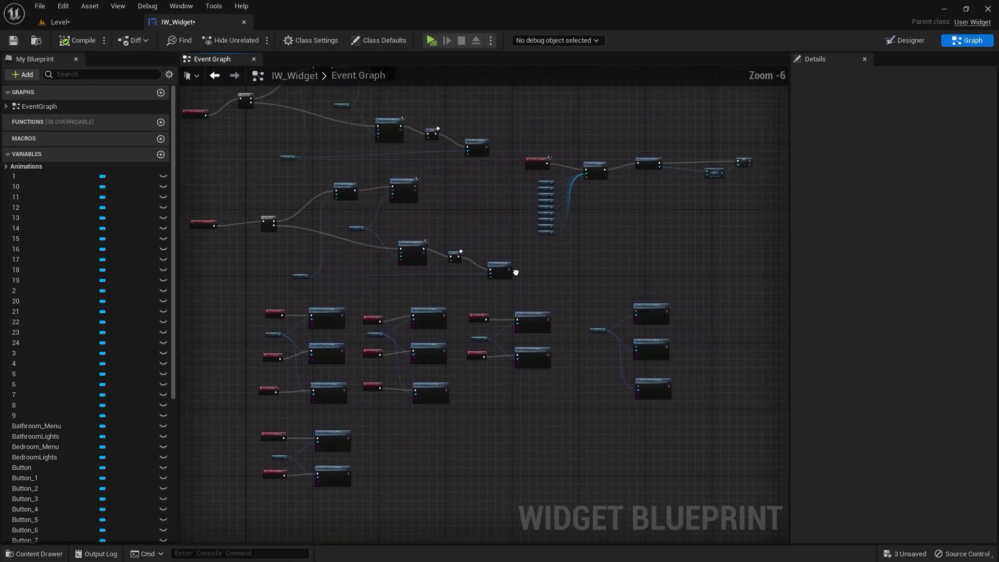
pyautogui.scroll(6, 674, 176)
pyautogui.moveTo(669, 179); pyautogui.dragTo(658, 226, button='right')
pyautogui.moveTo(453, 221); pyautogui.dragTo(526, 235, button='right')
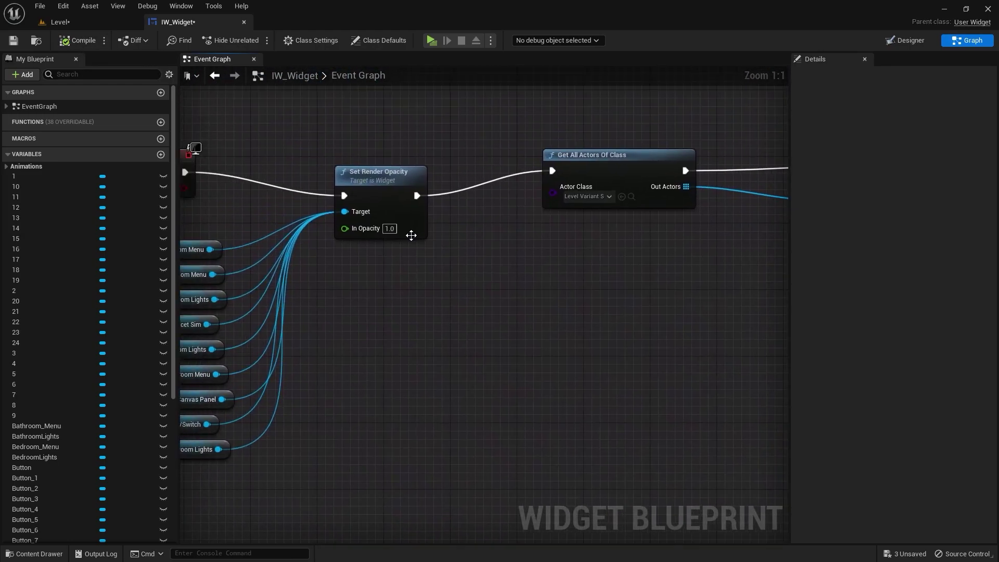
pyautogui.moveTo(347, 229); pyautogui.dragTo(391, 228)
pyautogui.scroll(-5, 416, 277)
pyautogui.moveTo(411, 282); pyautogui.dragTo(560, 232, button='right')
pyautogui.scroll(1, 424, 312)
pyautogui.moveTo(424, 312); pyautogui.dragTo(463, 283, button='right')
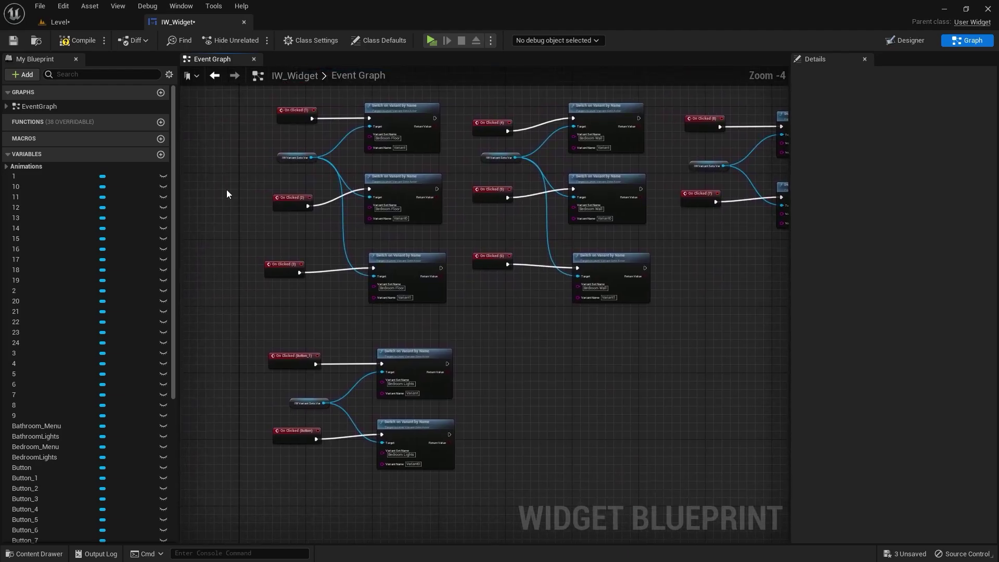
# Play the level, enter edit mode in the preview and open the bedroom's light options
pyautogui.click(90, 20)
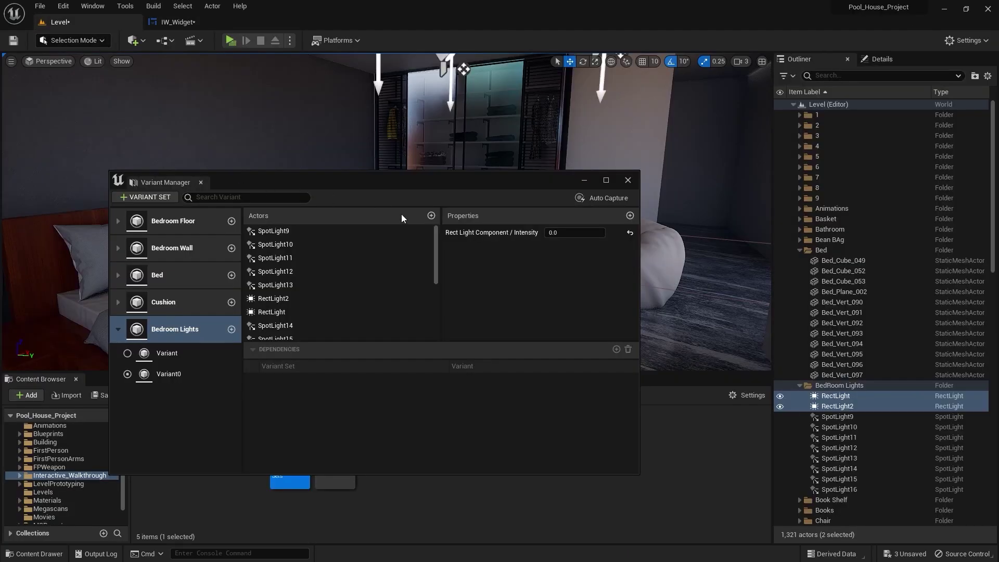
pyautogui.click(229, 40)
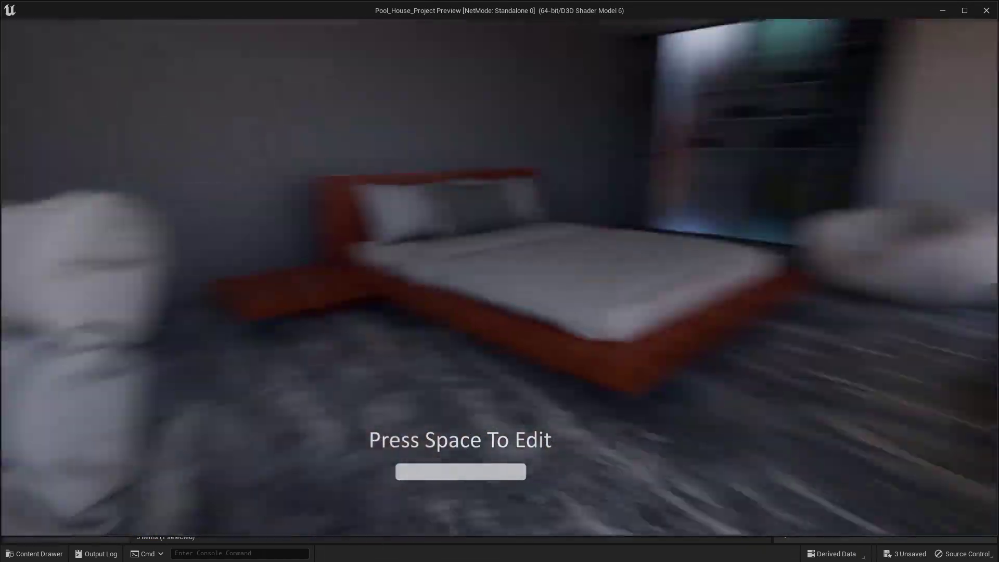
pyautogui.press('space')
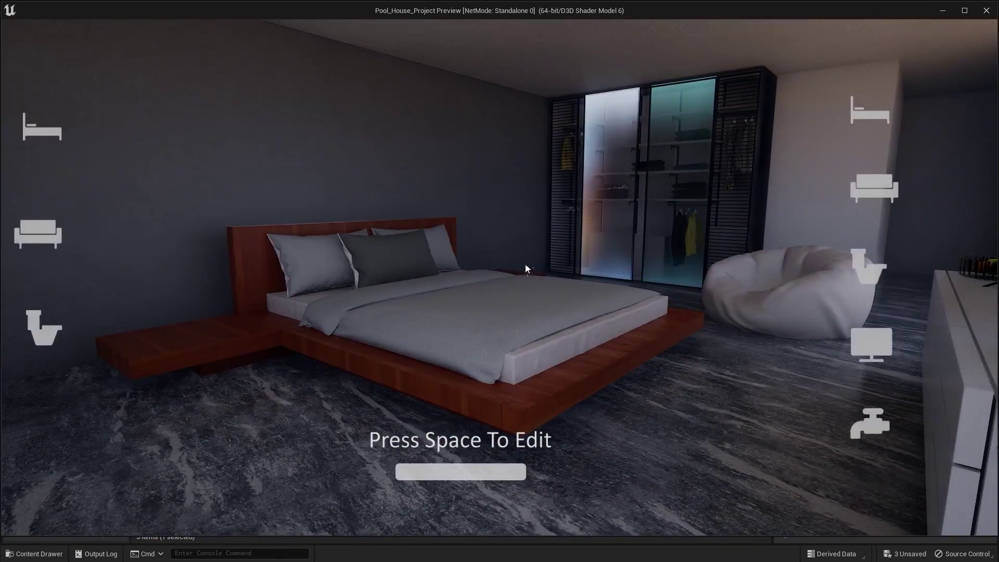
pyautogui.click(866, 121)
# Test the grey and yellow lamp options repeatedly against the bedroom lighting, and end the preview
pyautogui.click(813, 104)
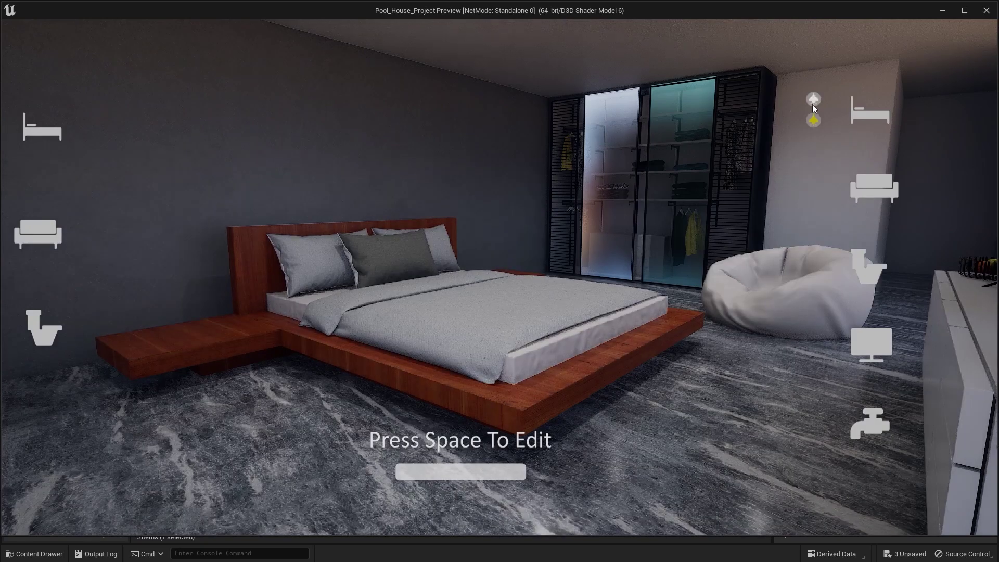
pyautogui.click(811, 117)
pyautogui.click(810, 98)
pyautogui.click(812, 100)
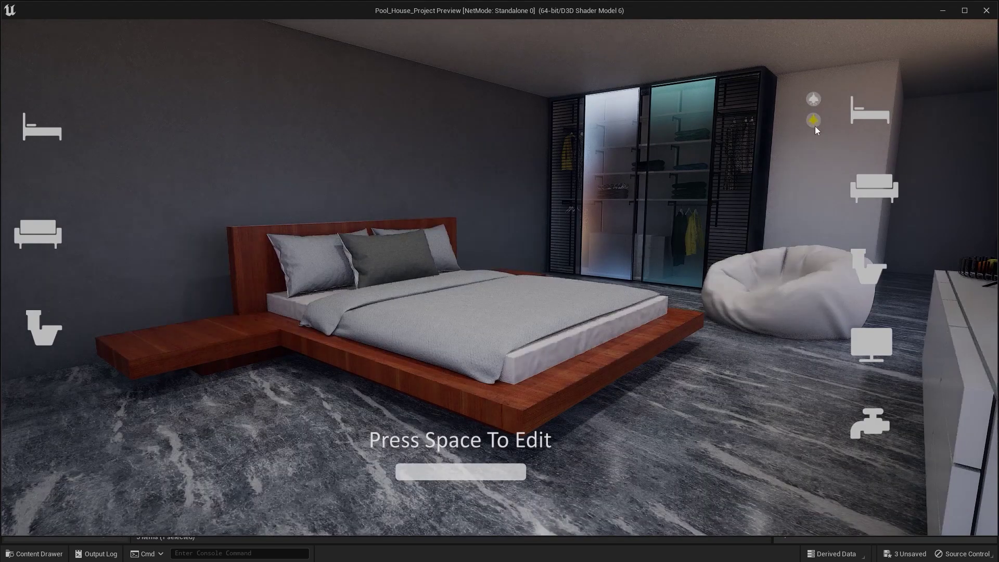
pyautogui.click(814, 121)
pyautogui.click(814, 102)
pyautogui.click(814, 120)
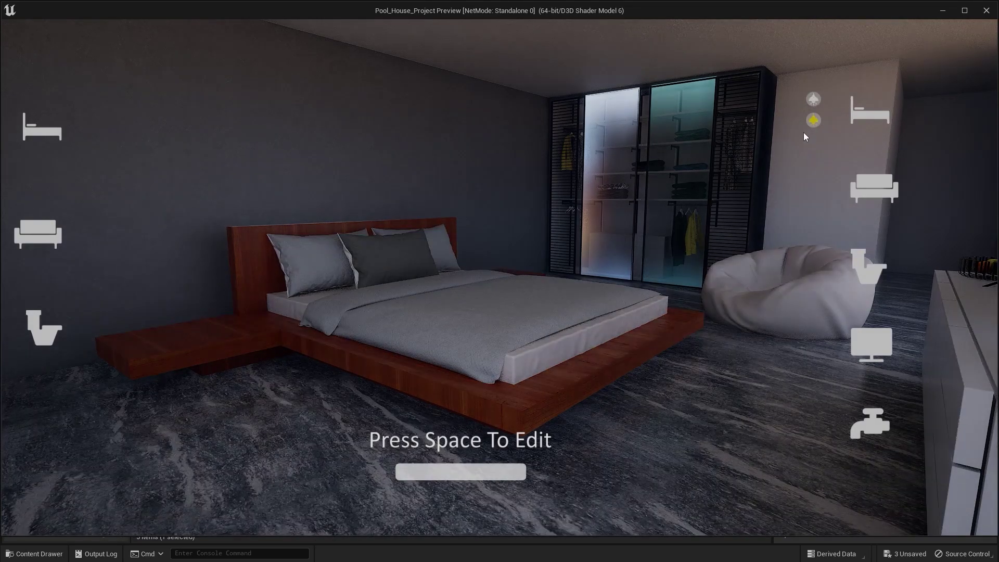
pyautogui.click(814, 99)
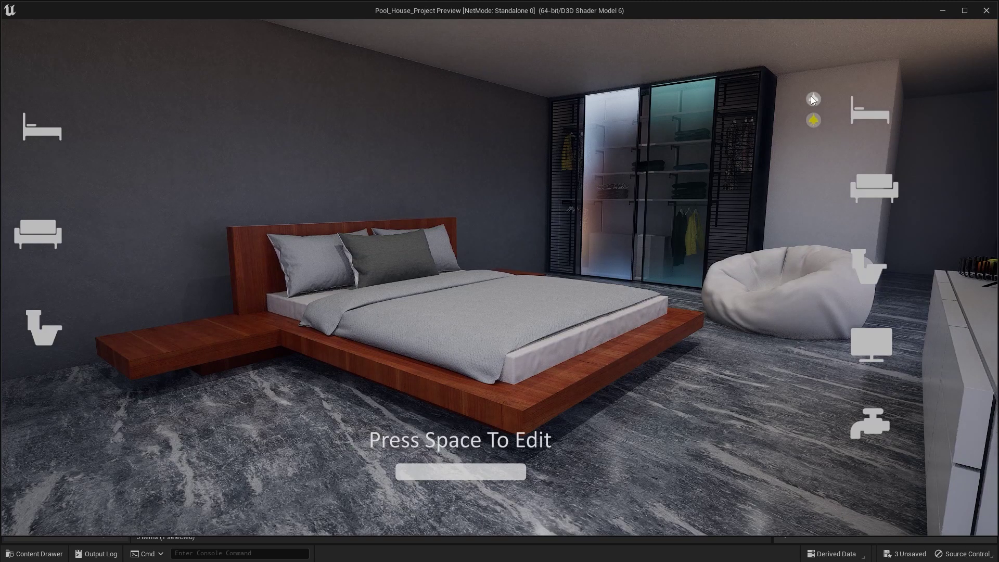
pyautogui.click(813, 121)
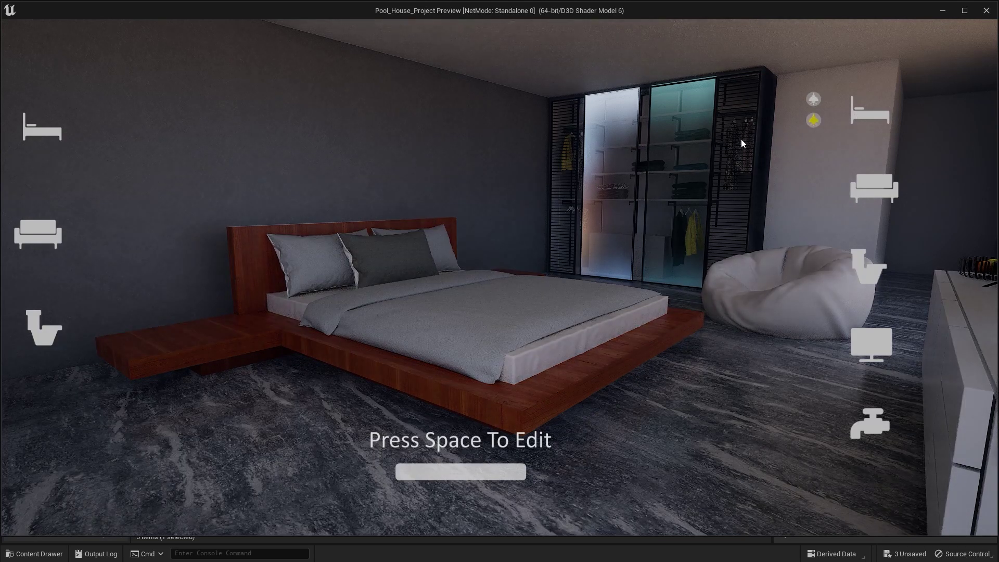
pyautogui.press('Escape')
# Swap the event connections so On Clicked (Button_1) runs the Bedroom Lights Variant0 node and On Clicked (Button) runs the Variant node
pyautogui.click(204, 28)
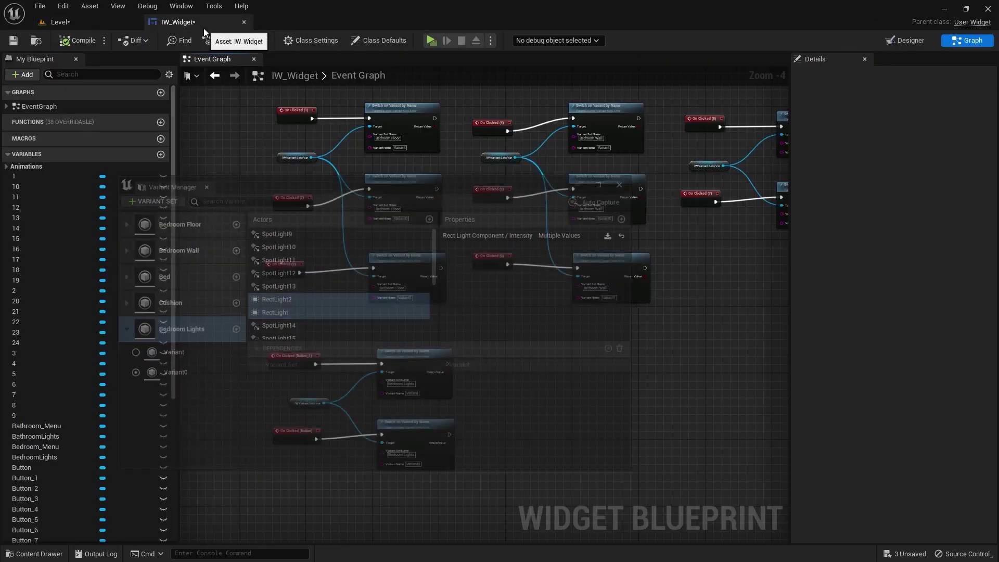
pyautogui.scroll(4, 362, 284)
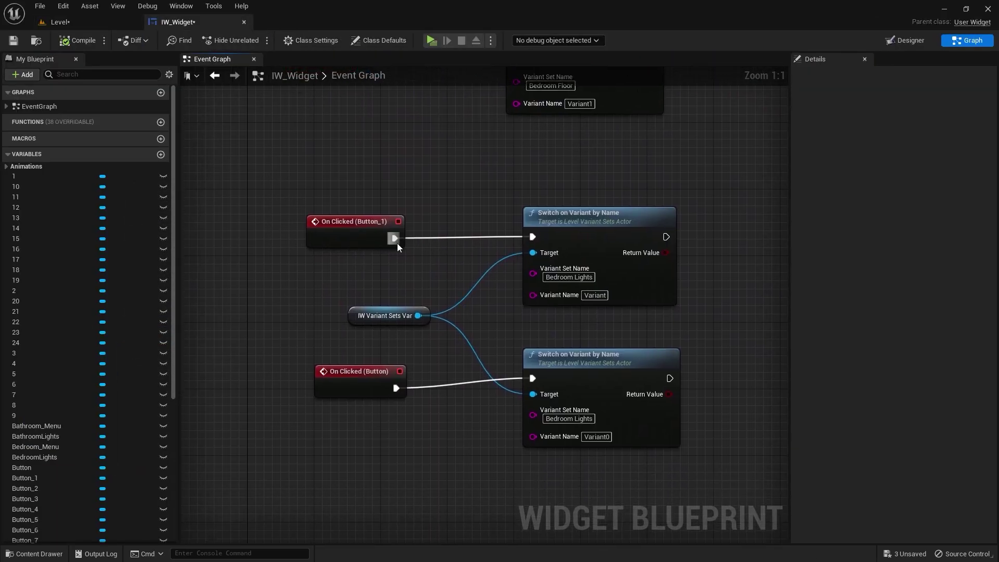
pyautogui.moveTo(395, 239); pyautogui.dragTo(532, 378)
pyautogui.moveTo(396, 388); pyautogui.dragTo(532, 237)
# Rearrange the two events, placing On Clicked (Button) beside the Variant node and On Clicked (Button_1) beside the Variant0 node
pyautogui.moveTo(365, 383); pyautogui.dragTo(382, 150)
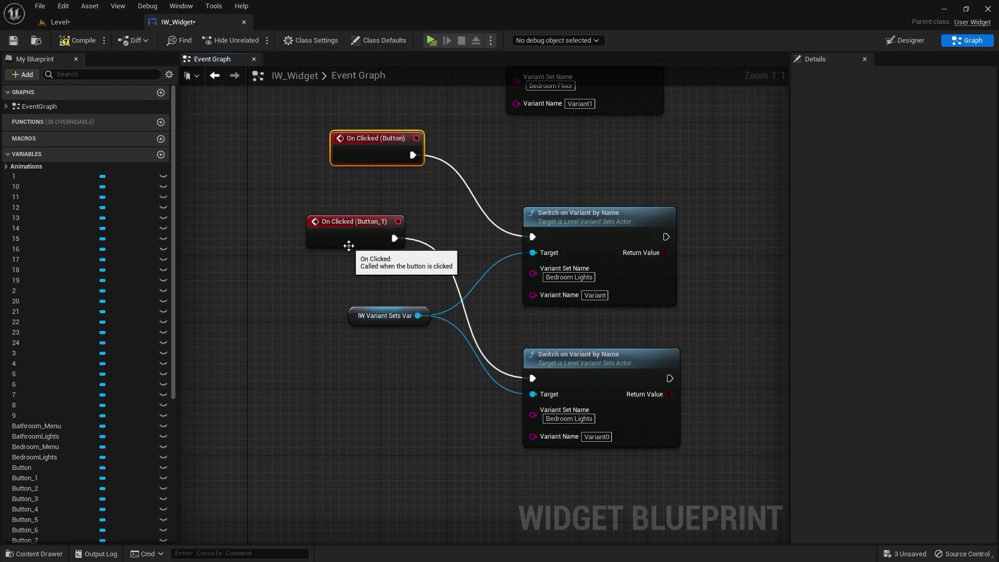
pyautogui.moveTo(350, 246); pyautogui.dragTo(400, 431)
pyautogui.moveTo(375, 155); pyautogui.dragTo(400, 238)
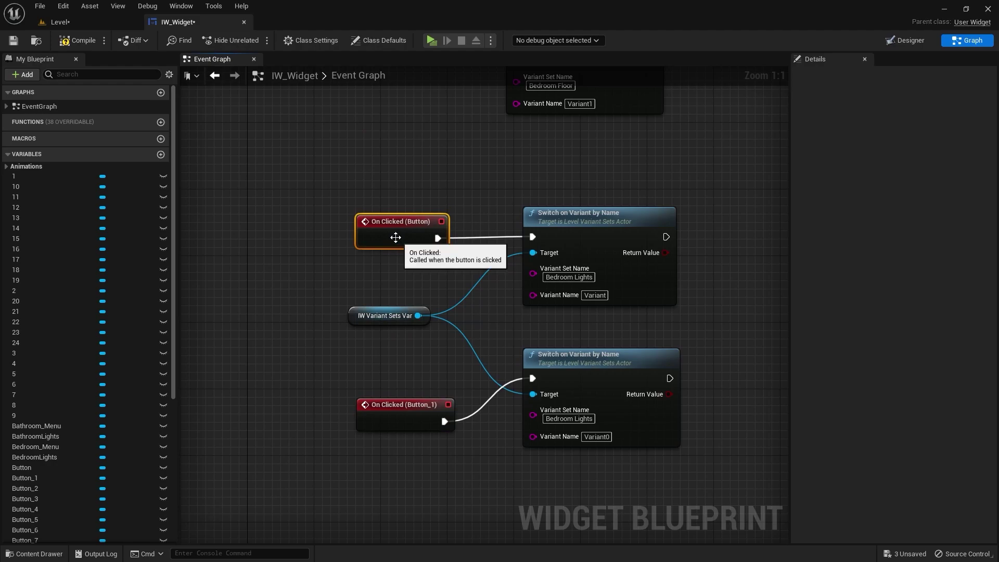
# Play the level again to test the swapped bedroom lamp options, and exit the preview
pyautogui.click(82, 26)
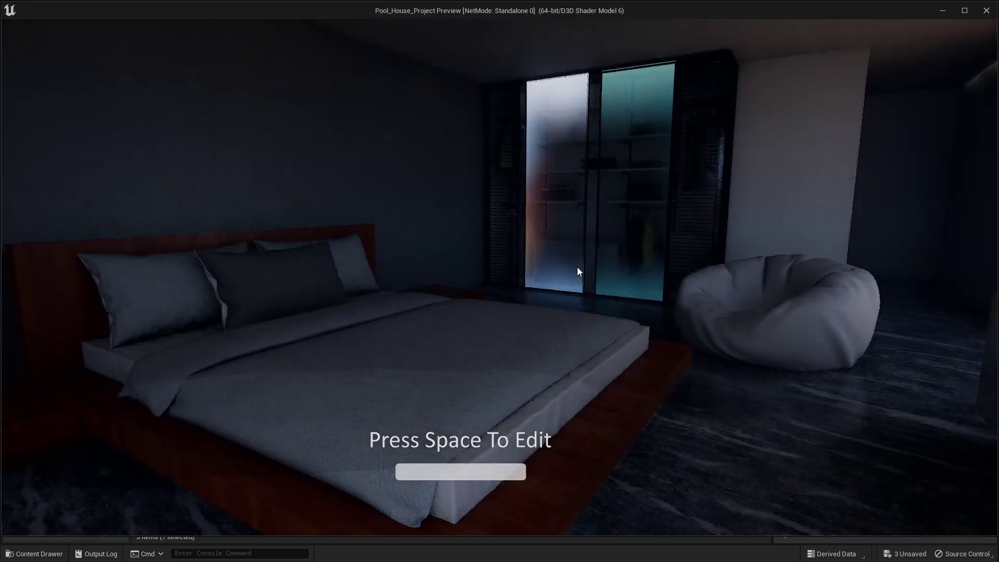
pyautogui.moveTo(576, 266); pyautogui.dragTo(596, 243)
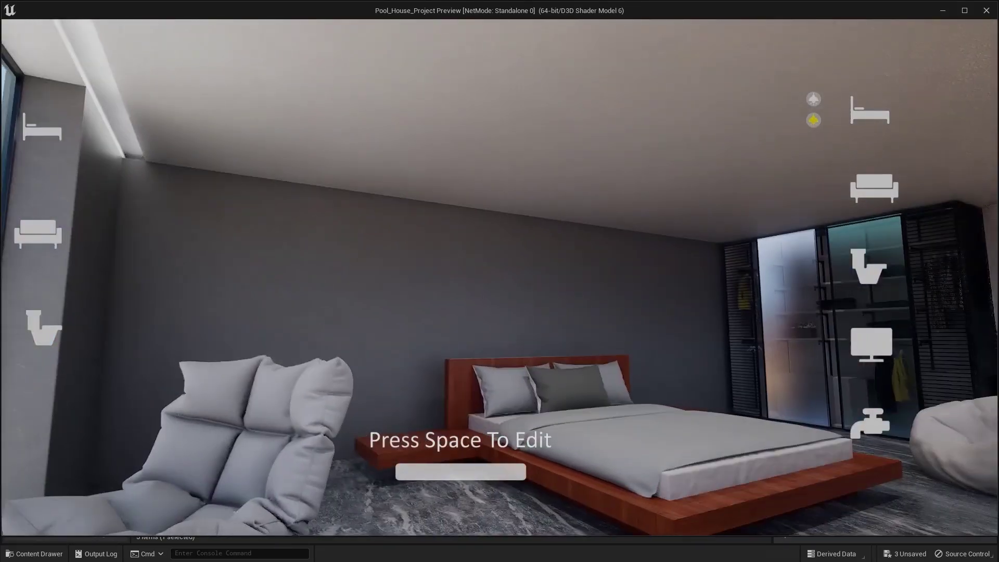
pyautogui.click(813, 104)
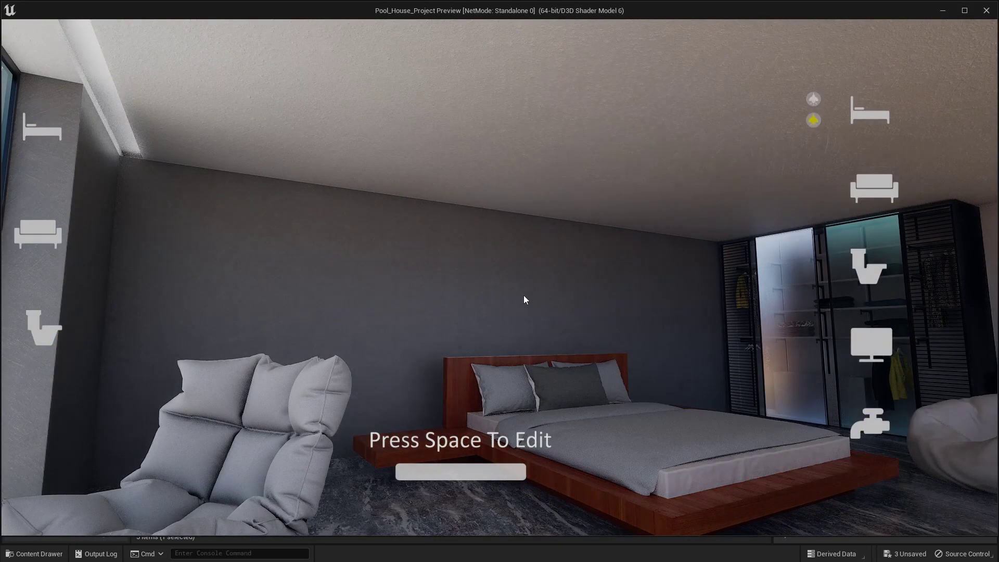
pyautogui.click(526, 299)
pyautogui.press('w')
pyautogui.press('Escape')
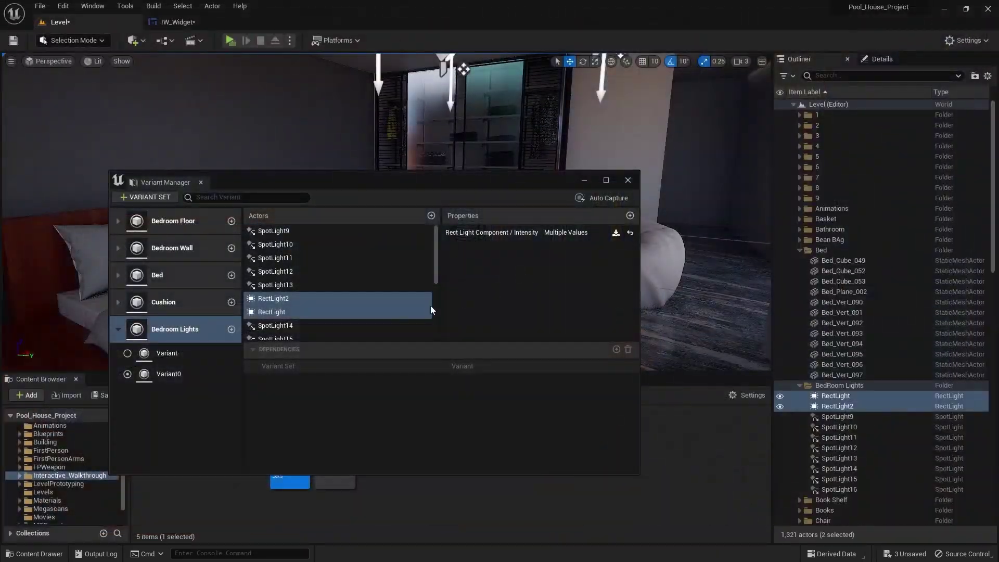
# Collapse the Bedroom Lights variant set and move the Variant Manager window clear of the bathtub in the bathroom view
pyautogui.click(224, 400)
pyautogui.click(118, 337)
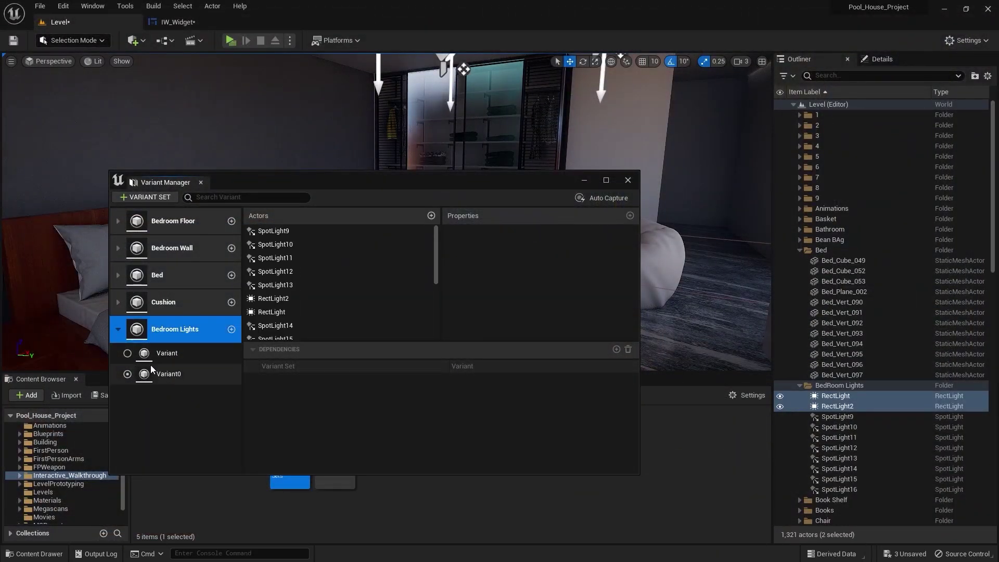
pyautogui.click(118, 329)
pyautogui.press('w')
pyautogui.moveTo(375, 115); pyautogui.dragTo(450, 180, button='right')
pyautogui.moveTo(451, 180); pyautogui.dragTo(625, 191)
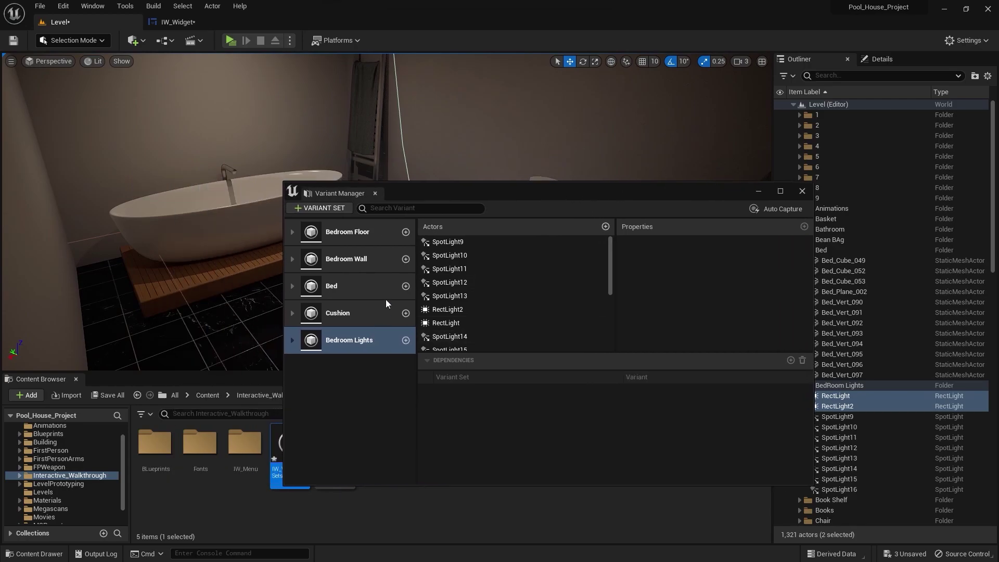
# Add a new variant set named Bathroom Lights in the Variant Manager
pyautogui.click(337, 211)
pyautogui.click(346, 374)
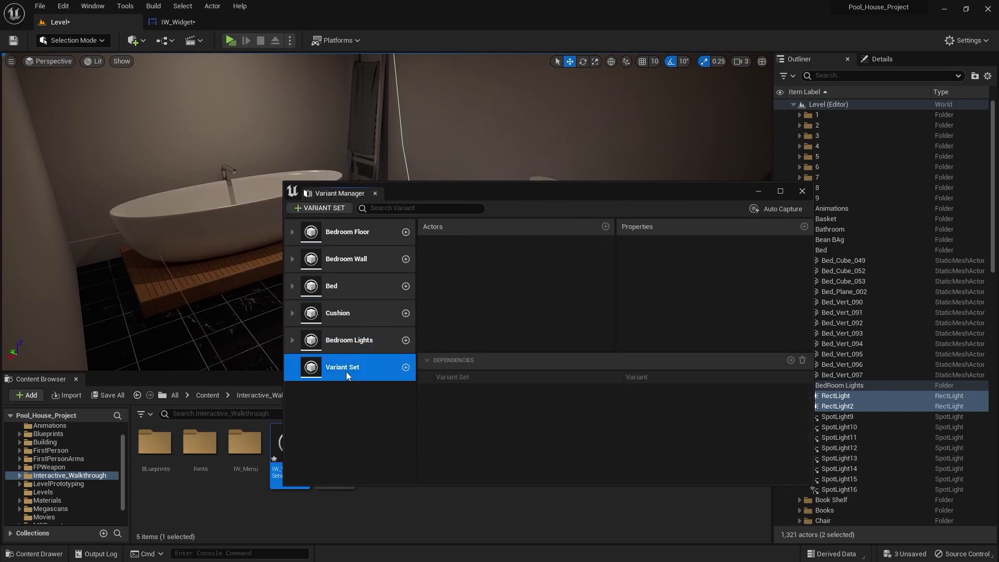
pyautogui.press('F2')
pyautogui.write('Bathrr')
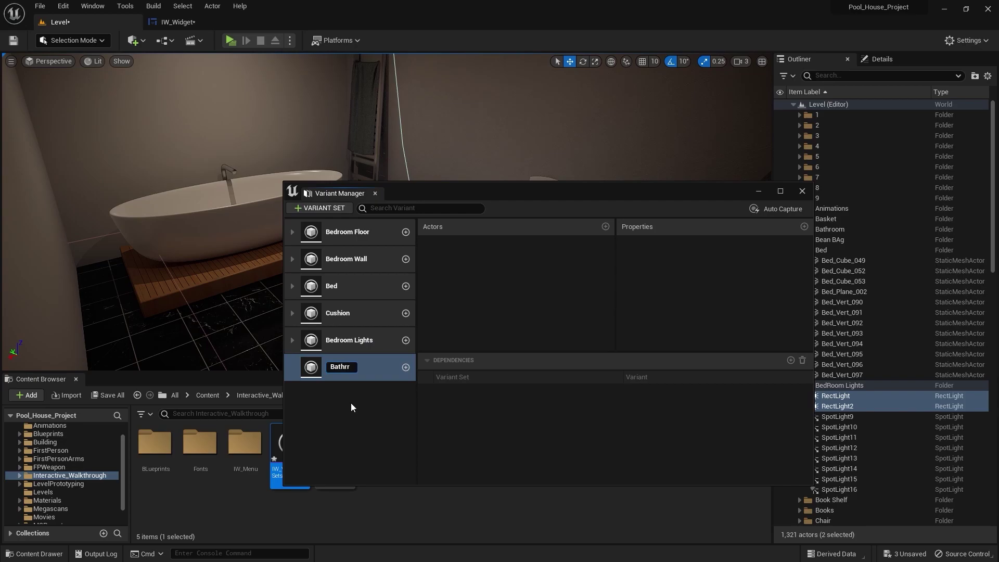
pyautogui.press('BackSpace')
pyautogui.write('oom Lights')
pyautogui.press('Return')
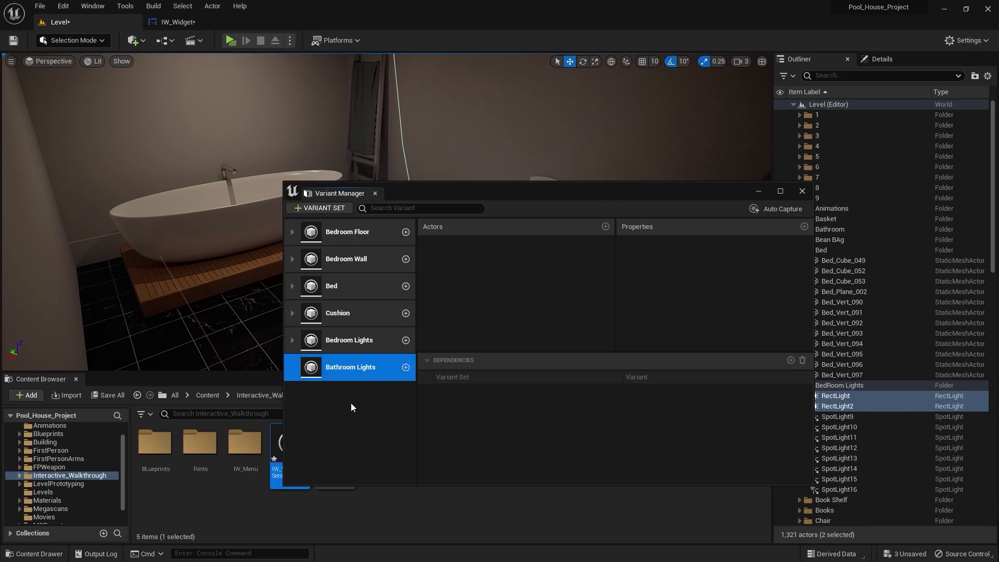
# Move the two bathroom ceiling spotlights, SpotLight17 and SpotLight18, into a new Outliner folder named Bathroom Lights
pyautogui.moveTo(558, 197); pyautogui.dragTo(441, 227)
pyautogui.moveTo(344, 151); pyautogui.dragTo(359, 91, button='right')
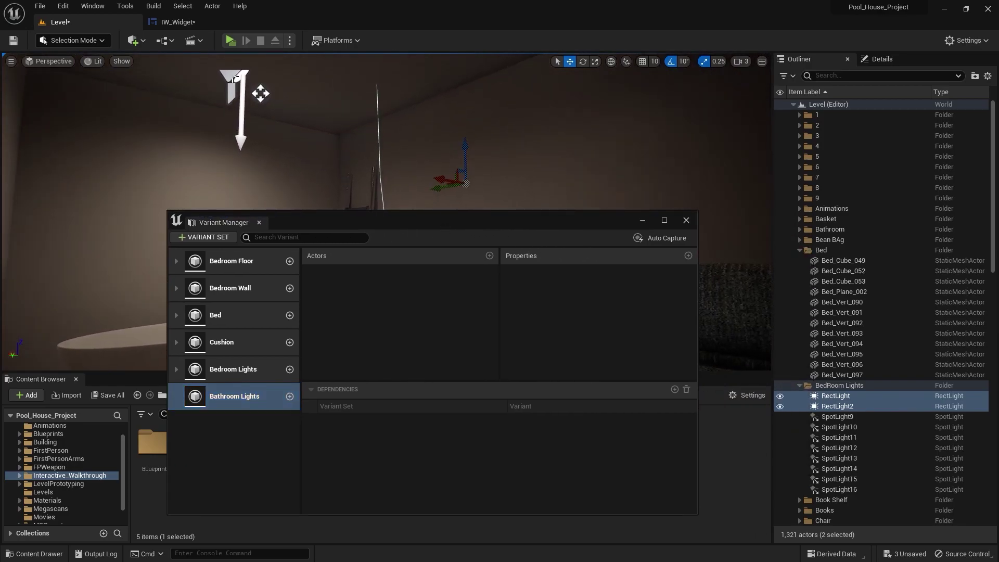
pyautogui.click(241, 78)
pyautogui.press('f')
pyautogui.keyDown('ctrl'); pyautogui.click(839, 329); pyautogui.keyUp('ctrl')
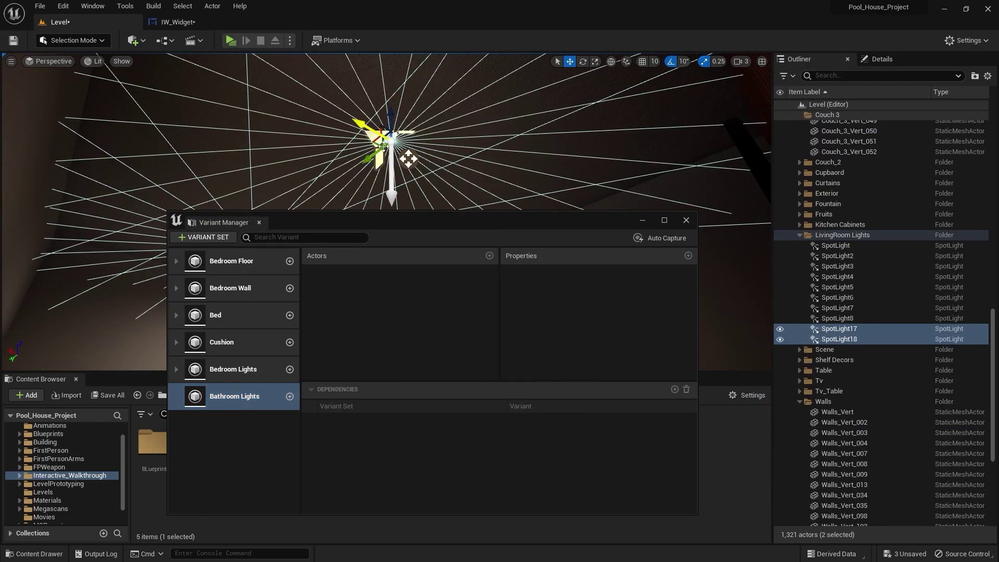
pyautogui.press('f')
pyautogui.rightClick(839, 344)
pyautogui.moveTo(862, 300)
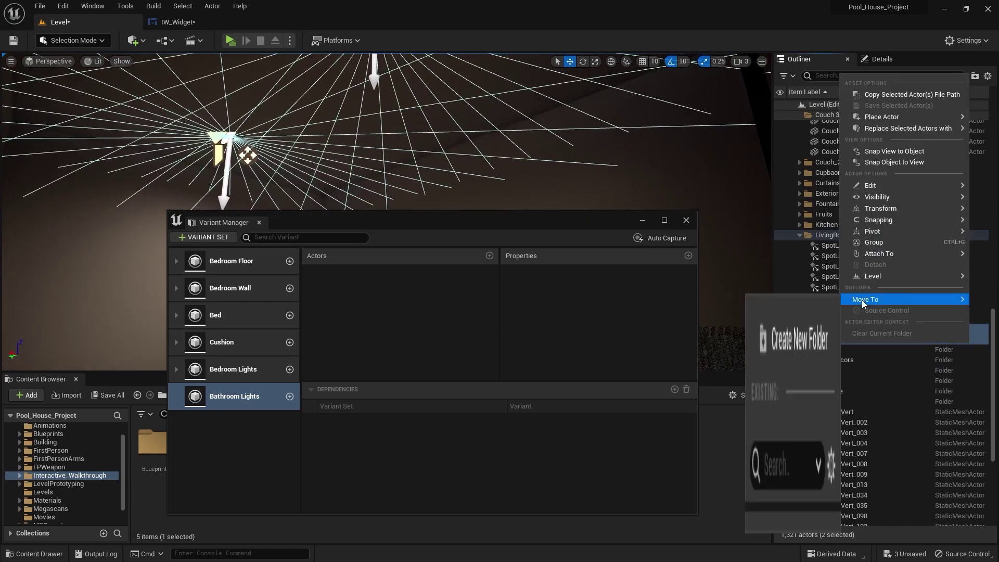
pyautogui.click(801, 301)
pyautogui.write('B')
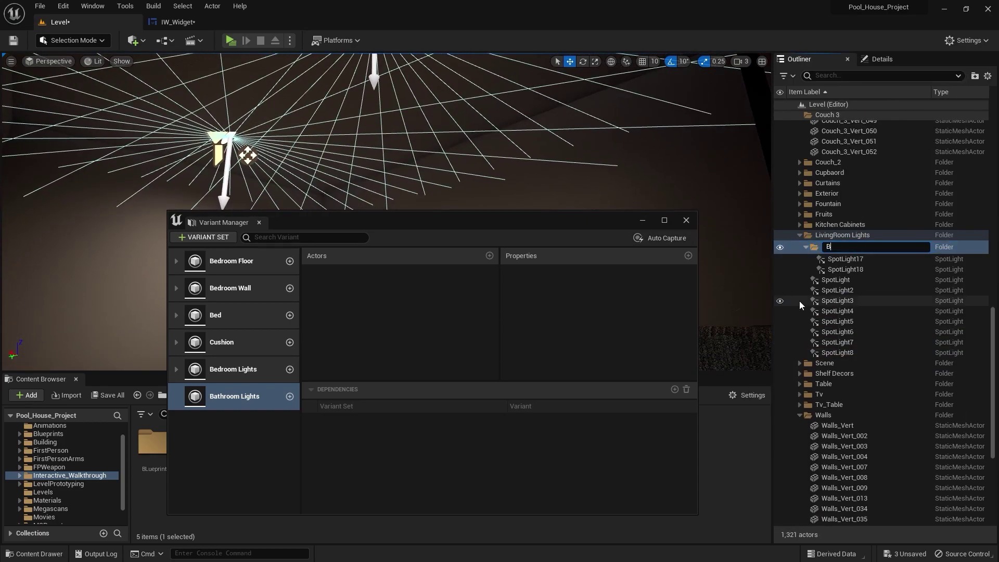
pyautogui.write('athroom Lights')
pyautogui.press('Return')
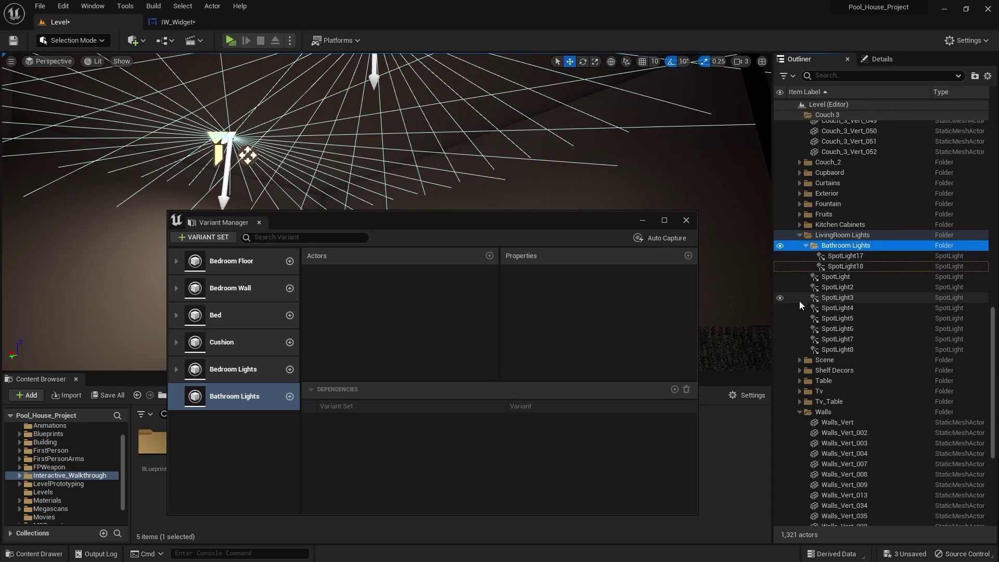
# Take the Bathroom Lights folder out of LivingRoom Lights and place it directly under the level root
pyautogui.moveTo(851, 246); pyautogui.dragTo(835, 102)
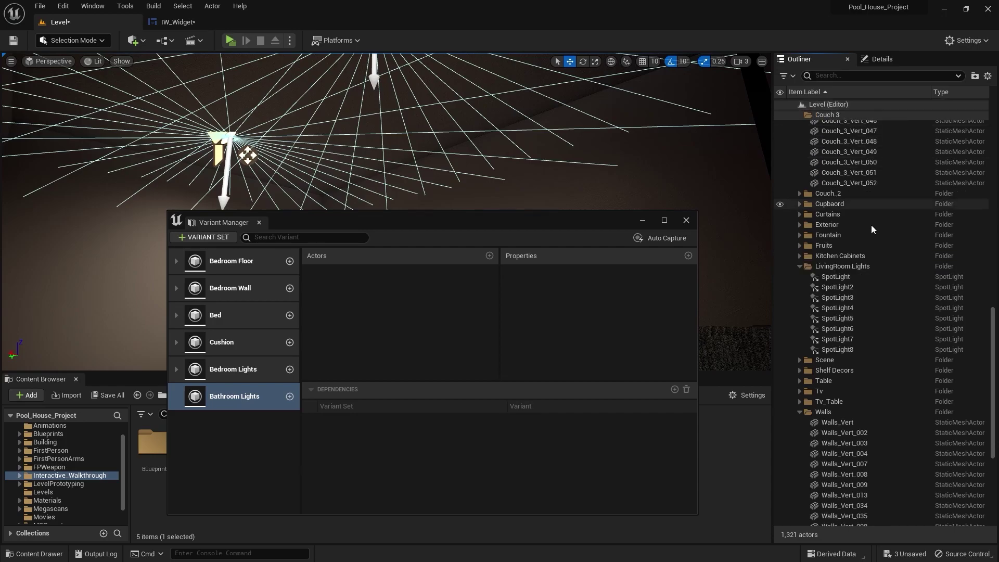
pyautogui.scroll(4, 875, 227)
pyautogui.scroll(10, 877, 230)
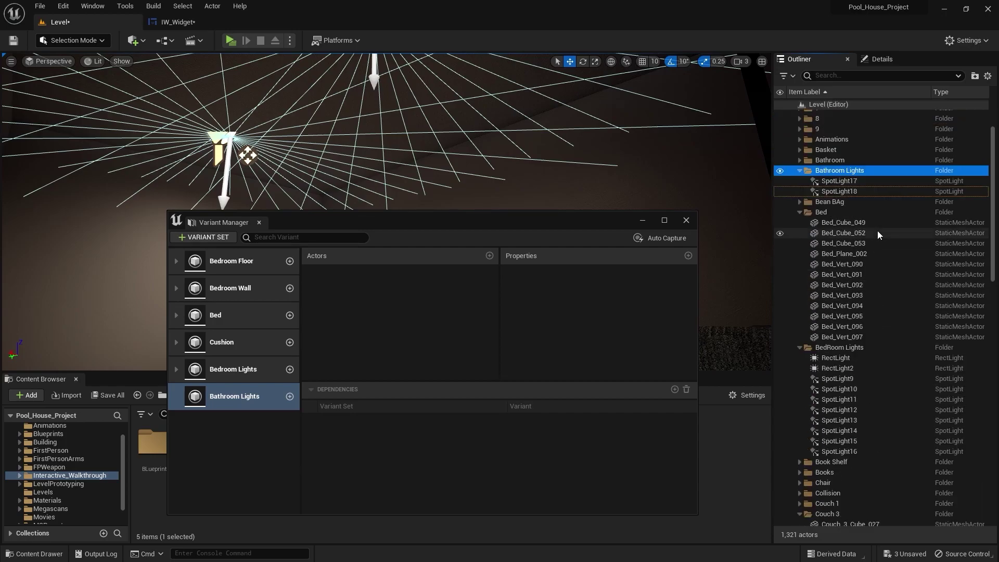
# Add a variant to the Bathroom Lights set and capture the Spot Light Component Intensity of SpotLight17 and SpotLight18 in it
pyautogui.click(839, 250)
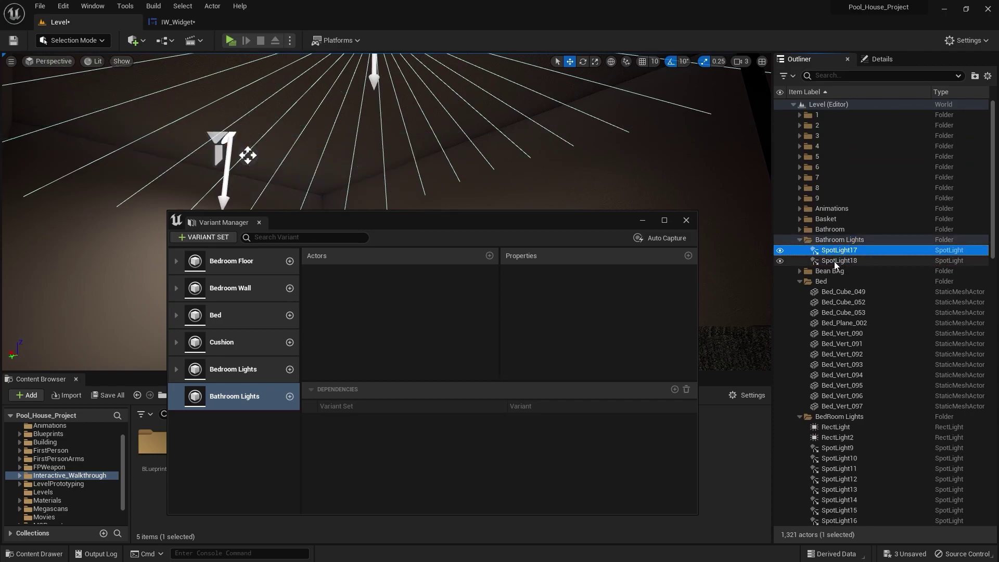
pyautogui.keyDown('shift'); pyautogui.click(835, 263); pyautogui.keyUp('shift')
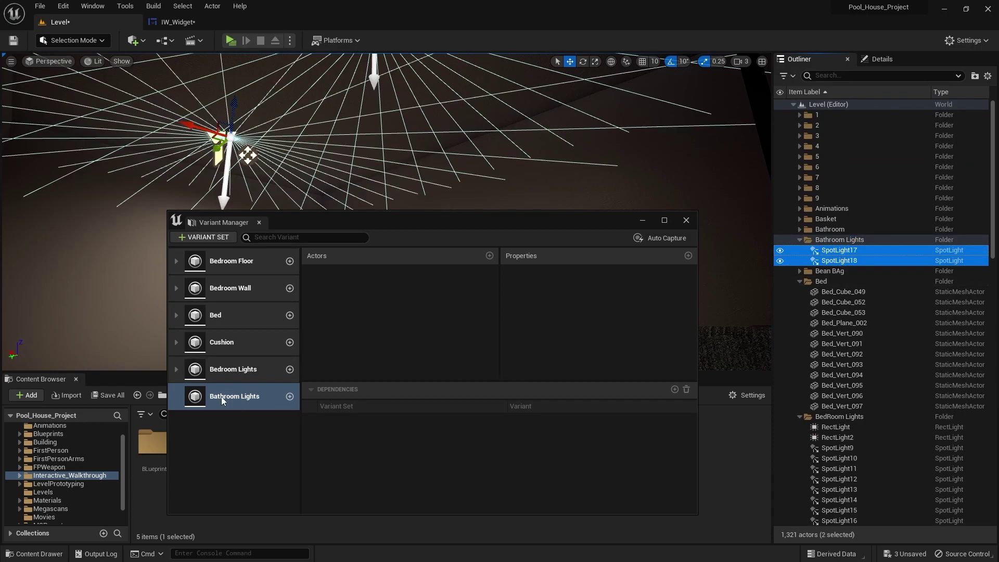
pyautogui.click(290, 396)
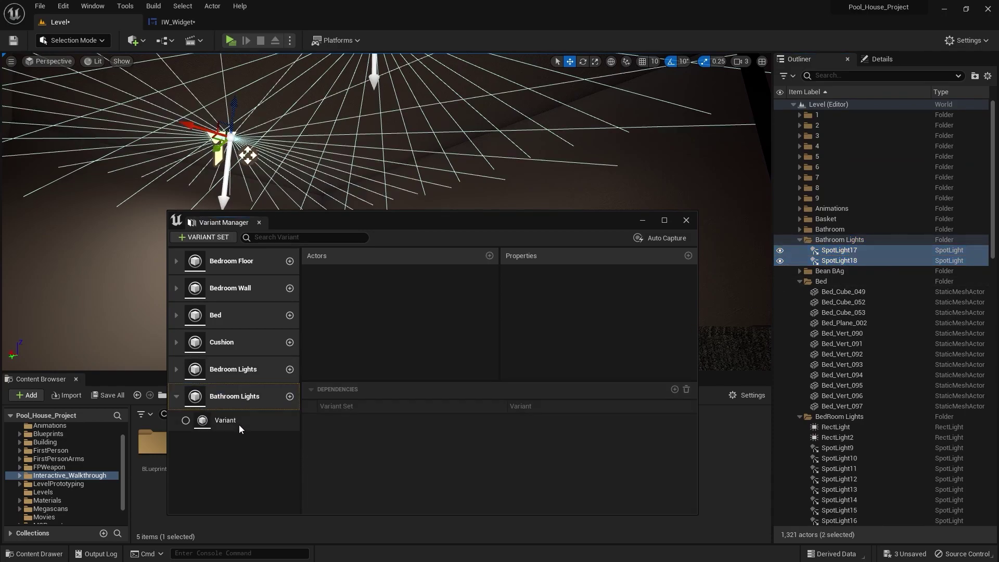
pyautogui.moveTo(824, 263); pyautogui.dragTo(400, 310)
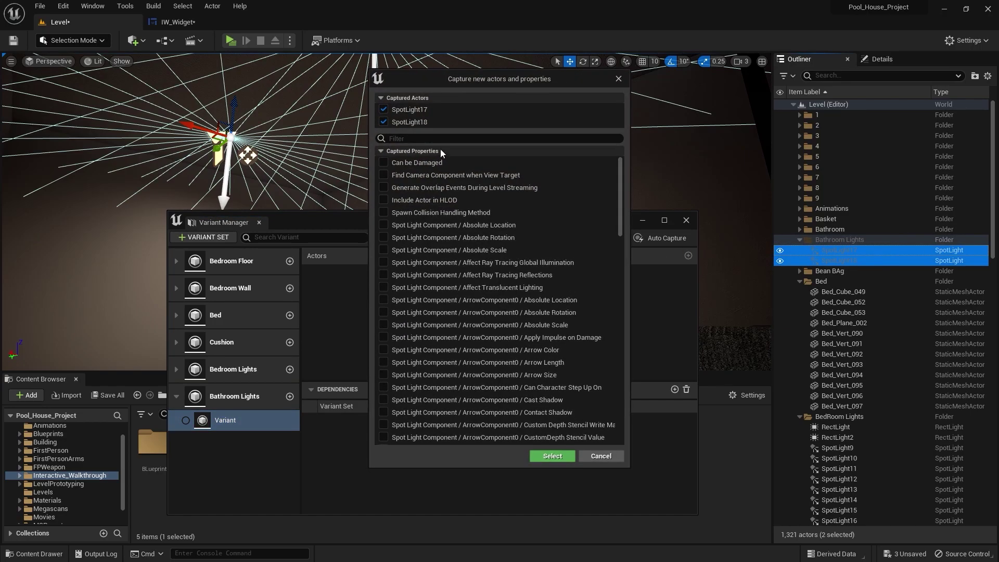
pyautogui.write('intensi')
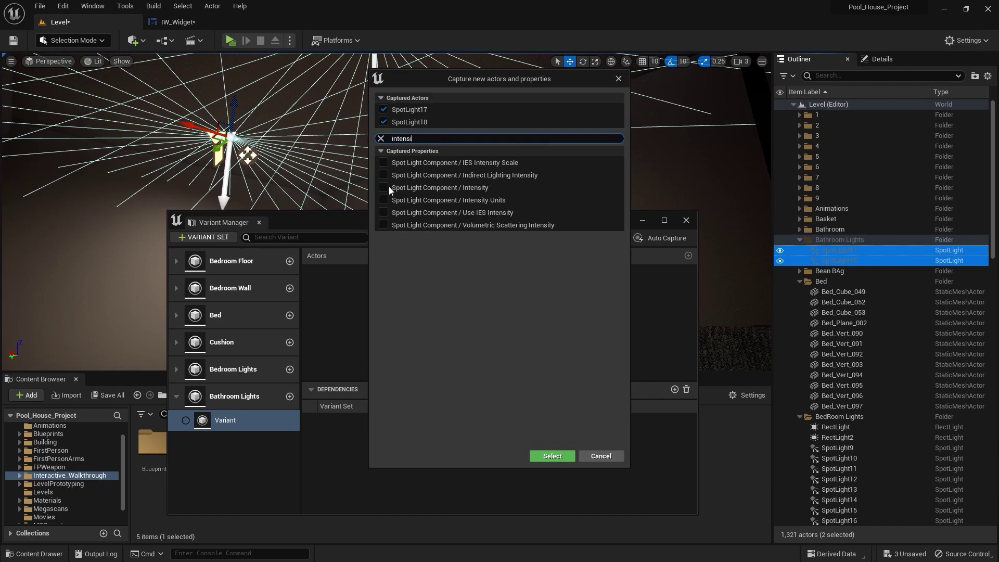
pyautogui.click(389, 187)
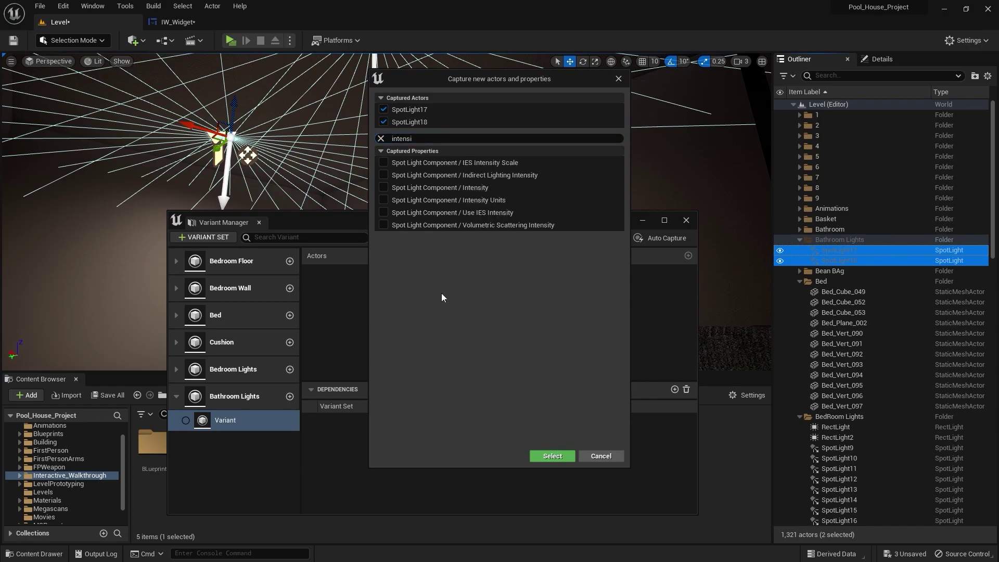
pyautogui.click(384, 188)
pyautogui.click(545, 456)
# Check the captured spotlight properties and duplicate the variant in the Bathroom Lights set
pyautogui.click(360, 285)
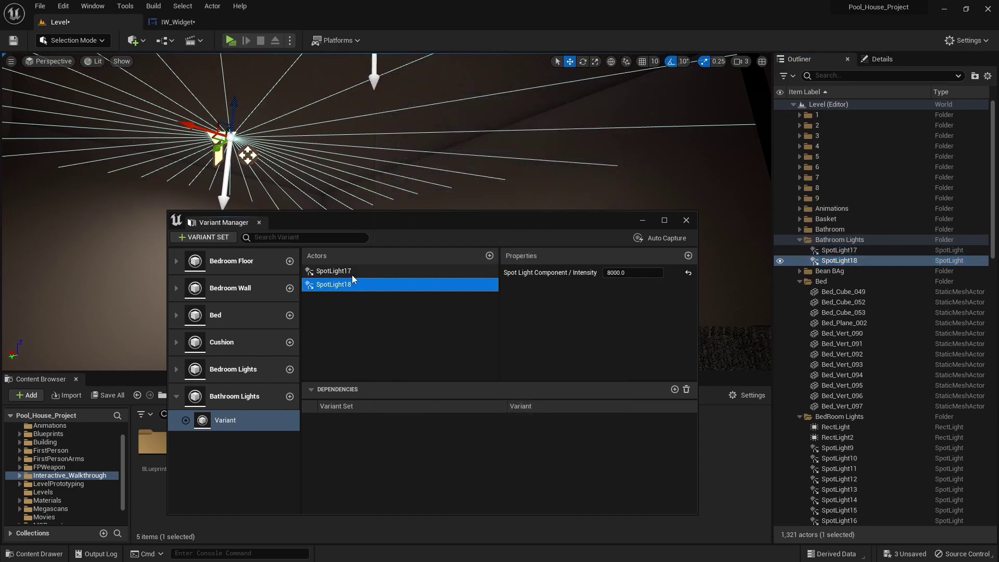
pyautogui.keyDown('shift'); pyautogui.click(364, 271); pyautogui.keyUp('shift')
pyautogui.moveTo(414, 221); pyautogui.dragTo(394, 218)
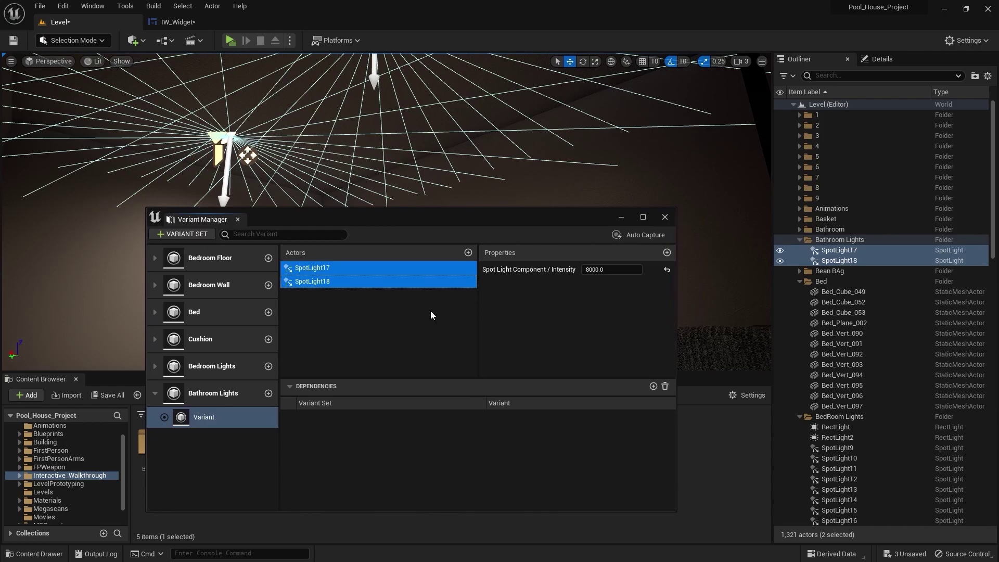
pyautogui.click(224, 424)
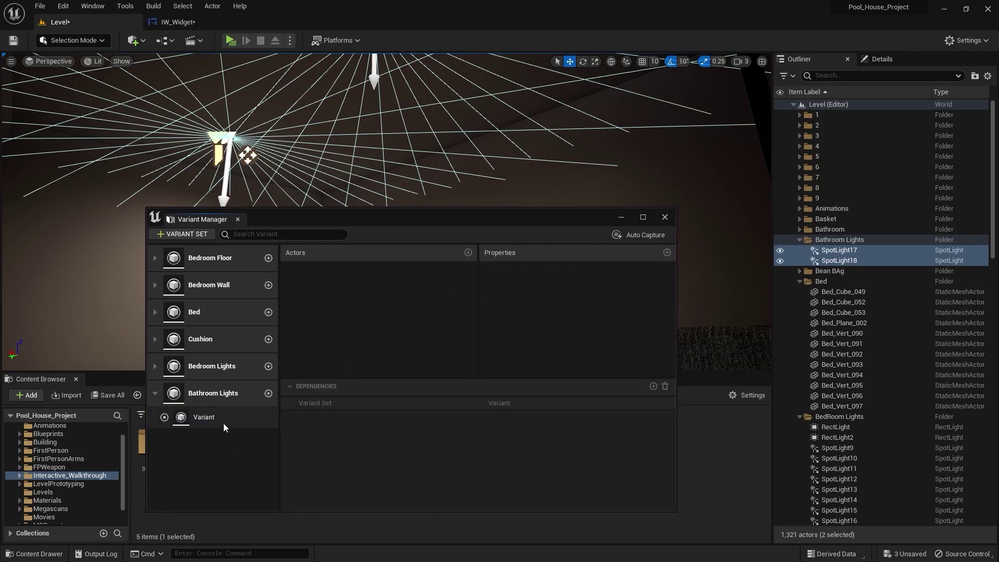
pyautogui.hotkey('ctrl', 'd')
pyautogui.click(218, 439)
# Set the Intensity of SpotLight17 and SpotLight18 to 0 in the Bathroom Lights set's first variant
pyautogui.click(231, 417)
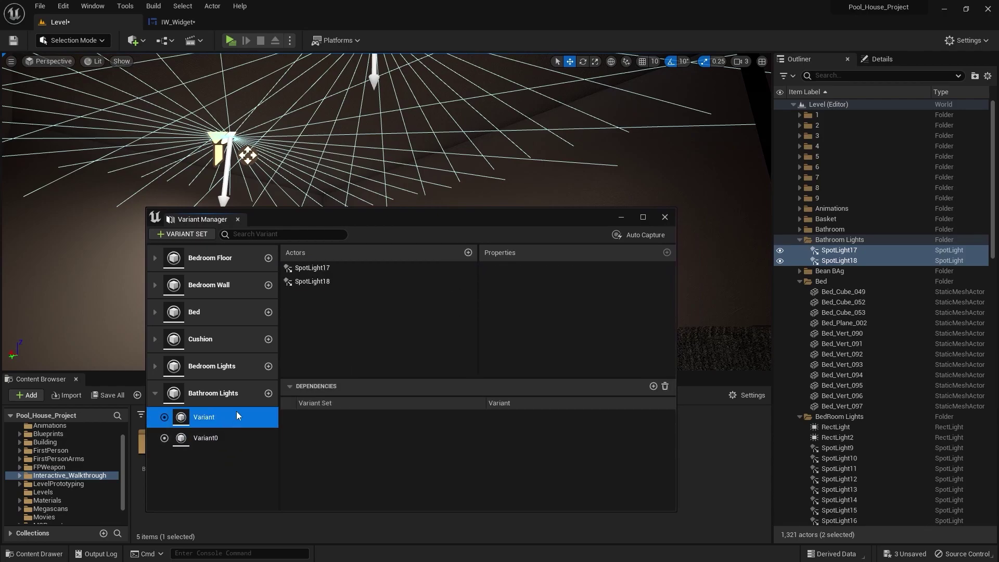
pyautogui.click(324, 281)
pyautogui.keyDown('ctrl'); pyautogui.click(330, 267); pyautogui.keyUp('ctrl')
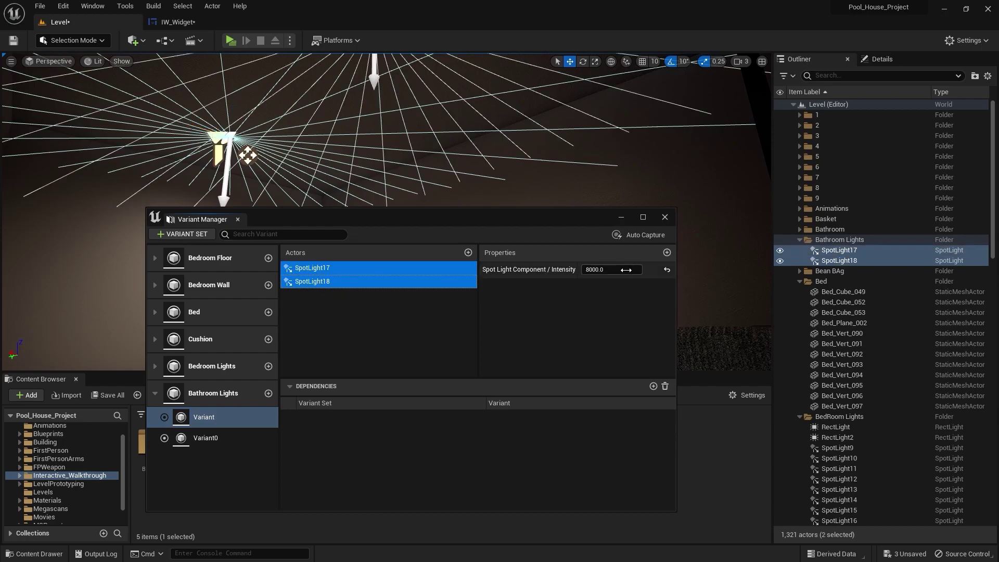
pyautogui.click(609, 269)
pyautogui.write('0')
pyautogui.press('Return')
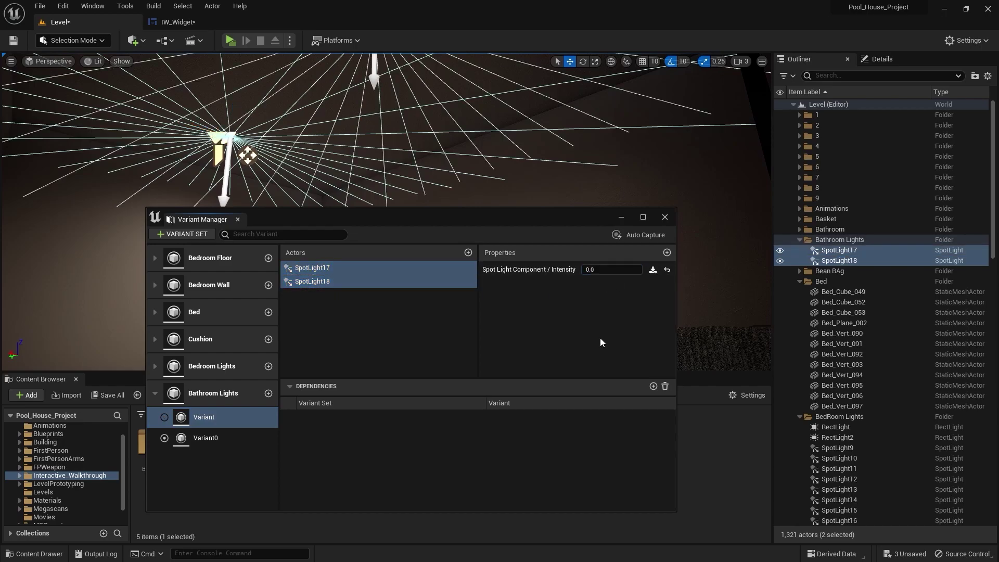
# Activate Variant and Variant0 of Bathroom Lights in turn to compare the bathroom lighting in the level view
pyautogui.click(237, 438)
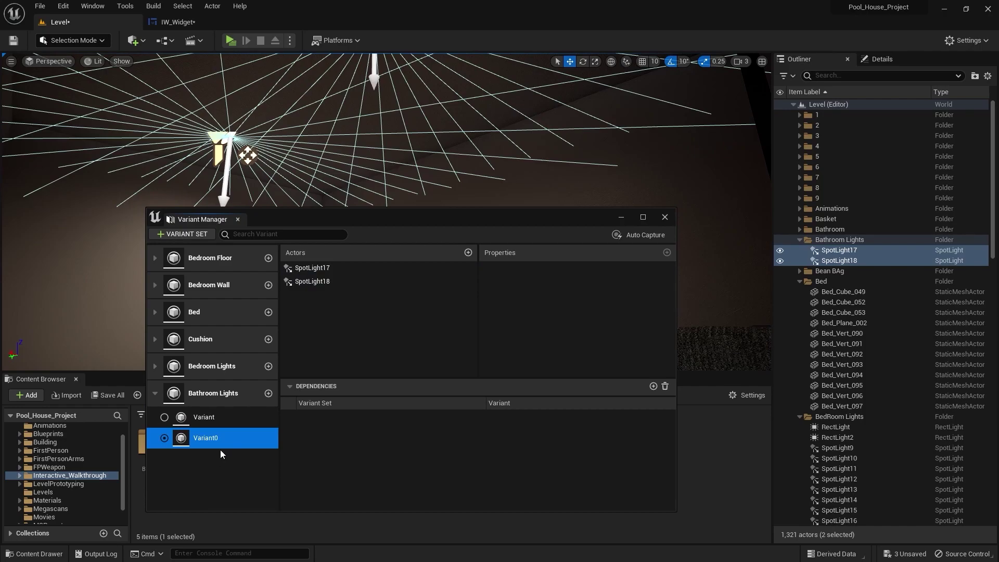
pyautogui.click(216, 419)
pyautogui.click(236, 438)
pyautogui.moveTo(381, 176); pyautogui.dragTo(364, 208, button='right')
pyautogui.moveTo(359, 218); pyautogui.dragTo(577, 187)
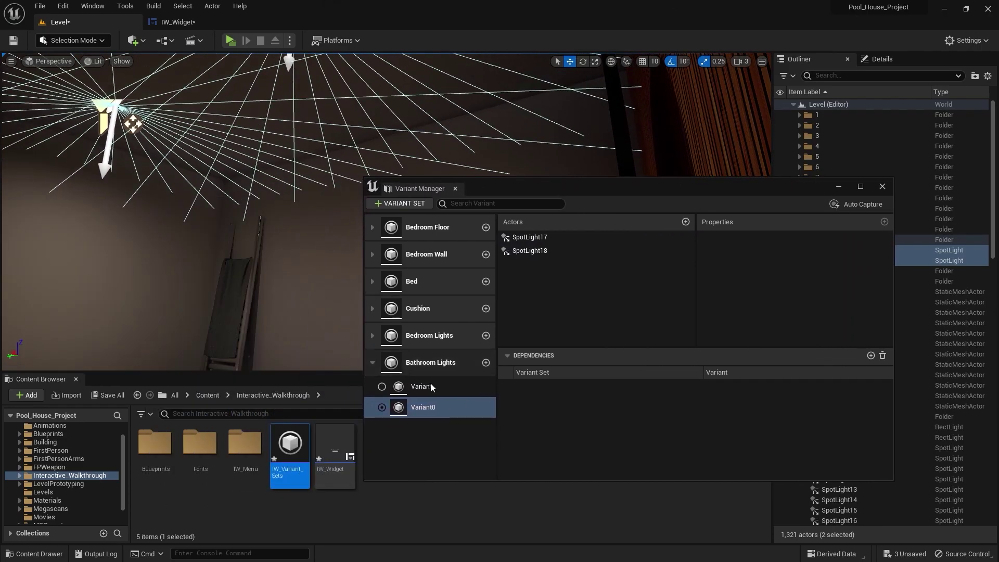
pyautogui.click(382, 387)
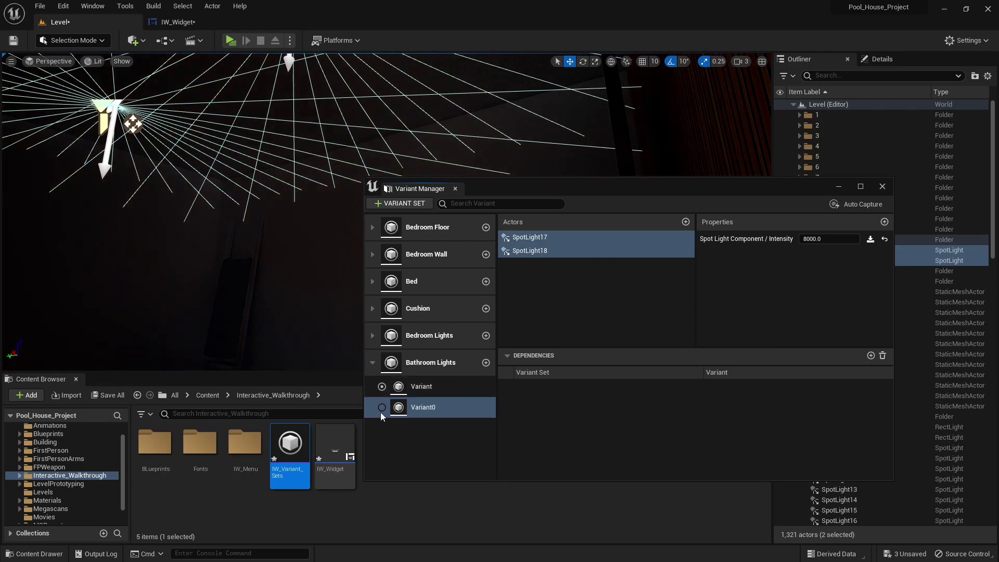
pyautogui.click(383, 407)
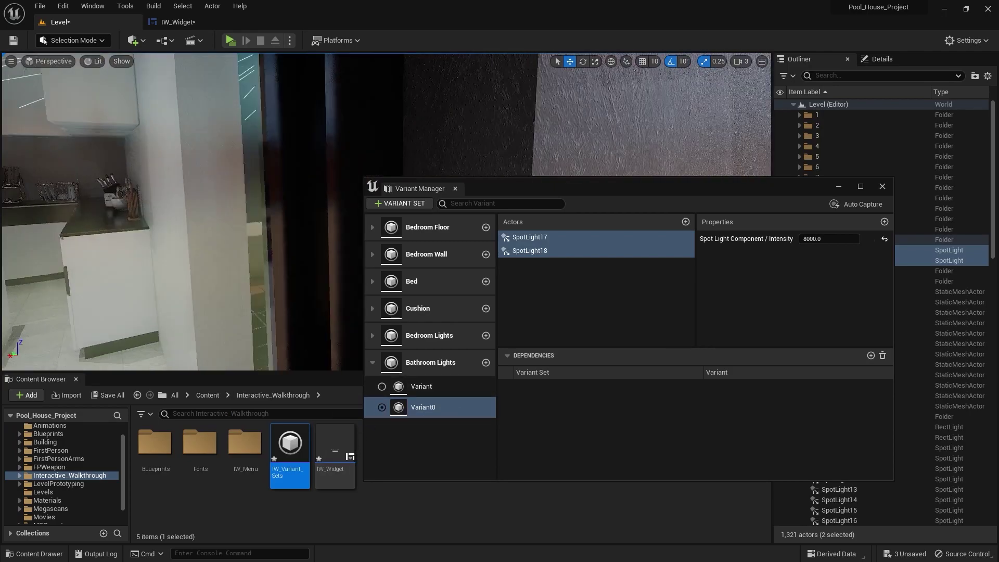
pyautogui.moveTo(291, 130); pyautogui.dragTo(411, 122, button='right')
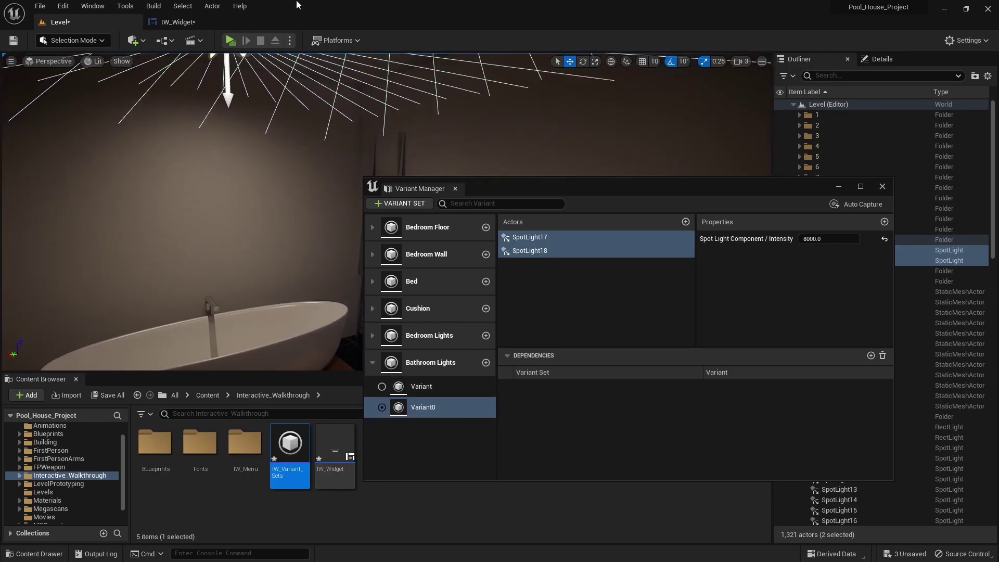
# In the IW_Widget event graph, duplicate the IW Variant Sets Var and both Bedroom Lights Switch on Variant by Name nodes, placing the copies beside the originals
pyautogui.click(208, 19)
pyautogui.scroll(5, 681, 318)
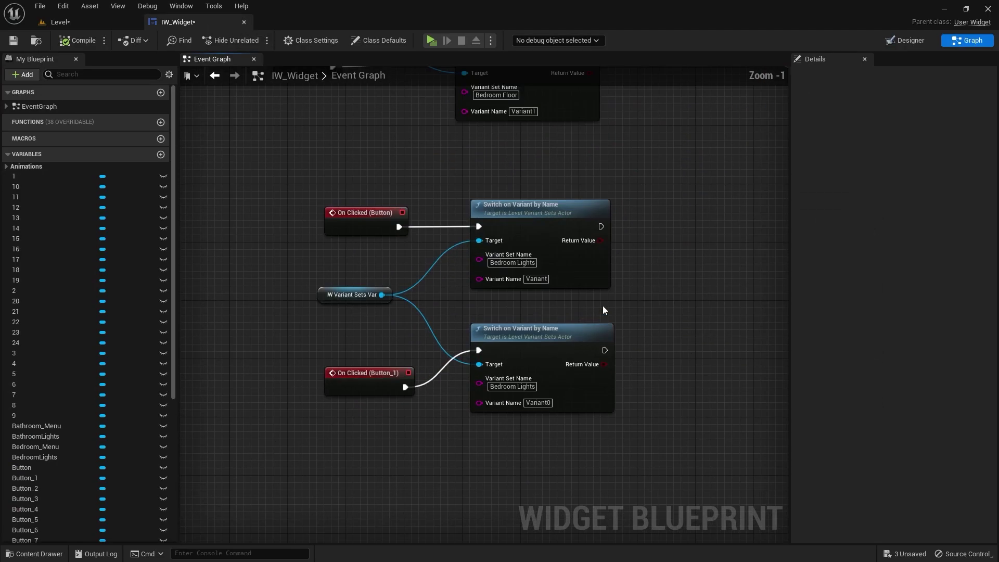
pyautogui.moveTo(593, 174); pyautogui.dragTo(256, 441)
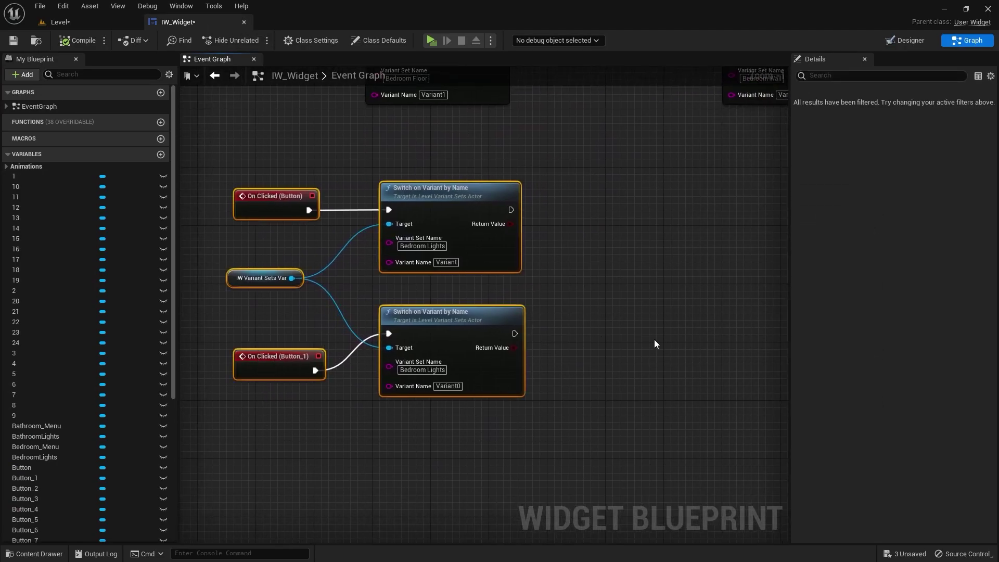
pyautogui.moveTo(592, 192); pyautogui.dragTo(455, 398)
pyautogui.keyDown('shift'); pyautogui.moveTo(231, 240); pyautogui.dragTo(287, 329); pyautogui.keyUp('shift')
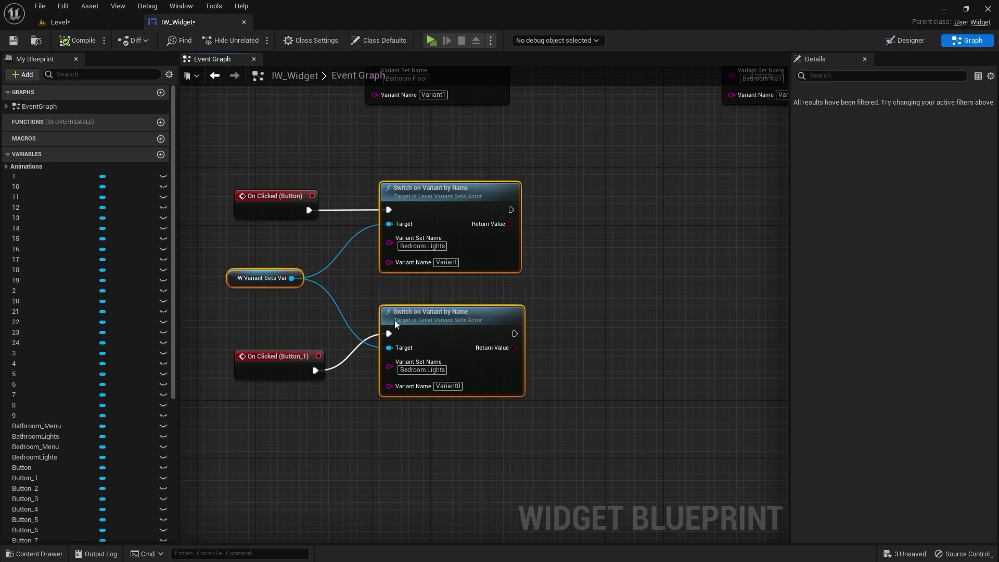
pyautogui.hotkey('ctrl', 'd')
pyautogui.scroll(-3, 394, 320)
pyautogui.moveTo(671, 318); pyautogui.dragTo(630, 319, button='right')
pyautogui.moveTo(398, 382); pyautogui.dragTo(588, 354)
pyautogui.click(674, 304)
pyautogui.scroll(3, 667, 289)
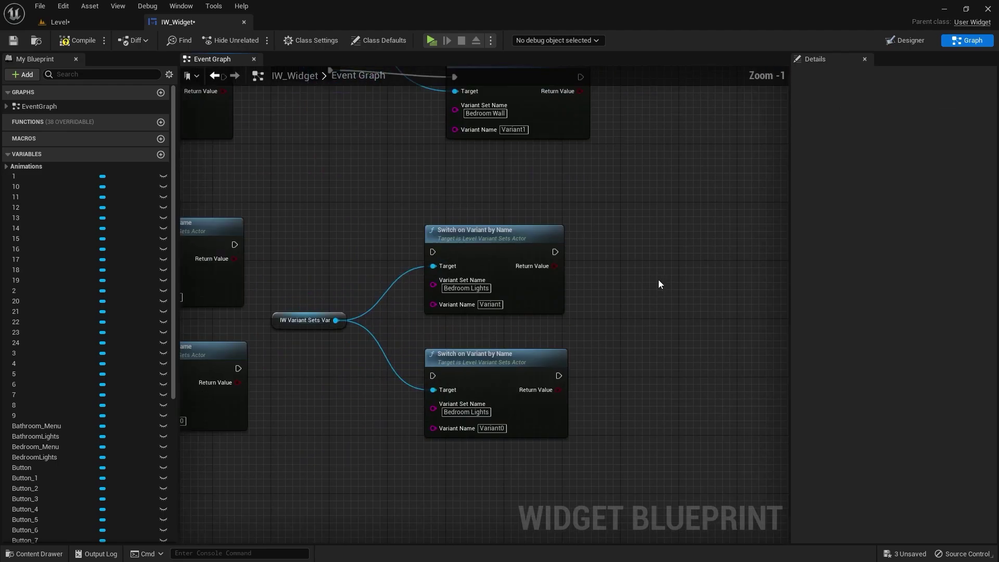
# Set In Opacity of the Set Render Opacity node after Event Pre Construct to 1.0 and compile the widget blueprint
pyautogui.click(911, 41)
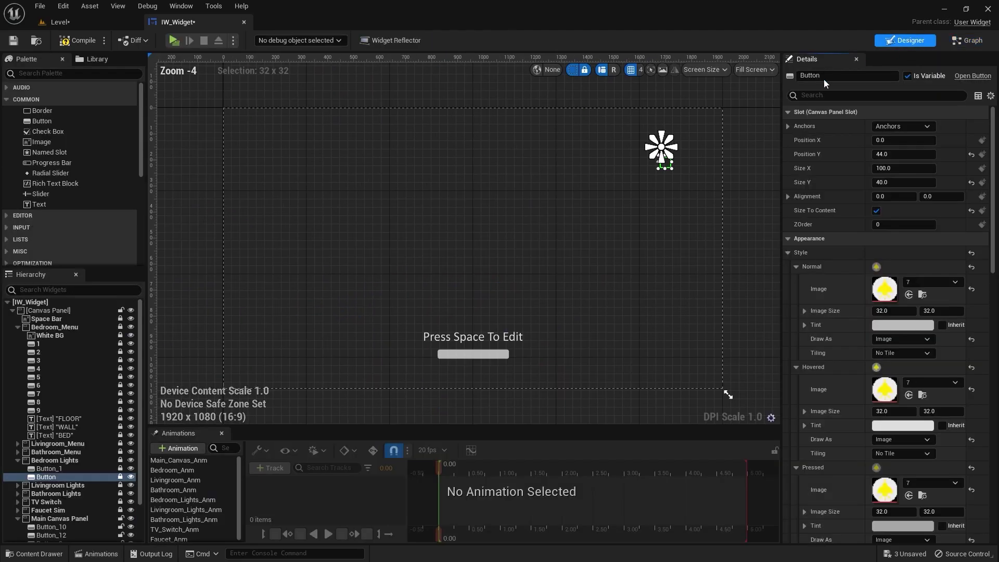
pyautogui.scroll(-1, 52, 460)
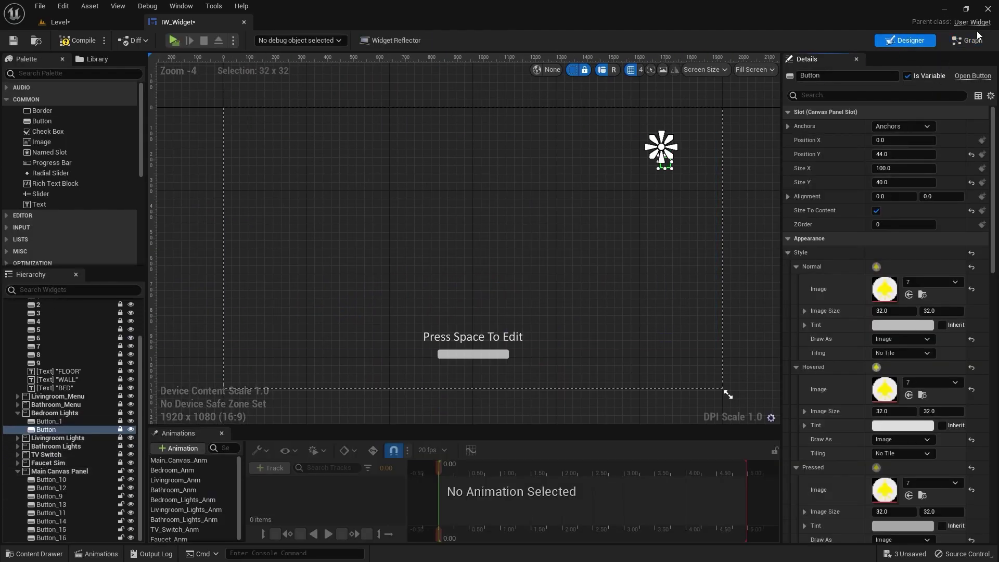
pyautogui.click(968, 41)
pyautogui.scroll(-5, 645, 224)
pyautogui.scroll(6, 645, 224)
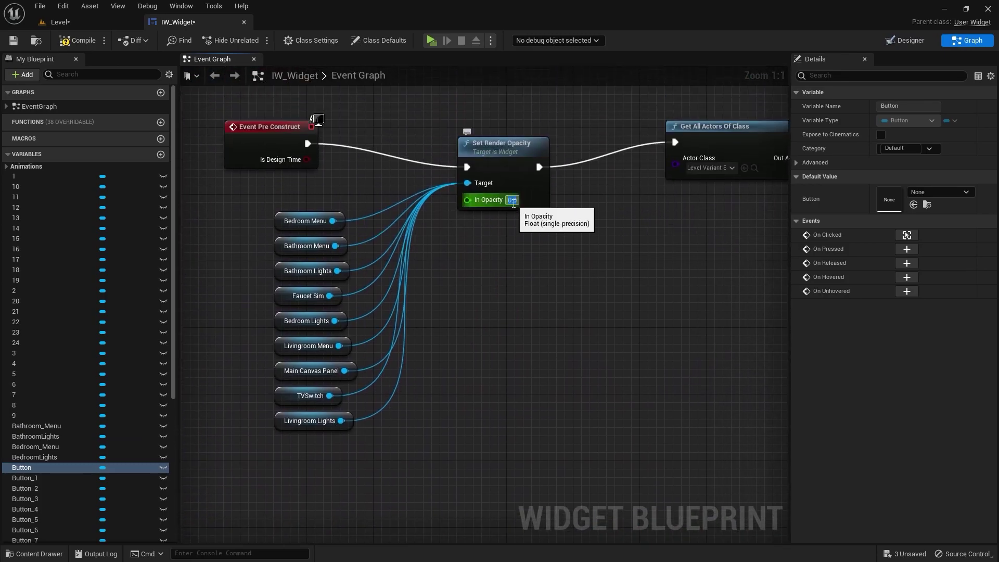
pyautogui.click(77, 41)
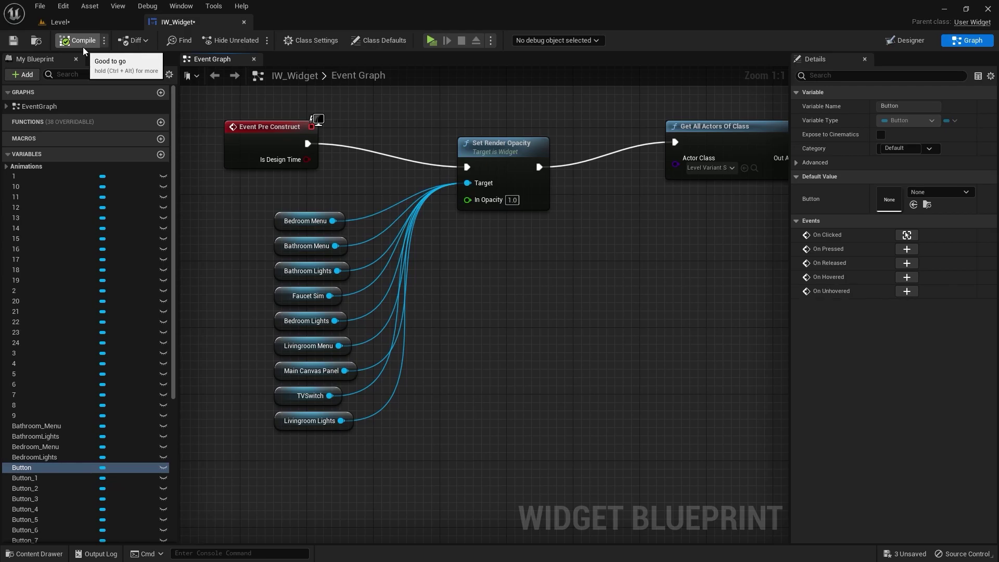
# Add an On Clicked event for Button_4 of the Bathroom Lights panel to the widget's event graph
pyautogui.click(905, 41)
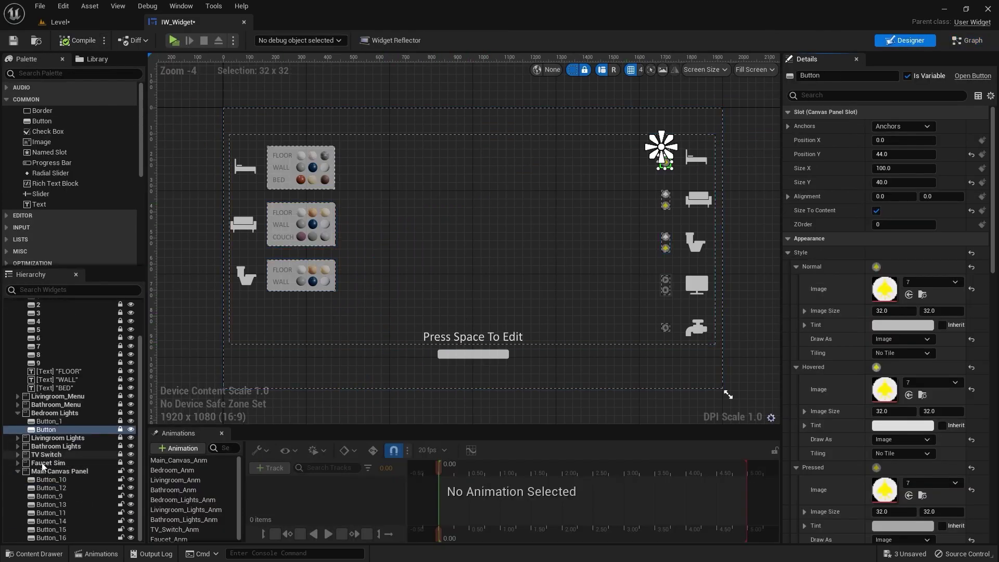
pyautogui.click(18, 446)
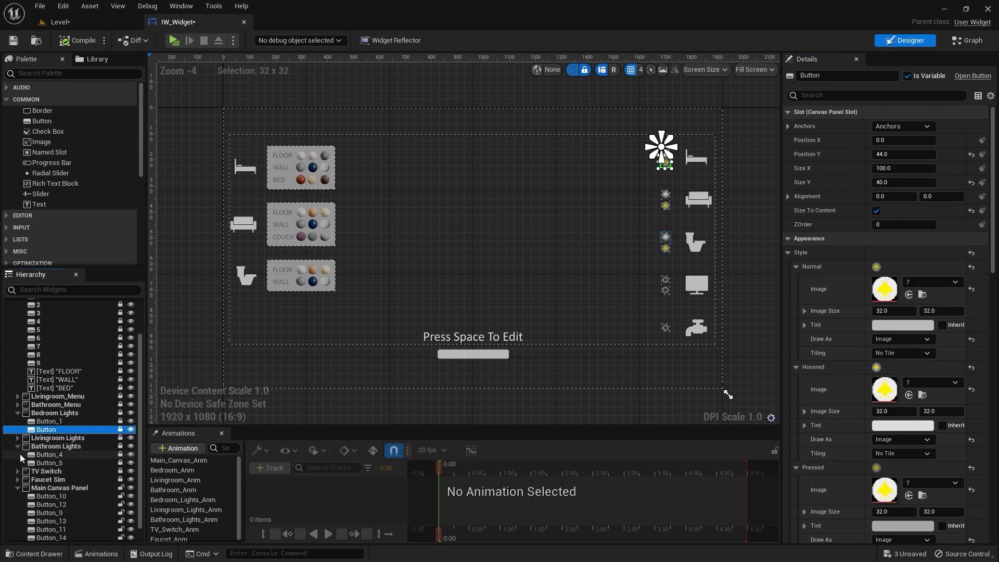
pyautogui.click(51, 457)
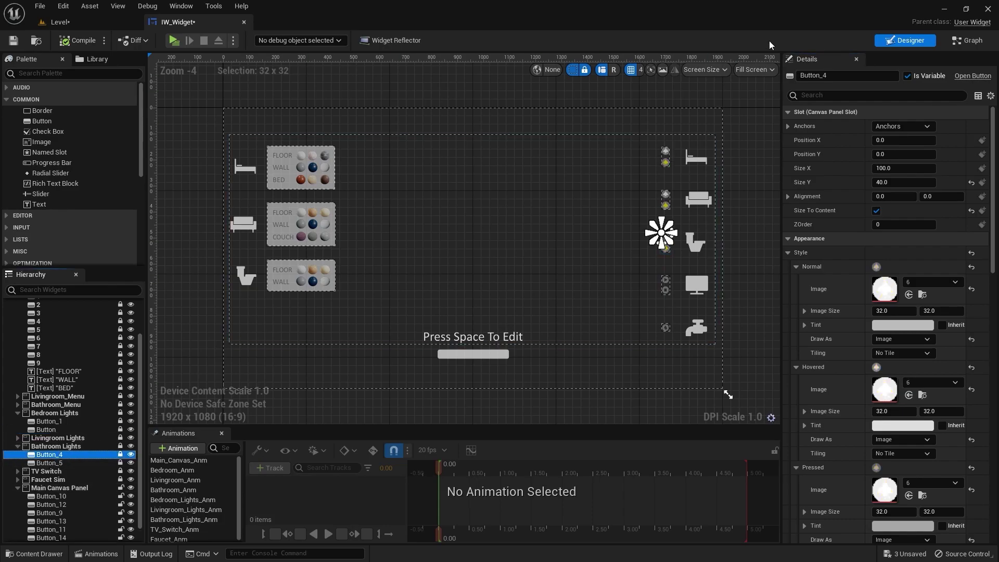
pyautogui.scroll(8, 647, 224)
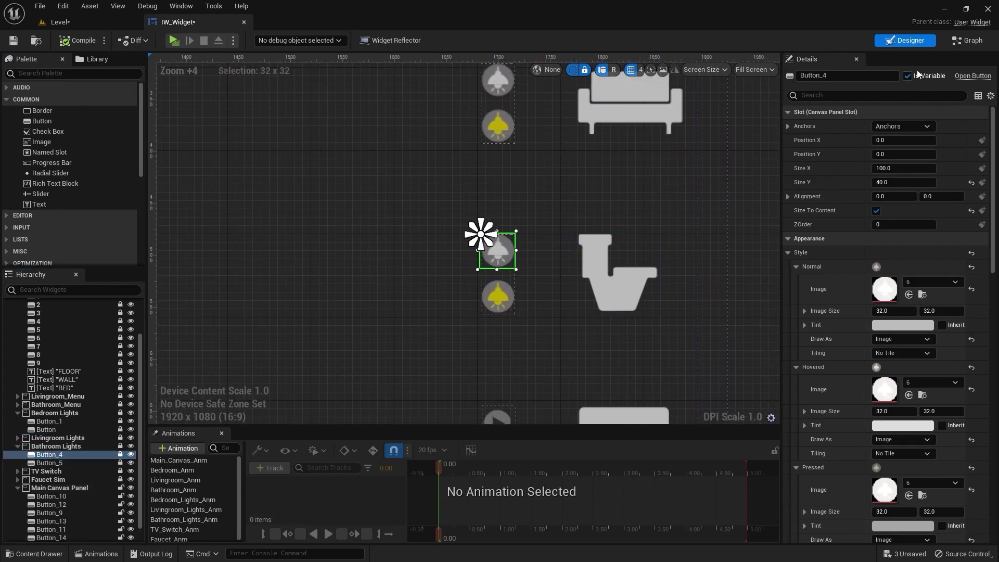
pyautogui.click(963, 41)
pyautogui.scroll(-4, 484, 358)
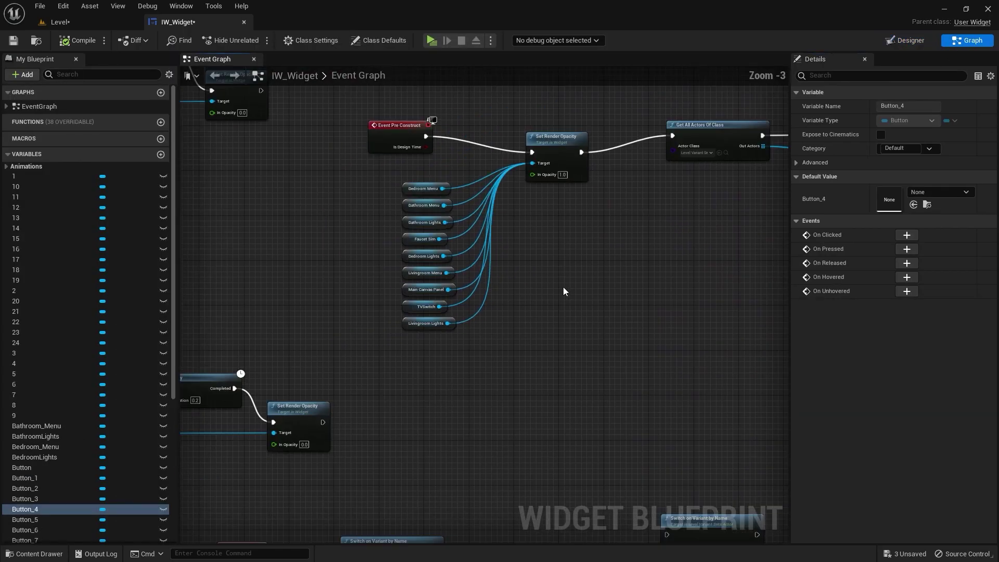
pyautogui.click(910, 240)
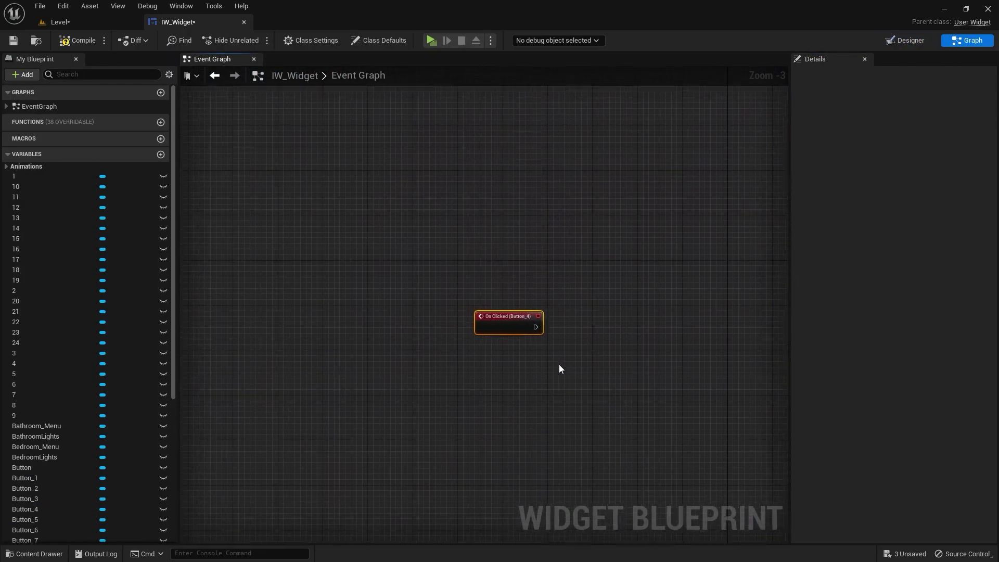
# Add an On Clicked event for Button_5 of the Bathroom Lights panel to the widget's event graph
pyautogui.click(910, 42)
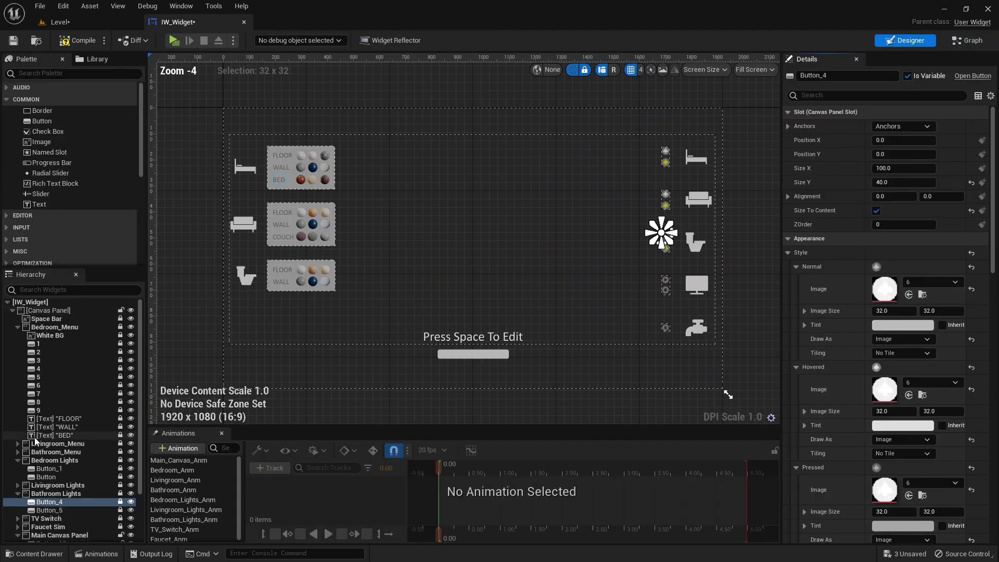
pyautogui.click(49, 510)
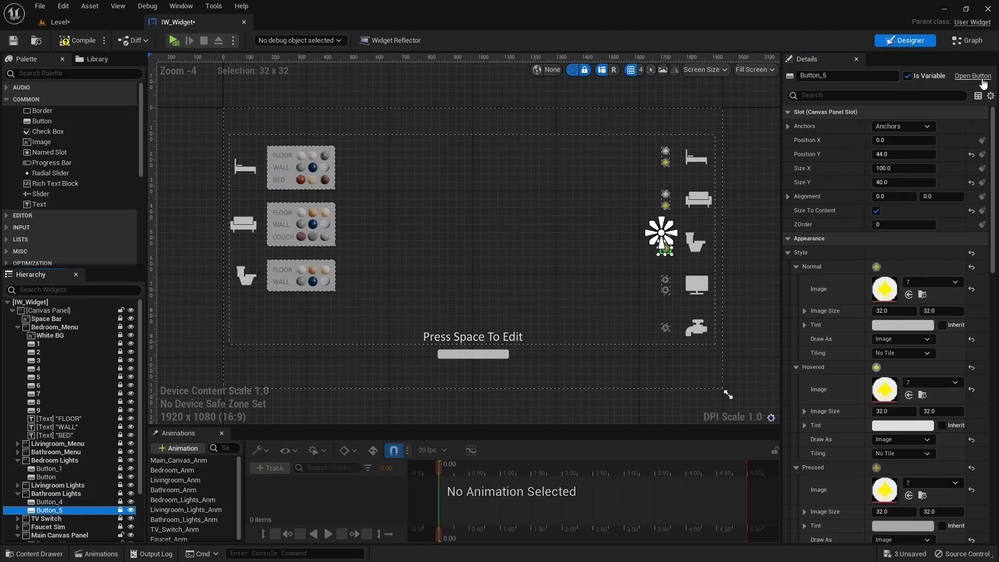
pyautogui.click(968, 40)
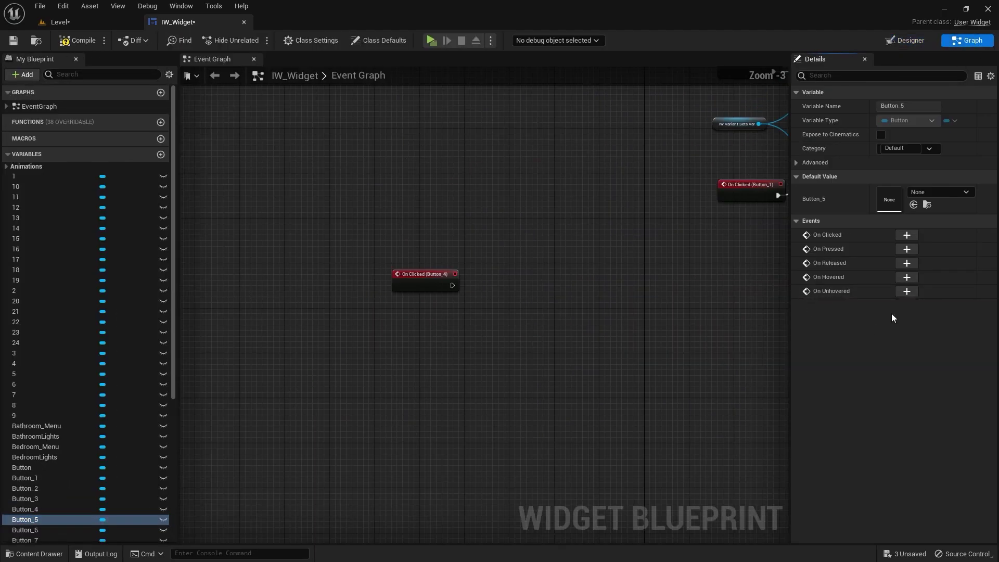
pyautogui.click(907, 236)
# Place the Button_4 and Button_5 On Clicked events beside the duplicated IW Variant Sets Var and Switch on Variant by Name nodes
pyautogui.scroll(-4, 533, 302)
pyautogui.moveTo(589, 208); pyautogui.dragTo(503, 254, button='right')
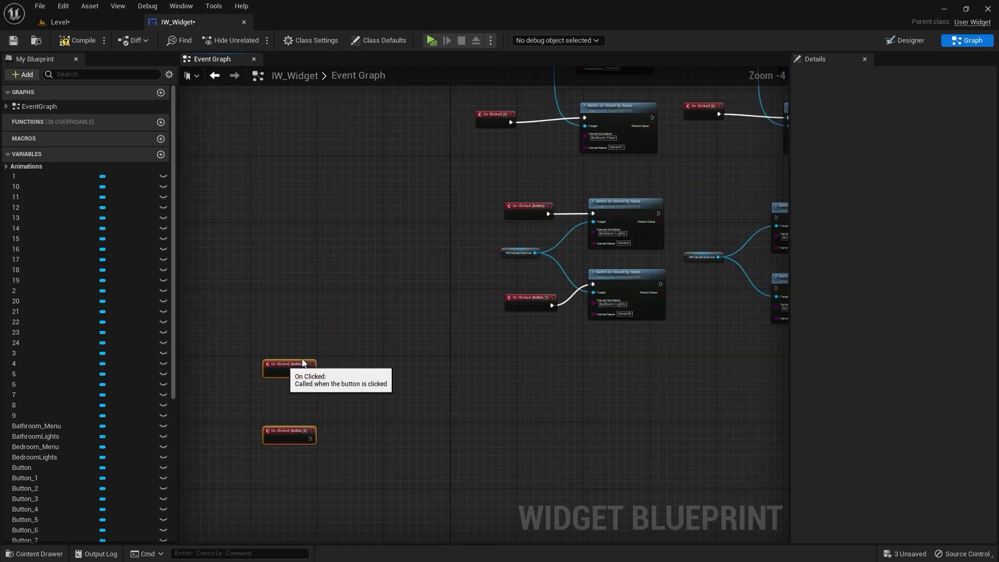
pyautogui.moveTo(287, 366); pyautogui.dragTo(708, 216)
pyautogui.moveTo(734, 206); pyautogui.dragTo(479, 234, button='right')
pyautogui.scroll(4, 480, 234)
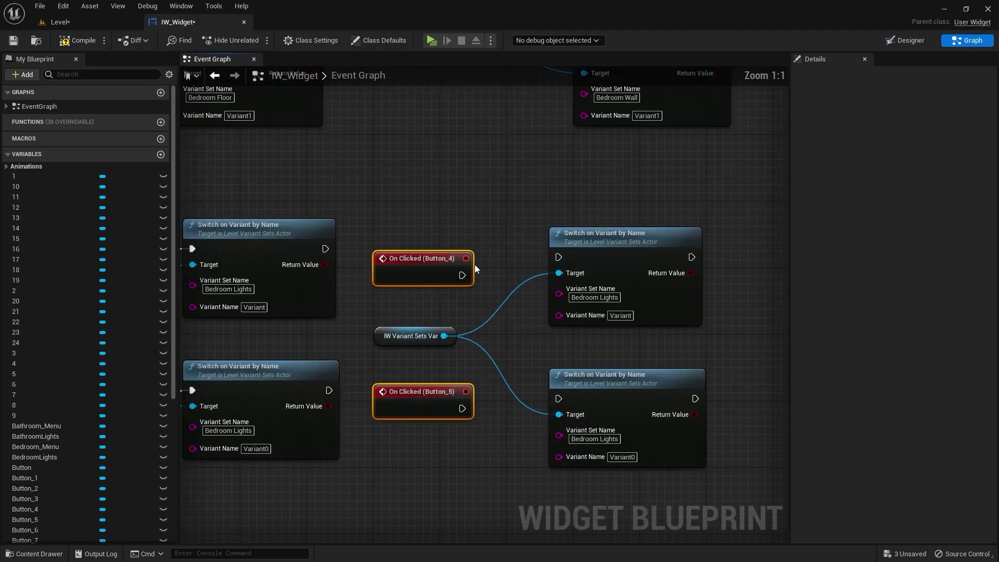
# Connect On Clicked (Button_4) to the duplicated Switch on Variant by Name node for Variant and On Clicked (Button_5) to the one for Variant0
pyautogui.click(476, 265)
pyautogui.moveTo(463, 272); pyautogui.dragTo(559, 257)
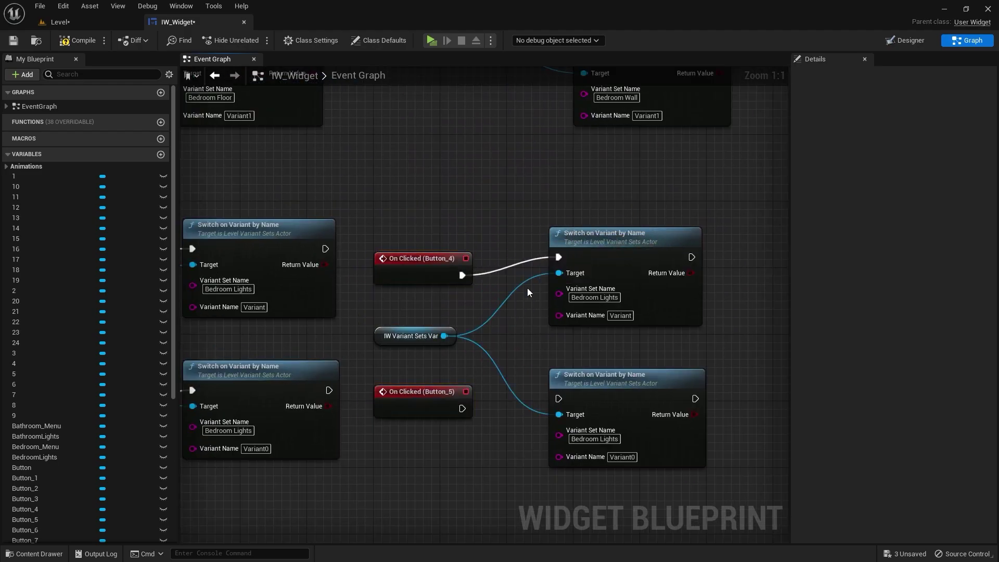
pyautogui.moveTo(464, 414); pyautogui.dragTo(439, 348, button='right')
pyautogui.moveTo(439, 349); pyautogui.dragTo(533, 337)
pyautogui.scroll(-1, 533, 337)
pyautogui.moveTo(392, 202); pyautogui.dragTo(372, 218, button='right')
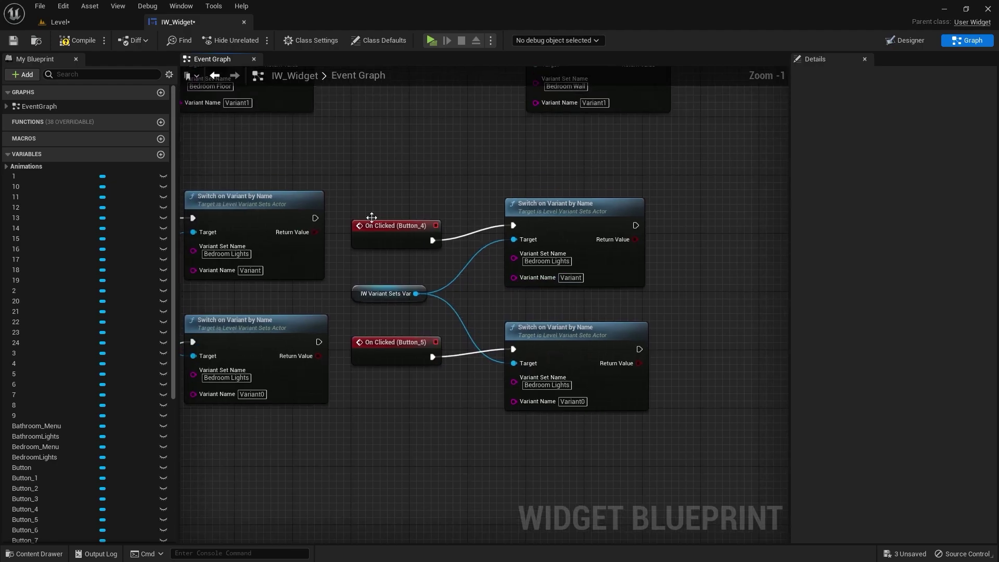
# Copy the Bathroom Lights variant set's name from the Variant Manager in the level editor
pyautogui.click(99, 23)
pyautogui.click(429, 361)
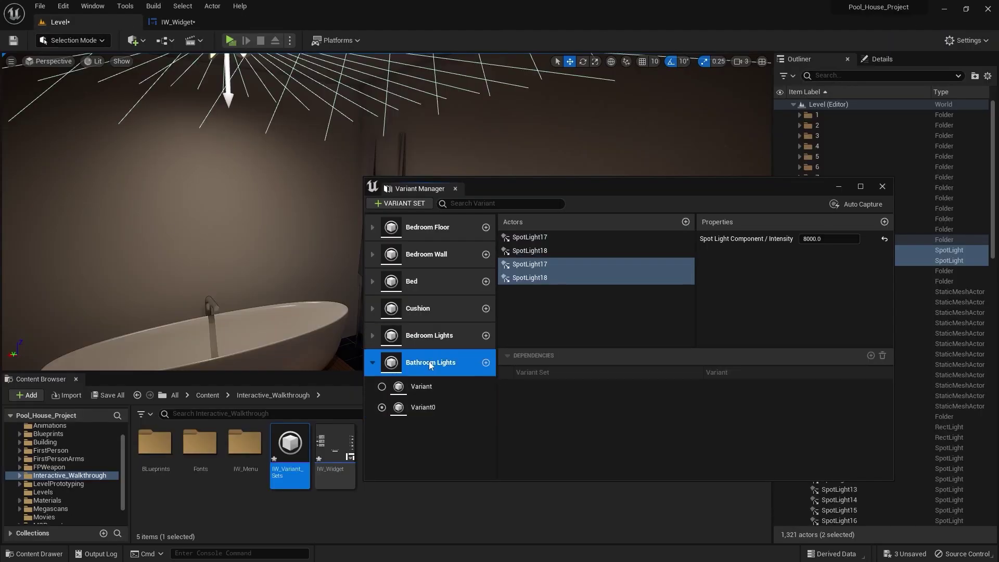
pyautogui.click(429, 361)
pyautogui.hotkey('ctrl', 'c')
pyautogui.press('Return')
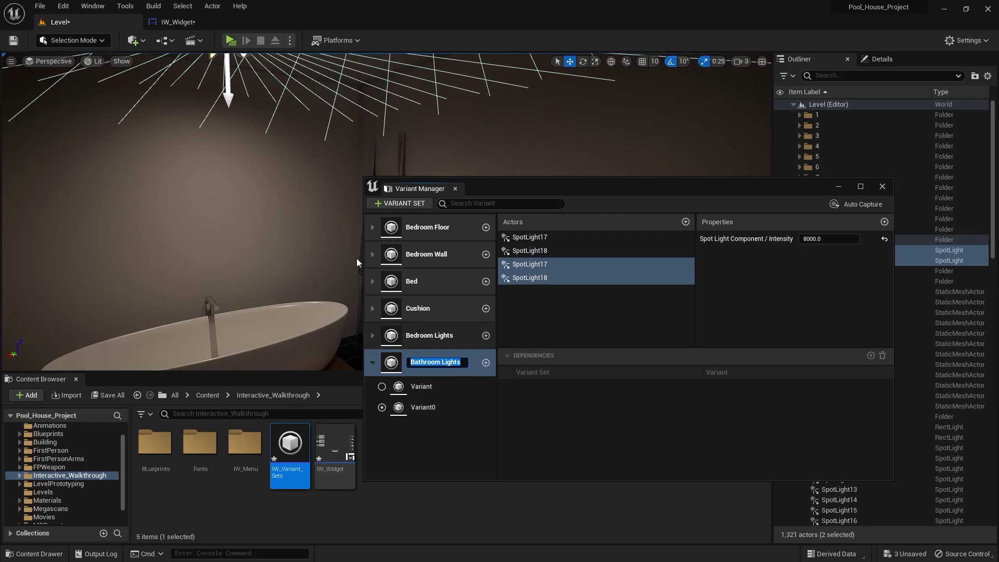
# In the IW_Widget graph, set Variant Set Name of the Button_4 and Button_5 Switch on Variant by Name nodes to Bathroom Lights
pyautogui.click(175, 22)
pyautogui.scroll(1, 759, 273)
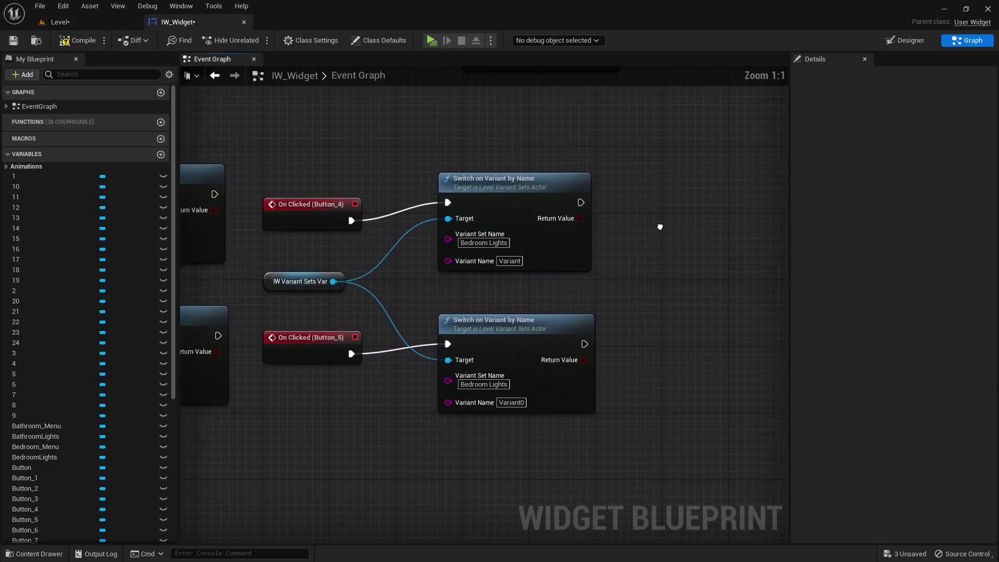
pyautogui.click(477, 245)
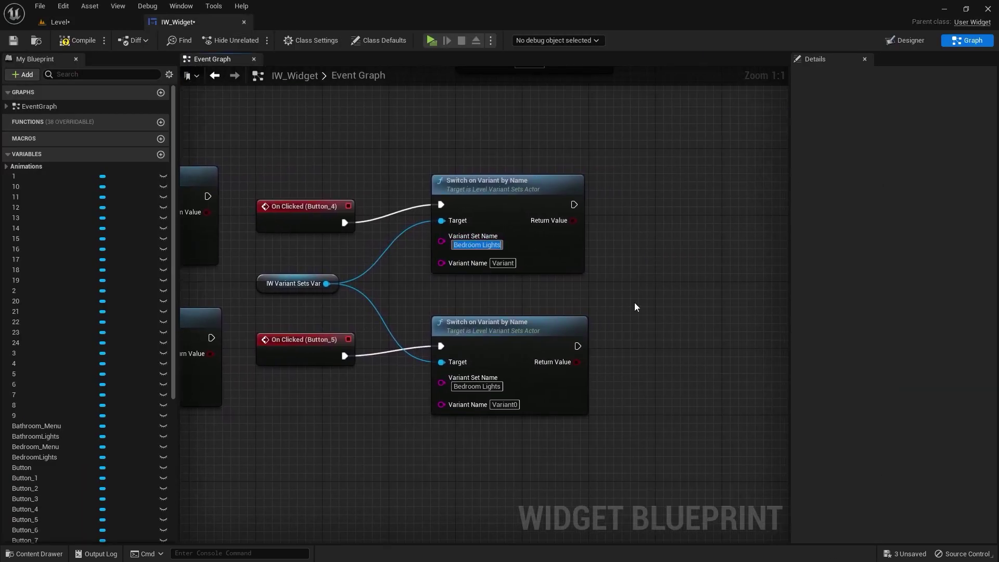
pyautogui.hotkey('ctrl', 'v')
pyautogui.click(501, 386)
pyautogui.hotkey('ctrl', 'v')
pyautogui.click(679, 381)
# Set In Opacity of the Set Render Opacity node after Event Pre Construct to 0.0
pyautogui.scroll(-4, 667, 373)
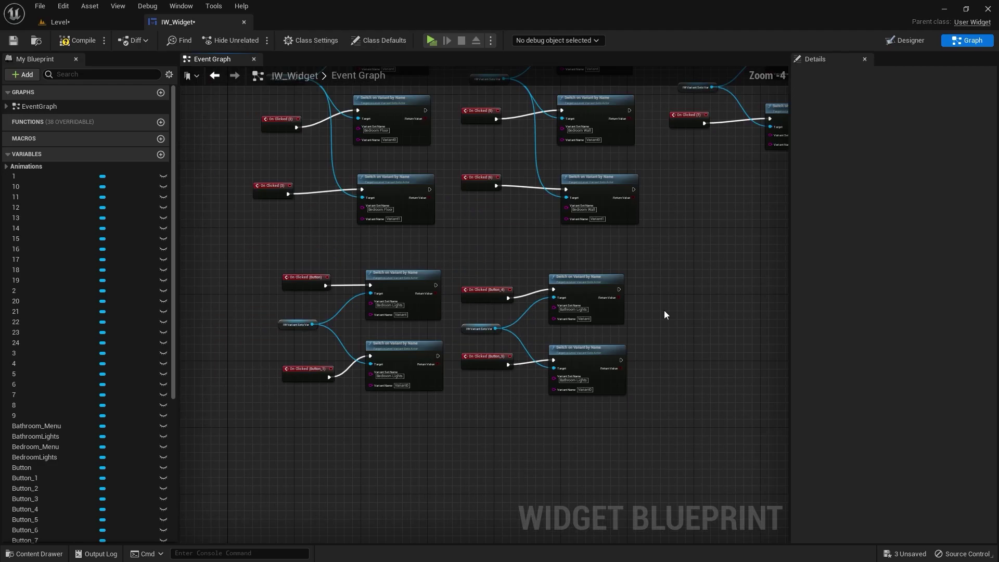
pyautogui.moveTo(710, 172); pyautogui.dragTo(552, 298, button='right')
pyautogui.scroll(4, 525, 243)
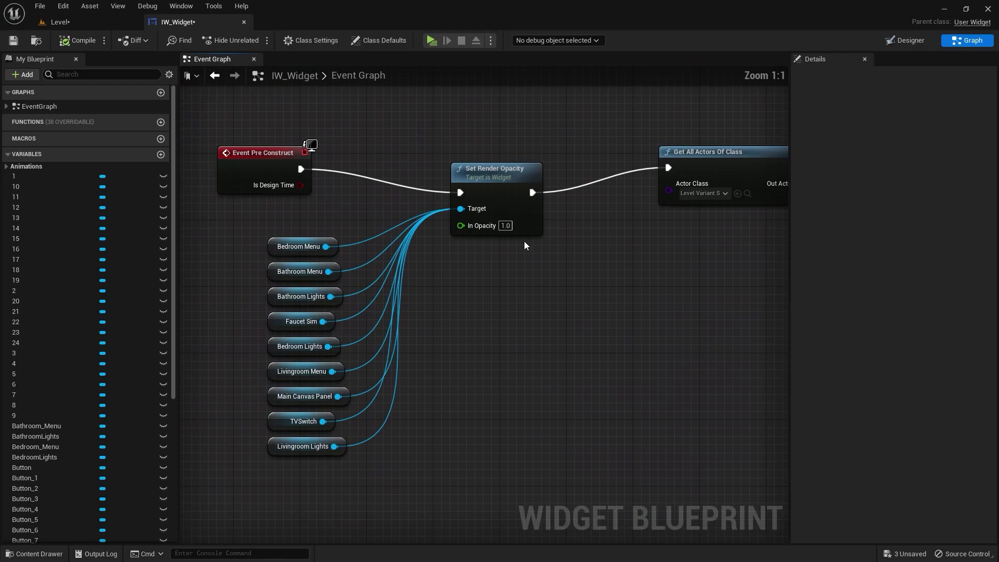
pyautogui.click(507, 225)
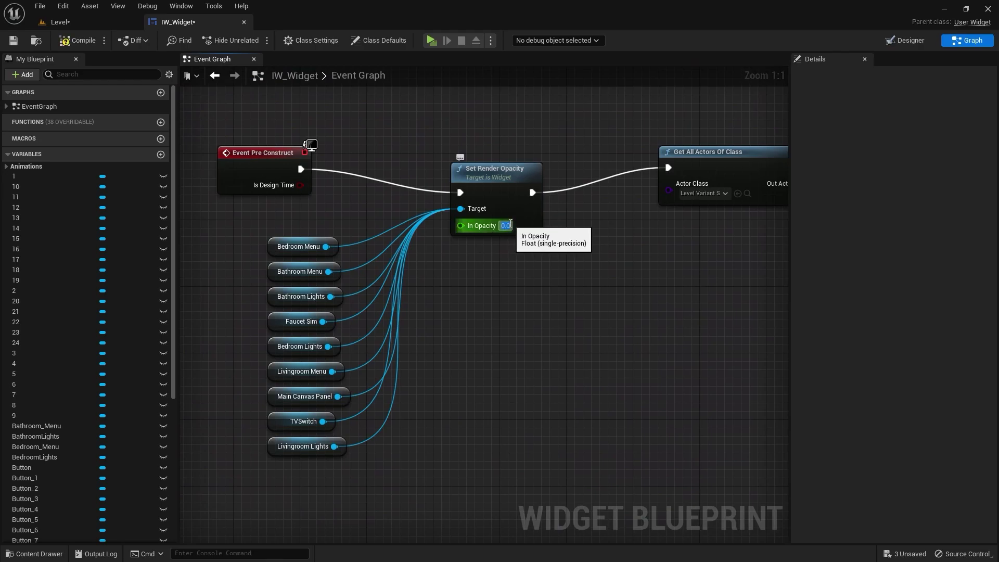
# Play the level and test the bathroom light buttons by switching the lights off and on
pyautogui.click(60, 22)
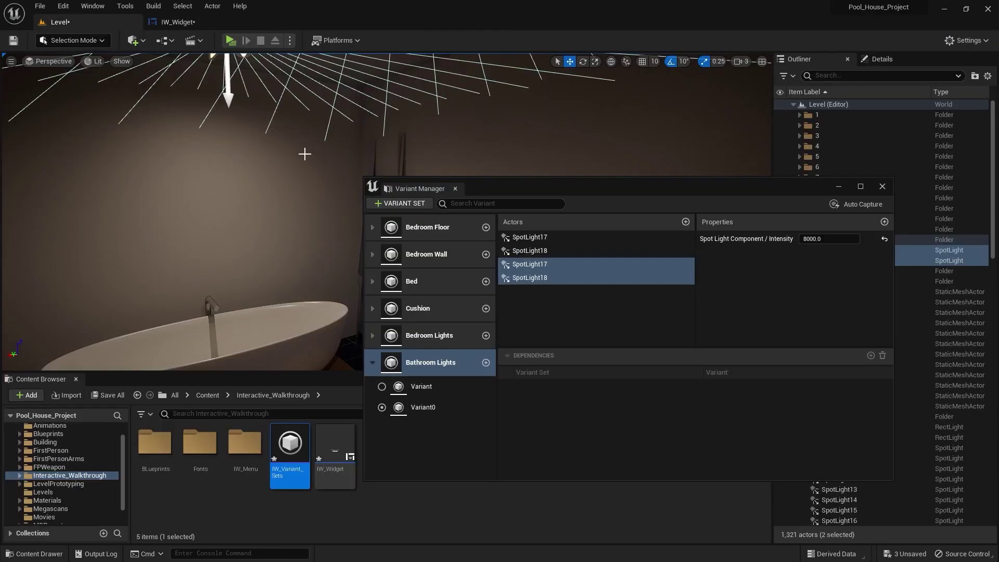
pyautogui.press('s')
pyautogui.moveTo(305, 154); pyautogui.dragTo(310, 156, button='right')
pyautogui.click(231, 41)
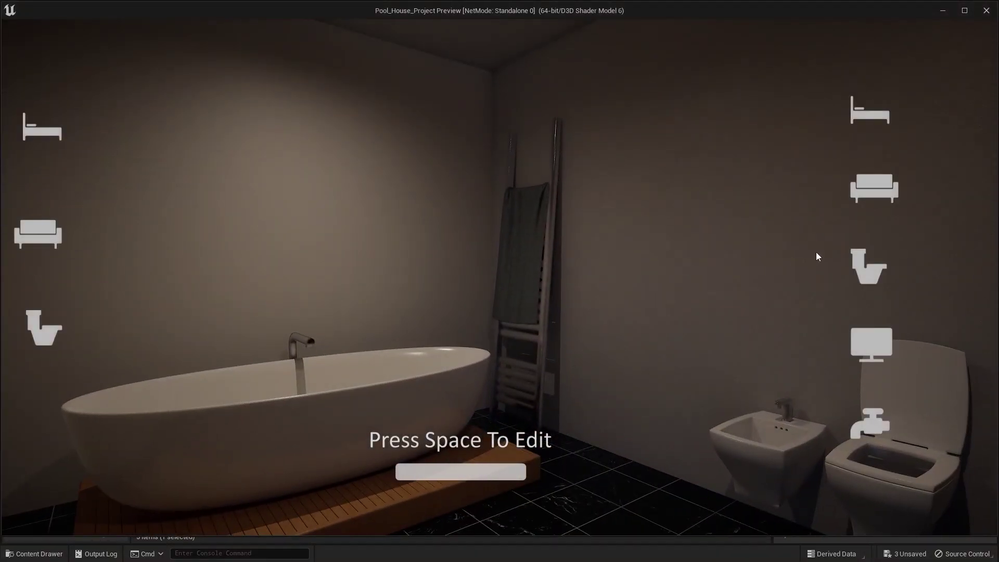
pyautogui.click(861, 267)
pyautogui.click(814, 255)
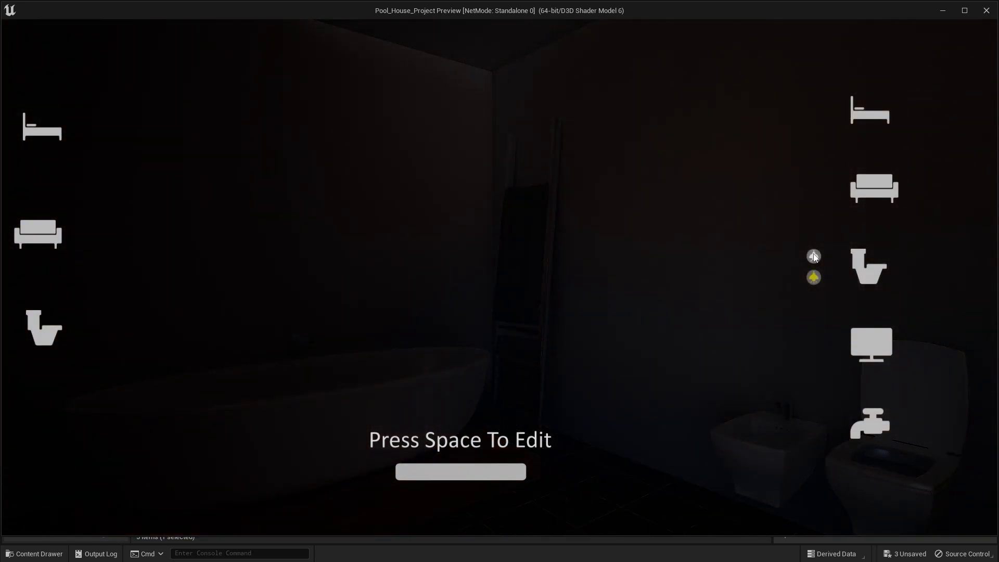
pyautogui.click(814, 276)
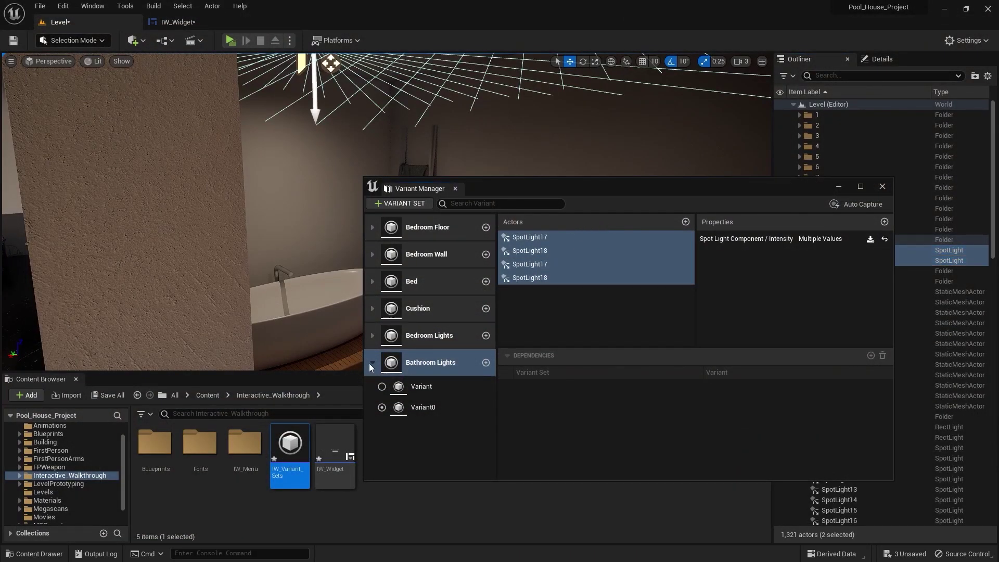
# Collapse the Bathroom Lights variant set, clear the spotlight selection and move the Variant Manager lower to uncover the level view
pyautogui.click(372, 362)
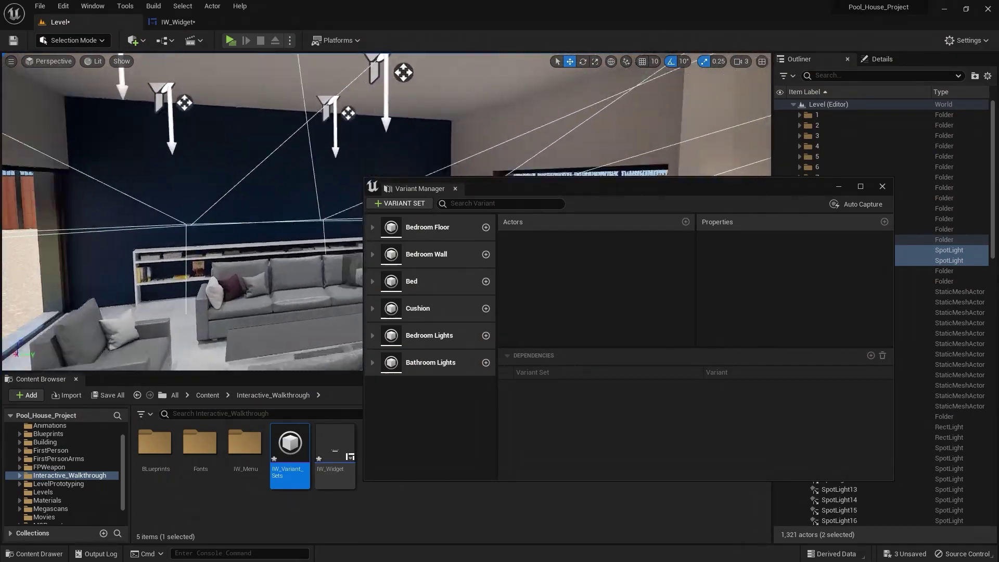
pyautogui.moveTo(387, 198)
pyautogui.mouseDown(button='right')
pyautogui.moveTo(411, 197)
pyautogui.moveTo(386, 197)
pyautogui.mouseUp(button='right')
pyautogui.press('Escape')
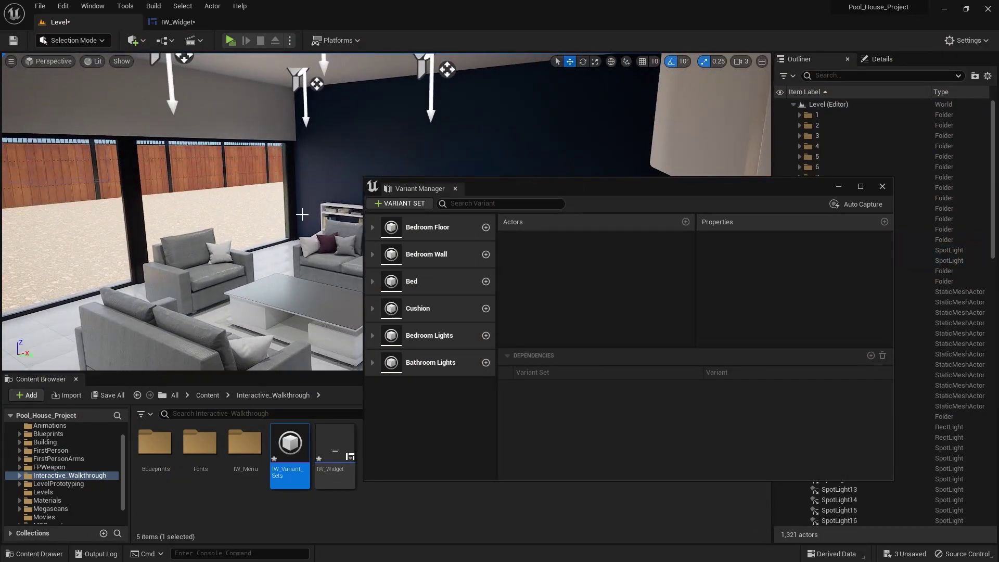
pyautogui.moveTo(573, 187); pyautogui.dragTo(383, 304)
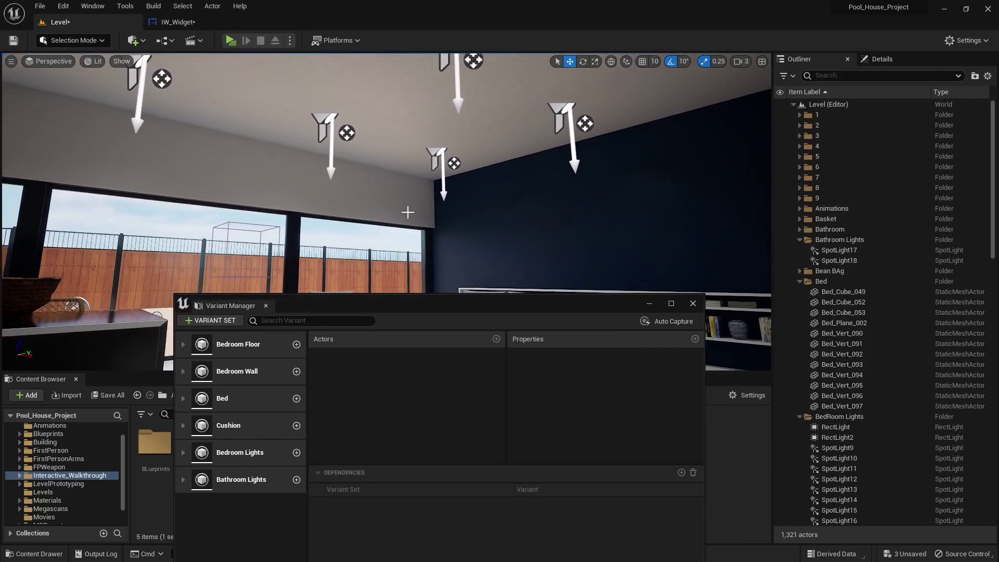
pyautogui.moveTo(408, 212); pyautogui.dragTo(292, 291, button='right')
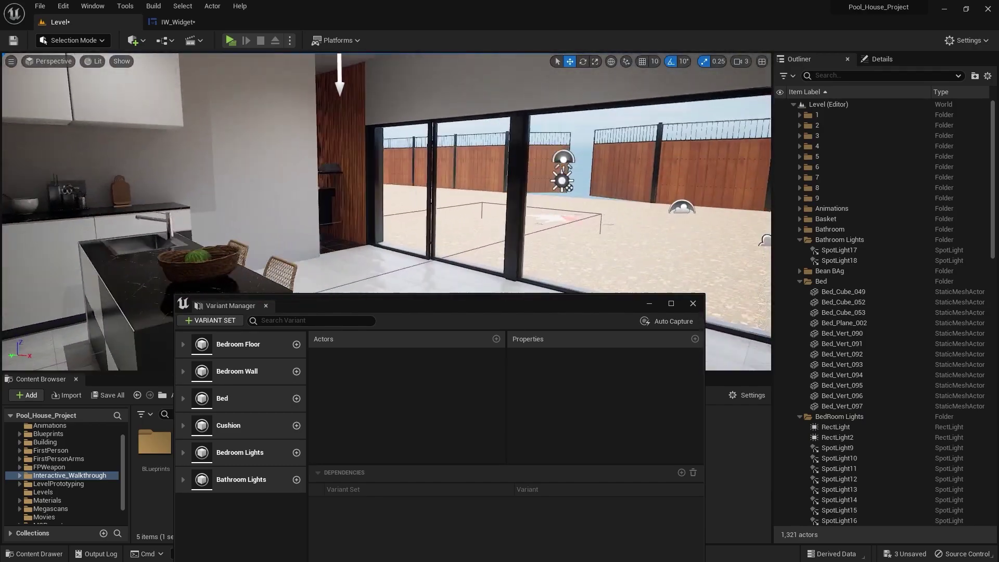
pyautogui.moveTo(422, 298); pyautogui.dragTo(436, 225)
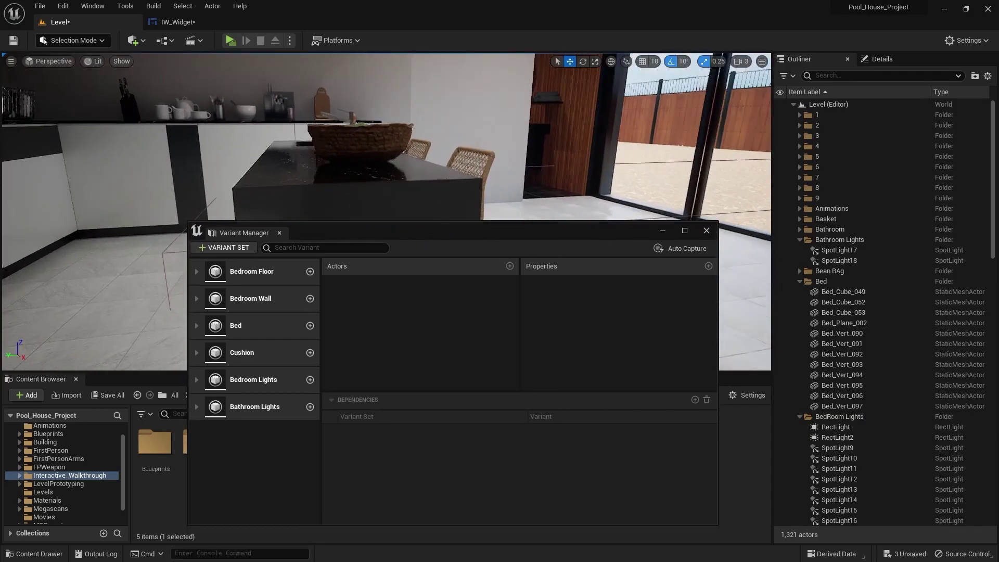